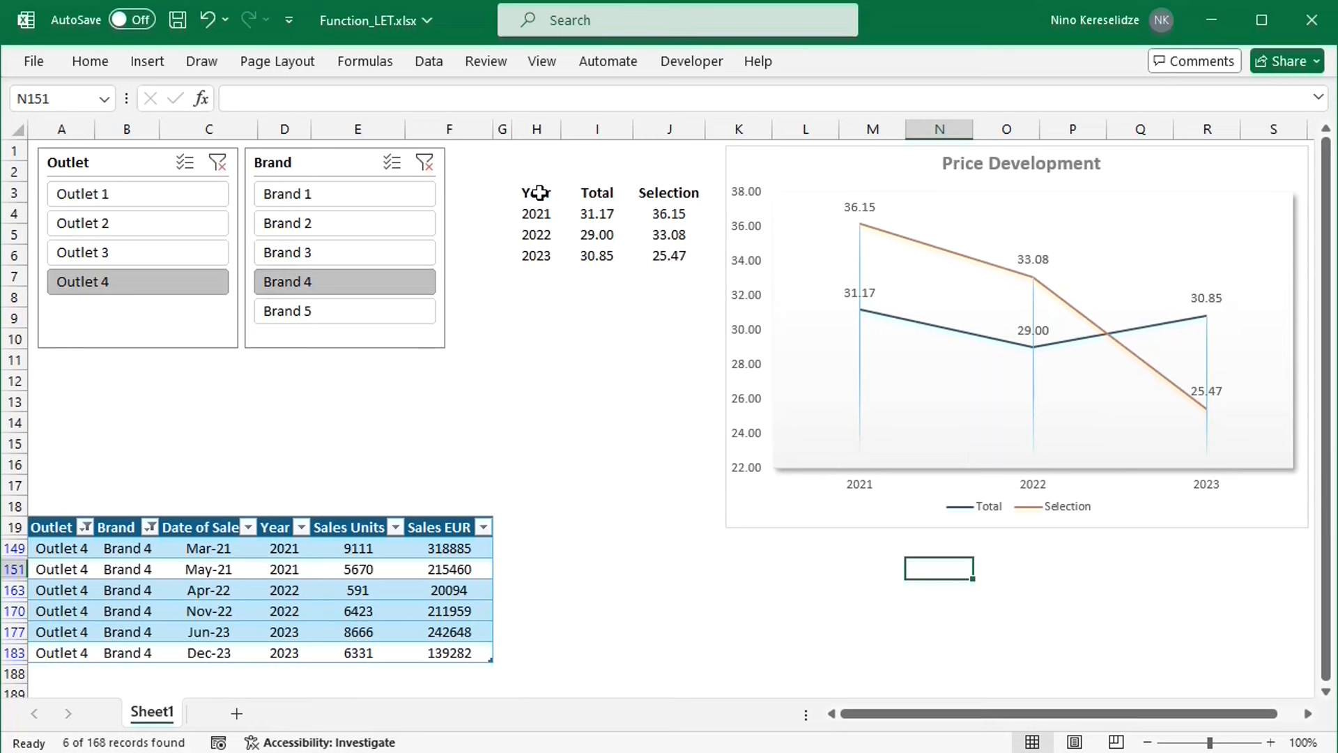
- Show the full formula of cell H4, the first year in the price summary, in an expanded formula bar
click(540, 222)
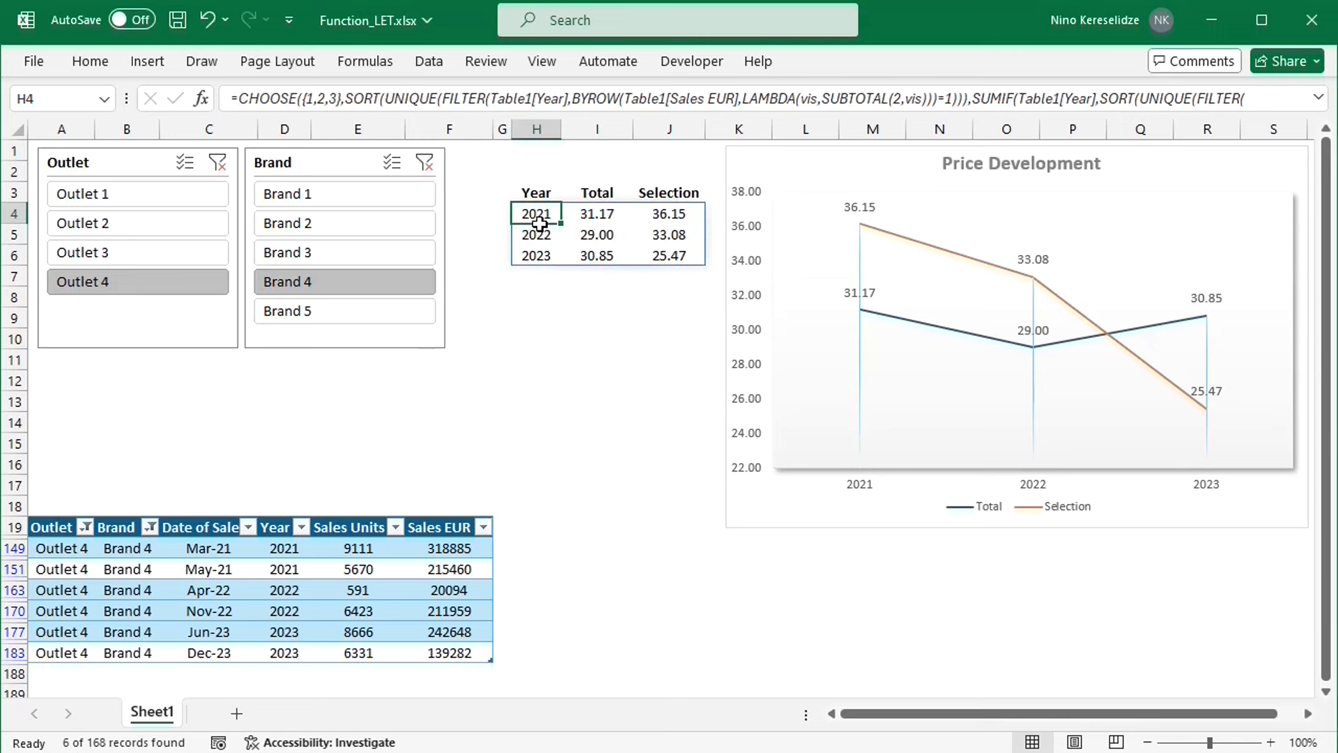
click(1319, 100)
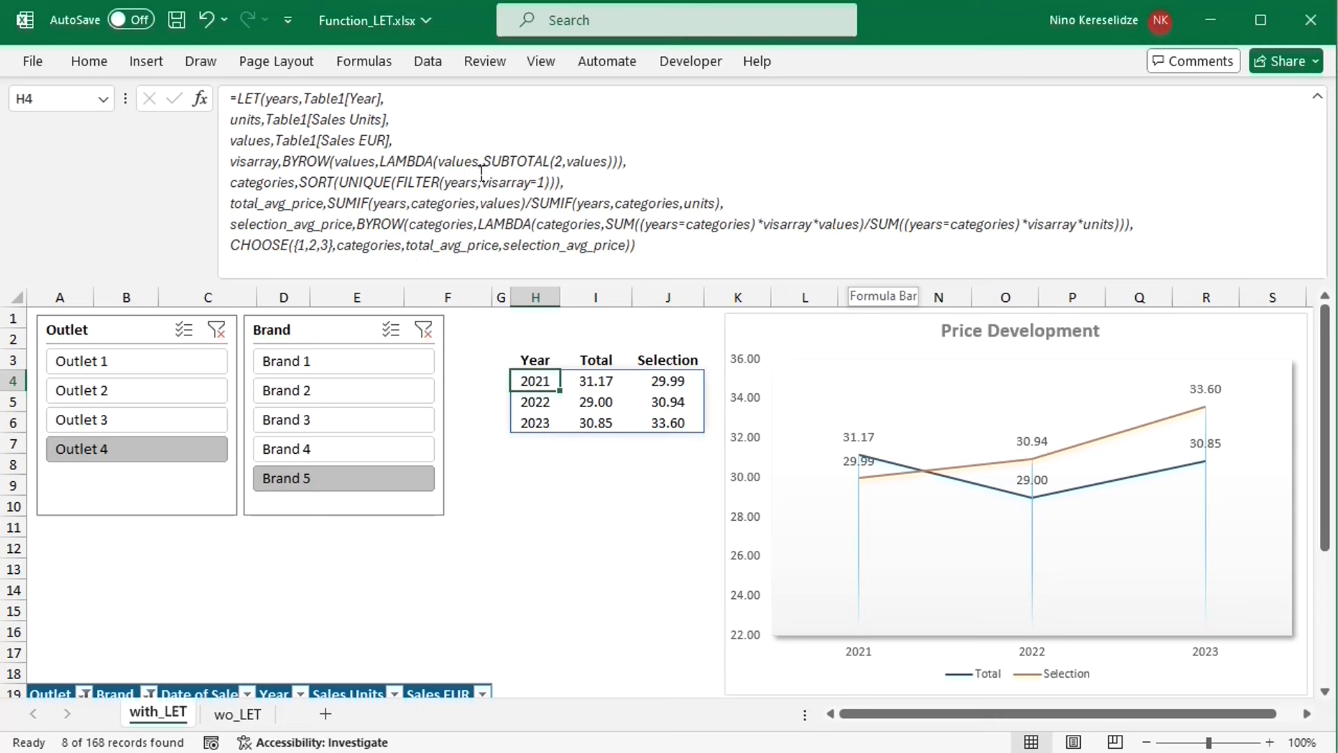
click(1324, 100)
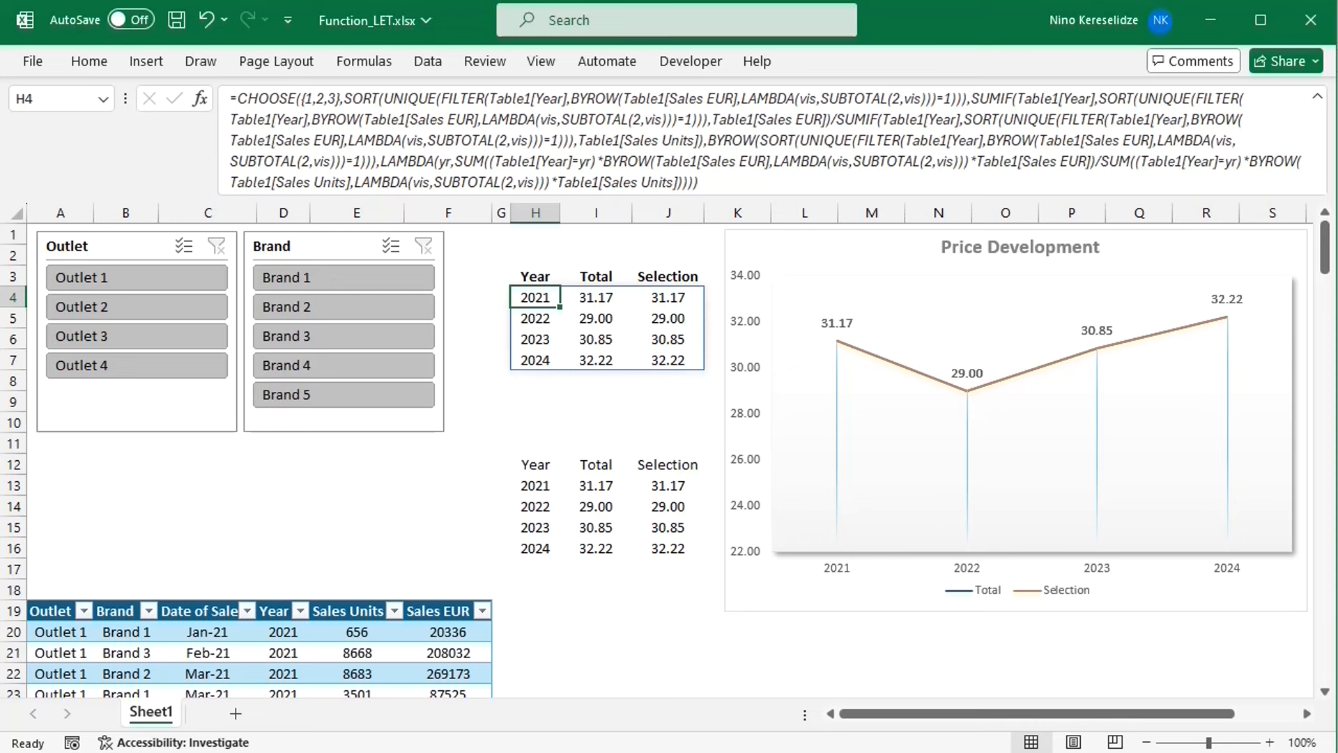
- Paste the blue up arrow between the two summary tables and examine the BYROW visibility part of the Year formula in H13
key(ctrl+v)
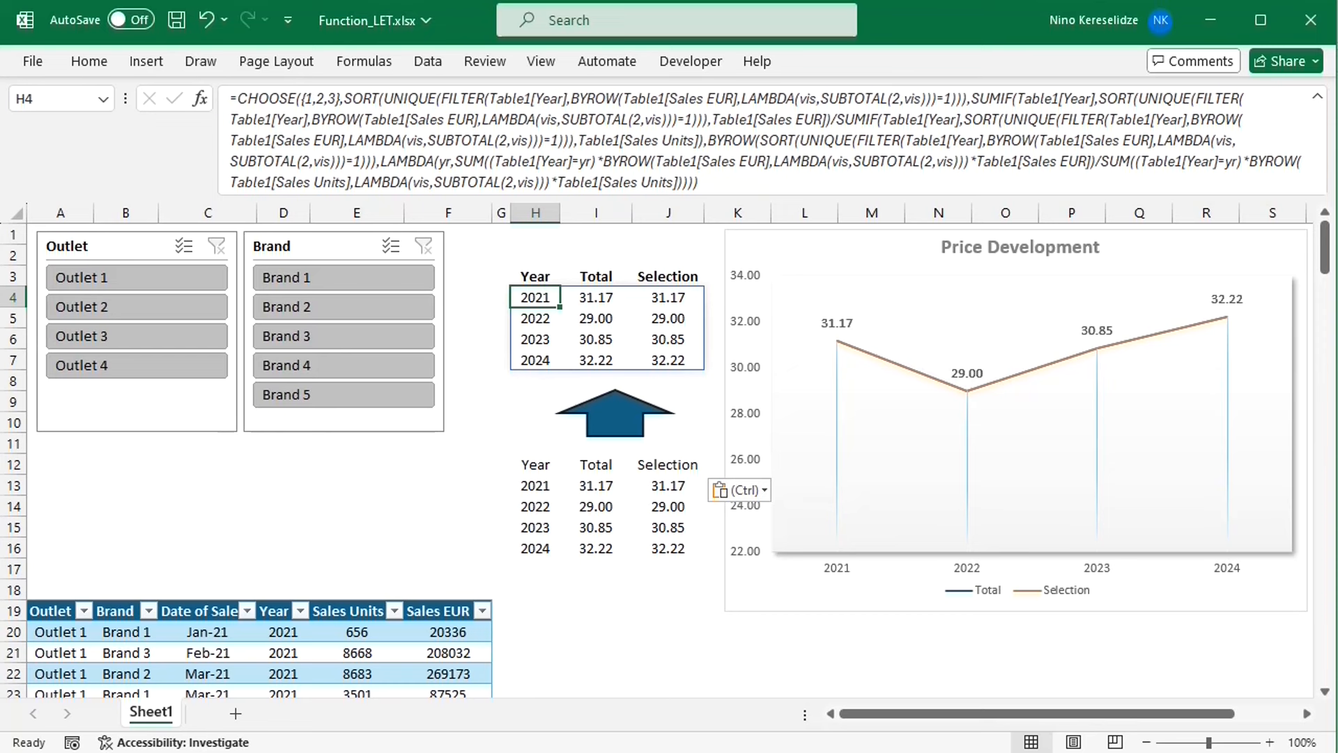
click(540, 492)
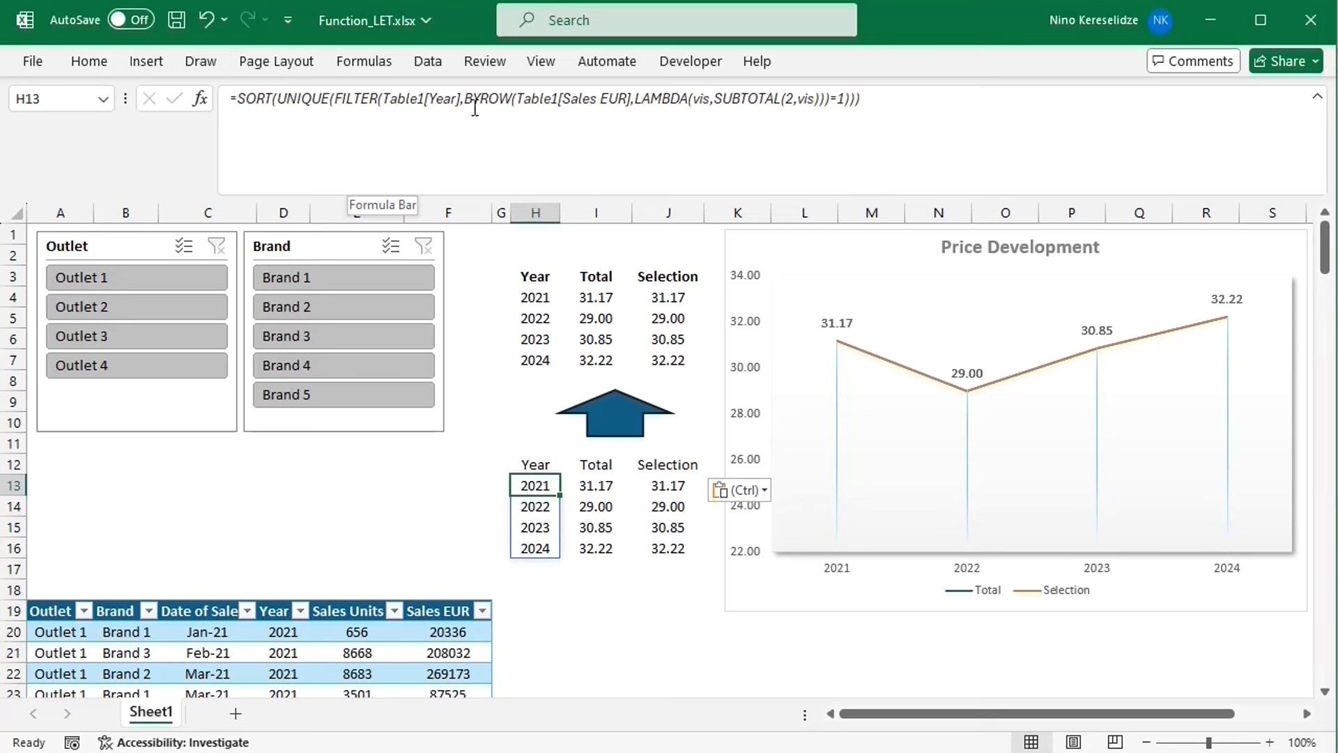
drag(466, 104, 840, 119)
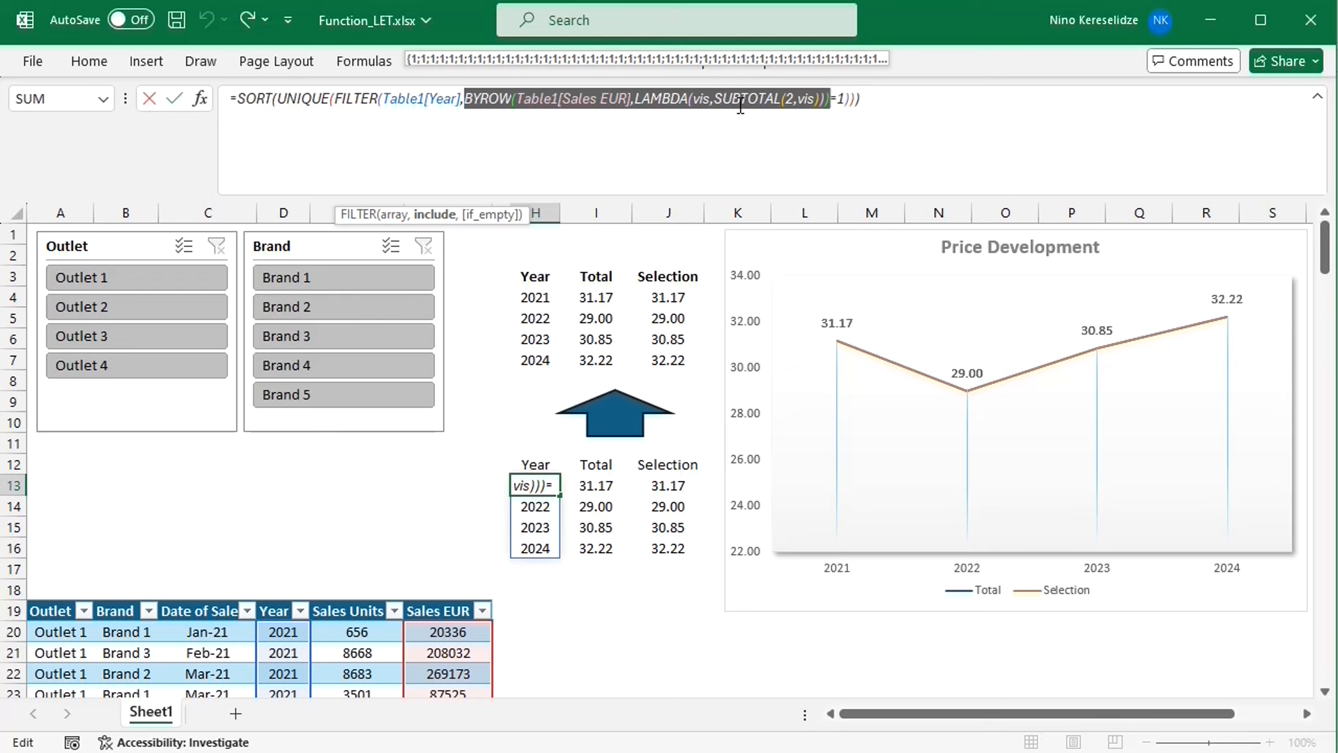
key(Return)
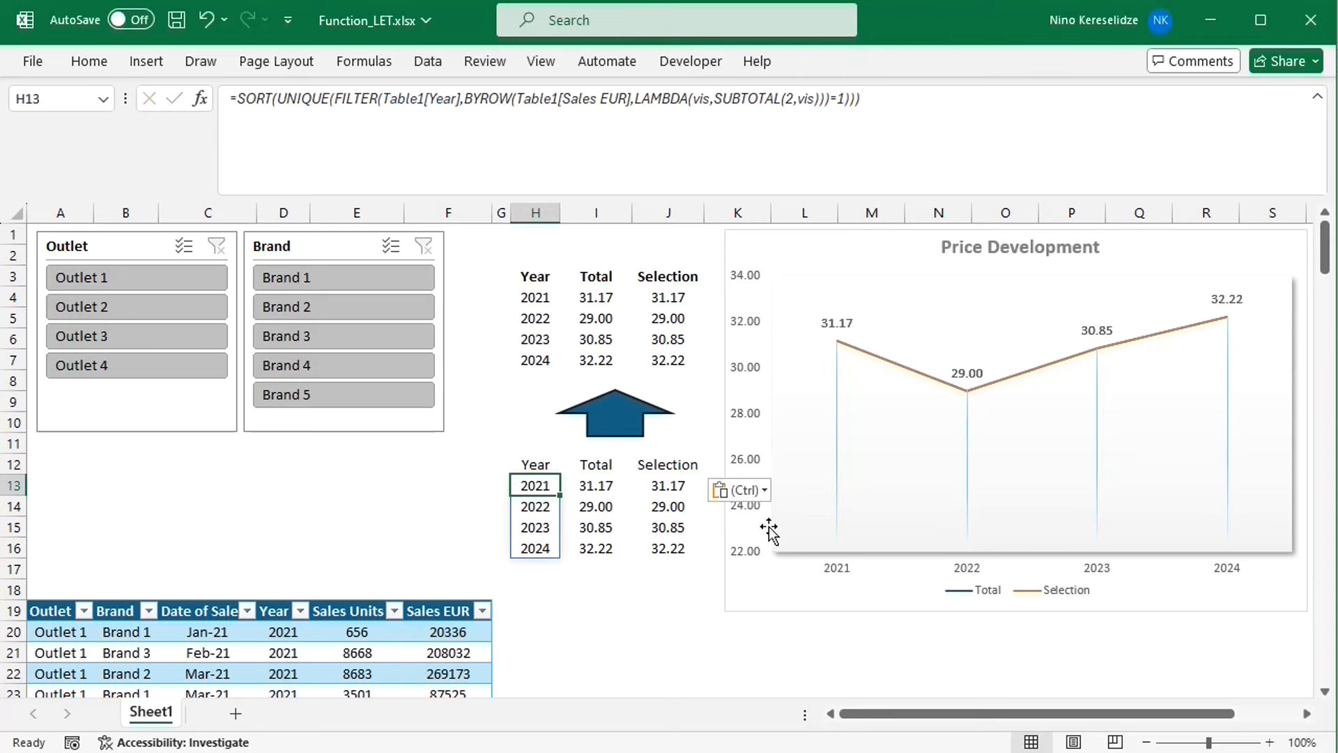
- Show the Total formula in I13 and filter the data to Brand 1 with the Brand slicer
click(609, 492)
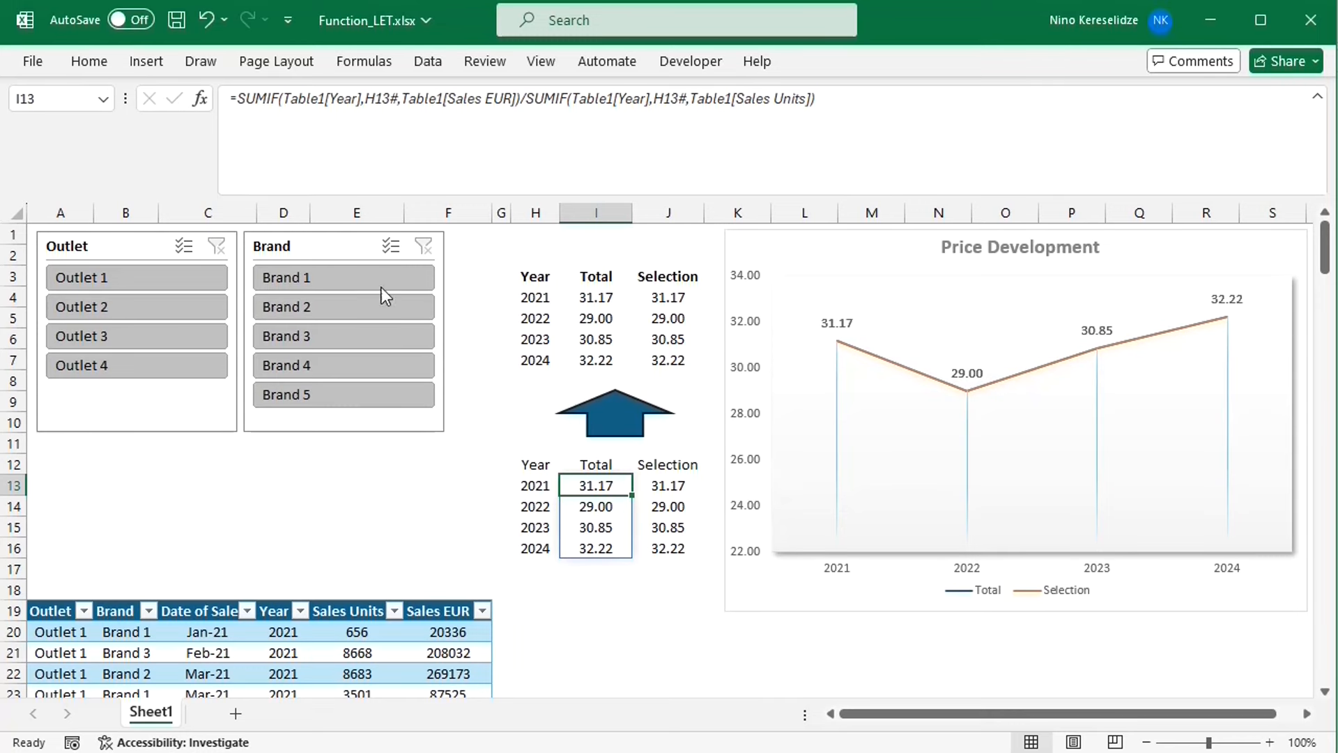
click(367, 277)
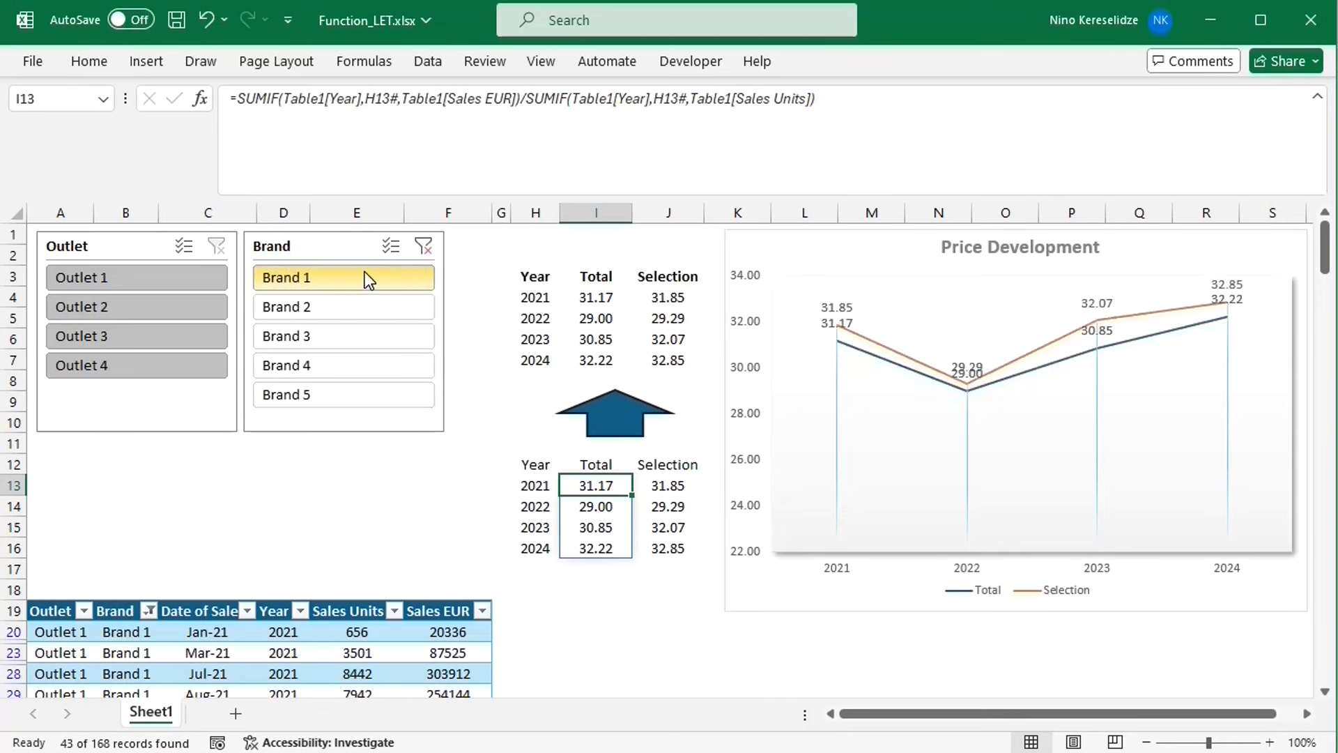
- Examine the Selection formula in J13: its EUR numerator, its units denominator and the BYROW visibility array, leaving it unedited
click(697, 493)
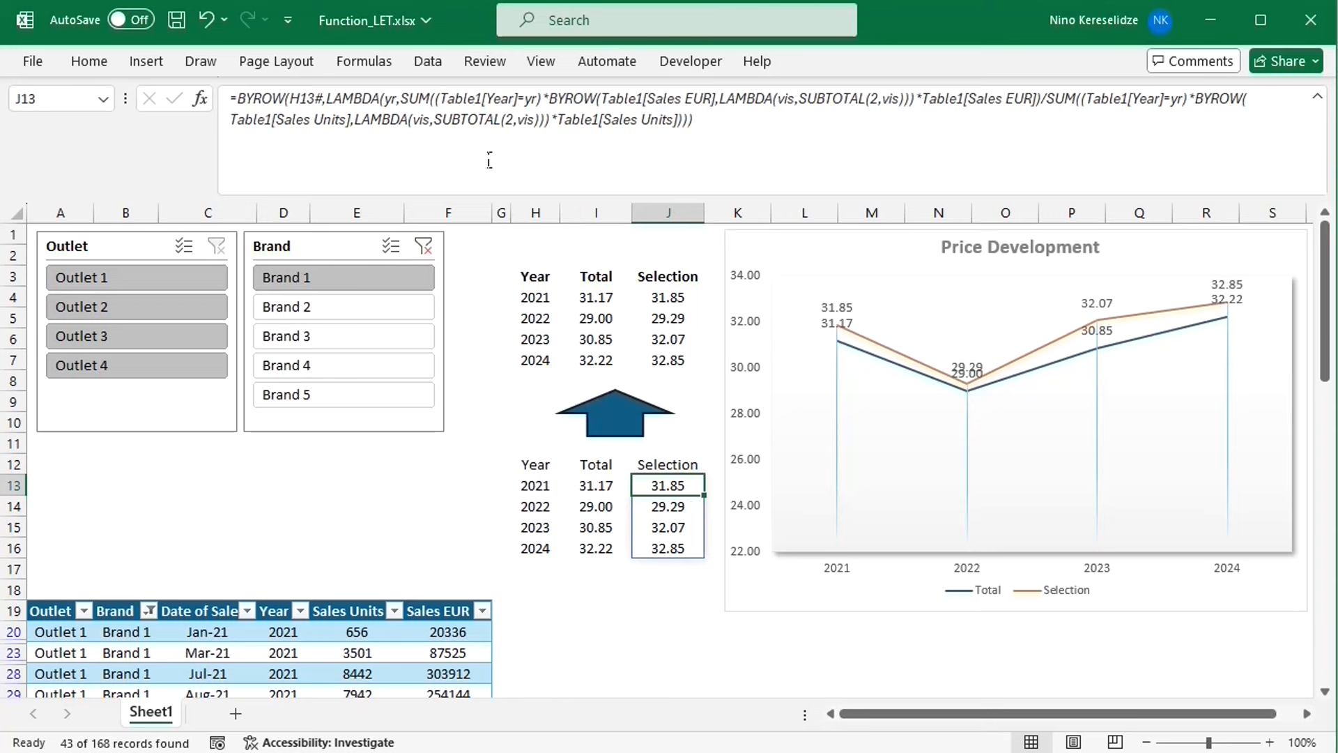
drag(413, 110, 1055, 113)
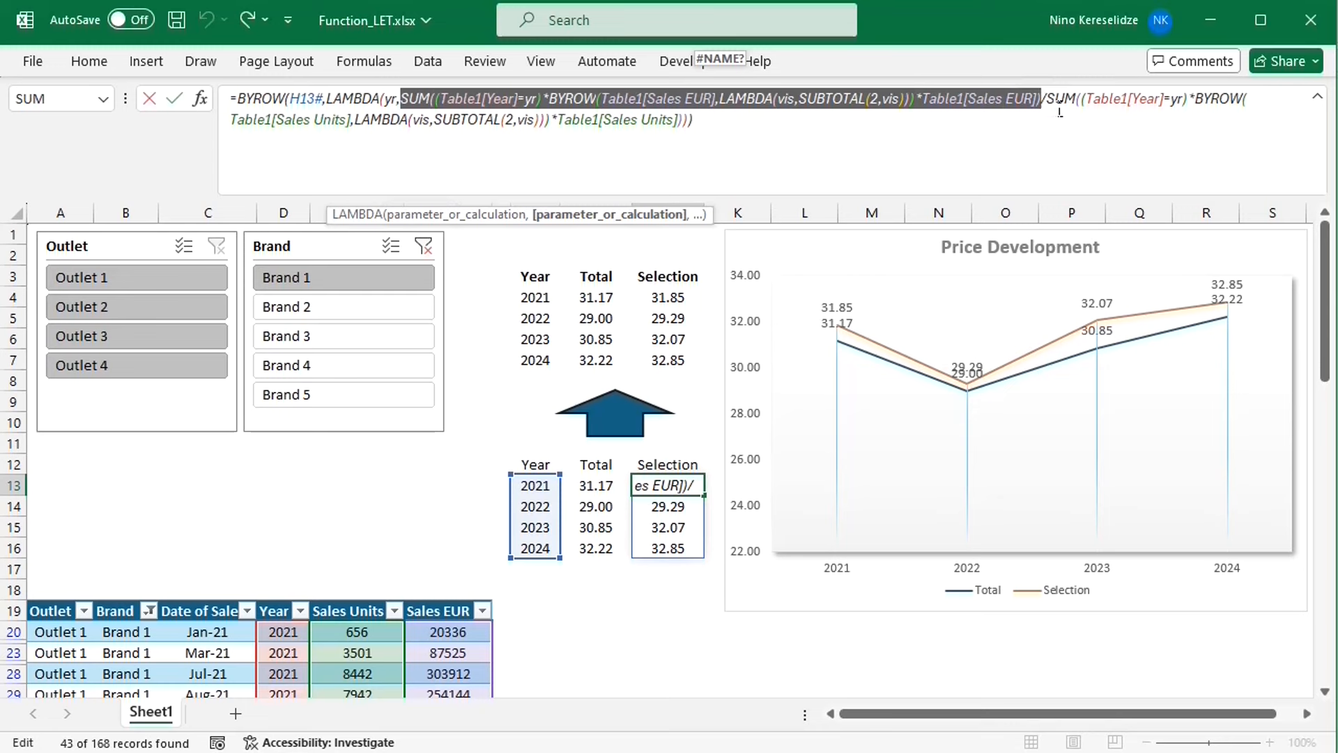
drag(1047, 110, 697, 136)
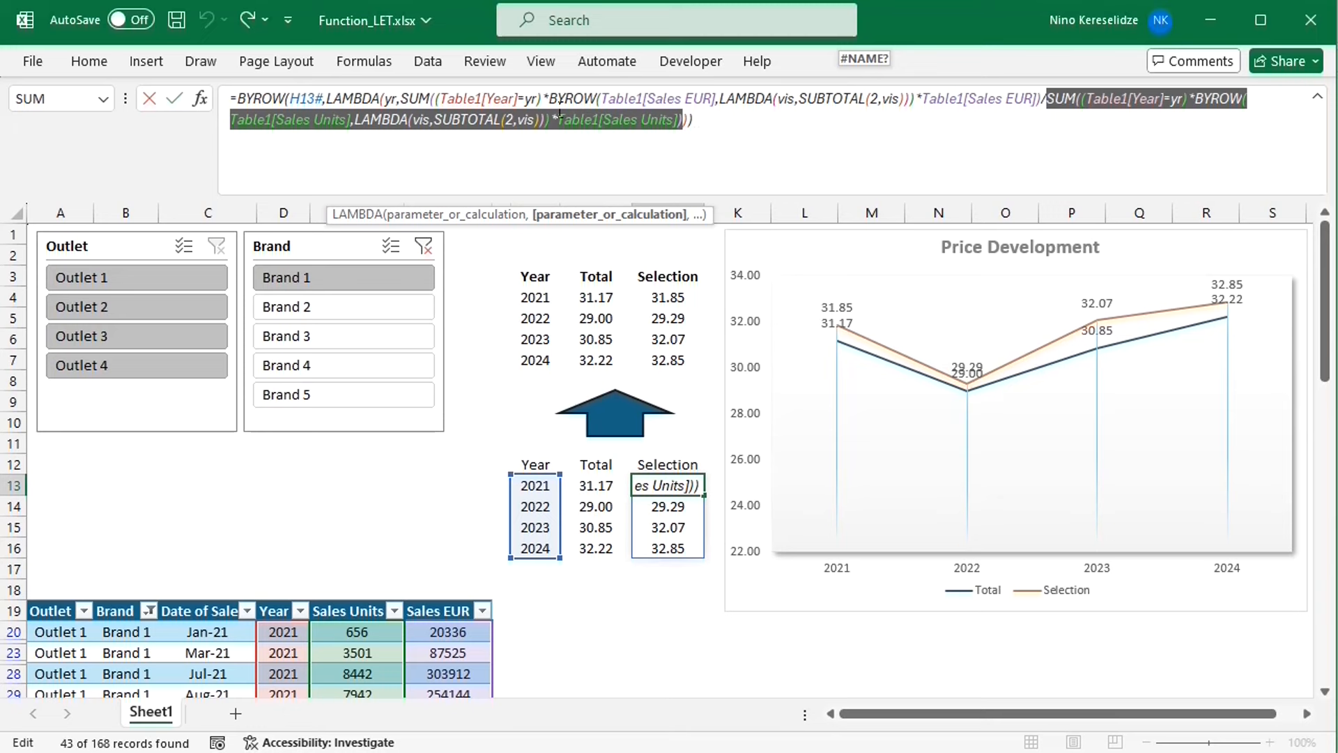
drag(550, 101, 925, 110)
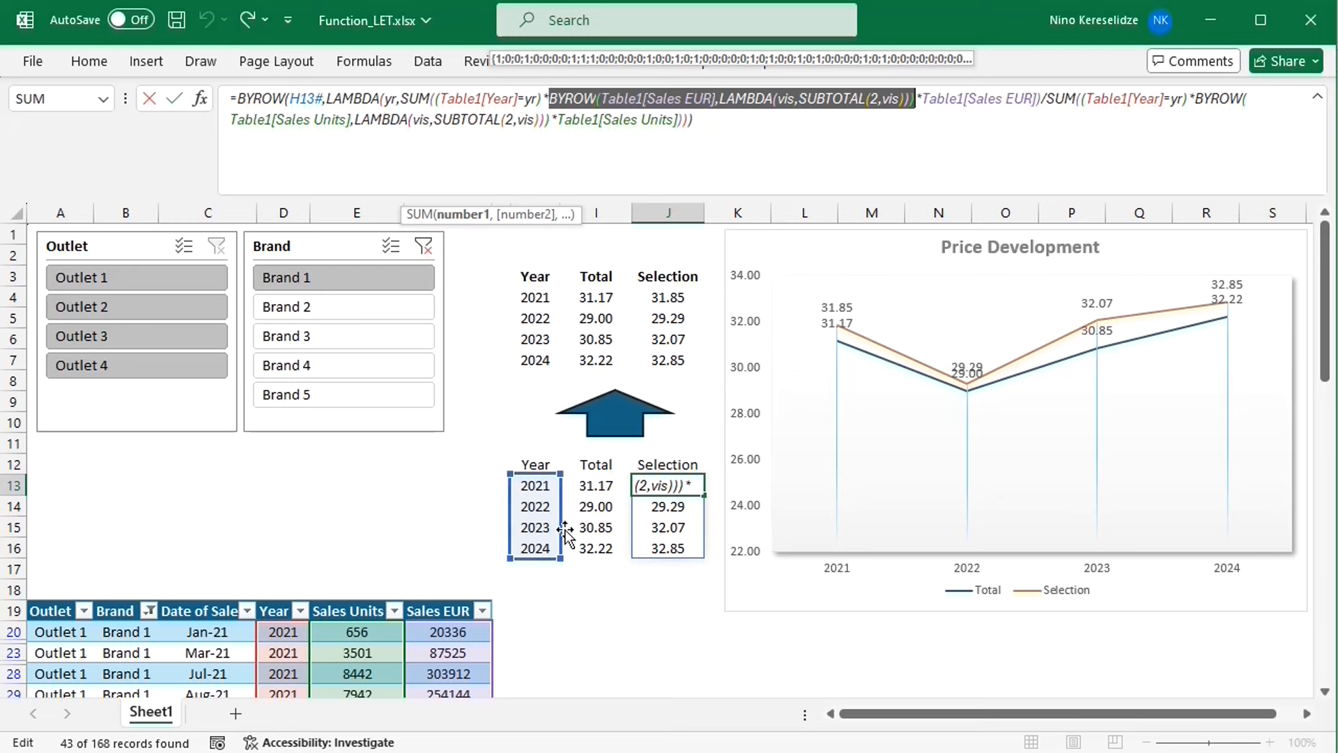
key(Escape)
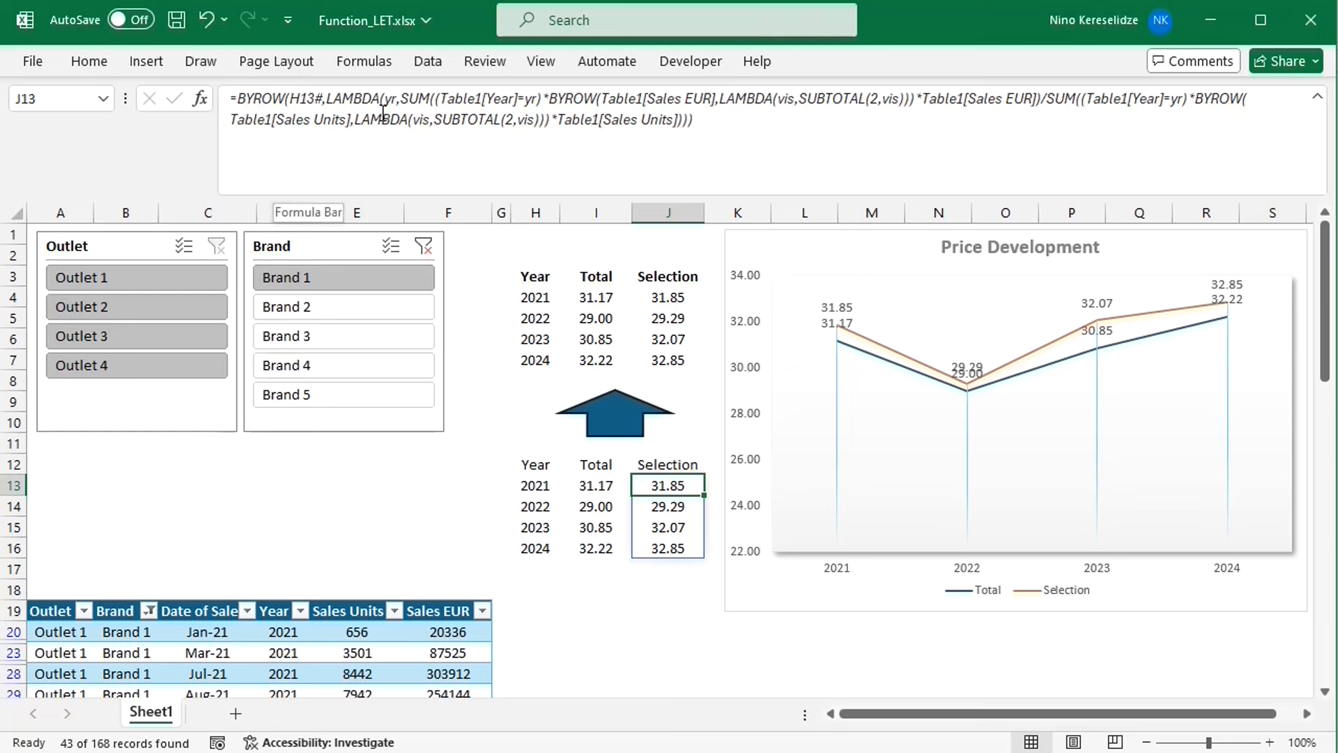
- Examine the repeated SORT(UNIQUE(FILTER())) criteria inside the combined CHOOSE formula in H4, leaving it unedited
click(541, 298)
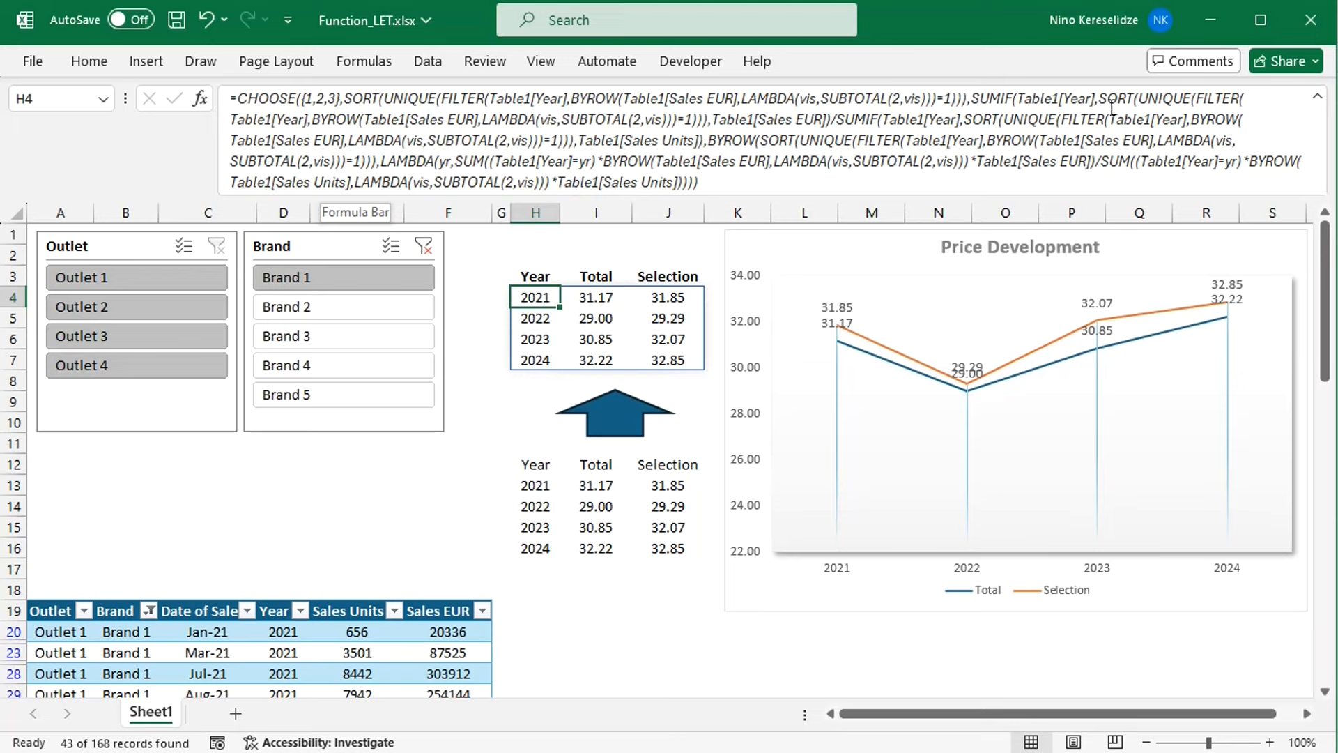
drag(1100, 101, 718, 129)
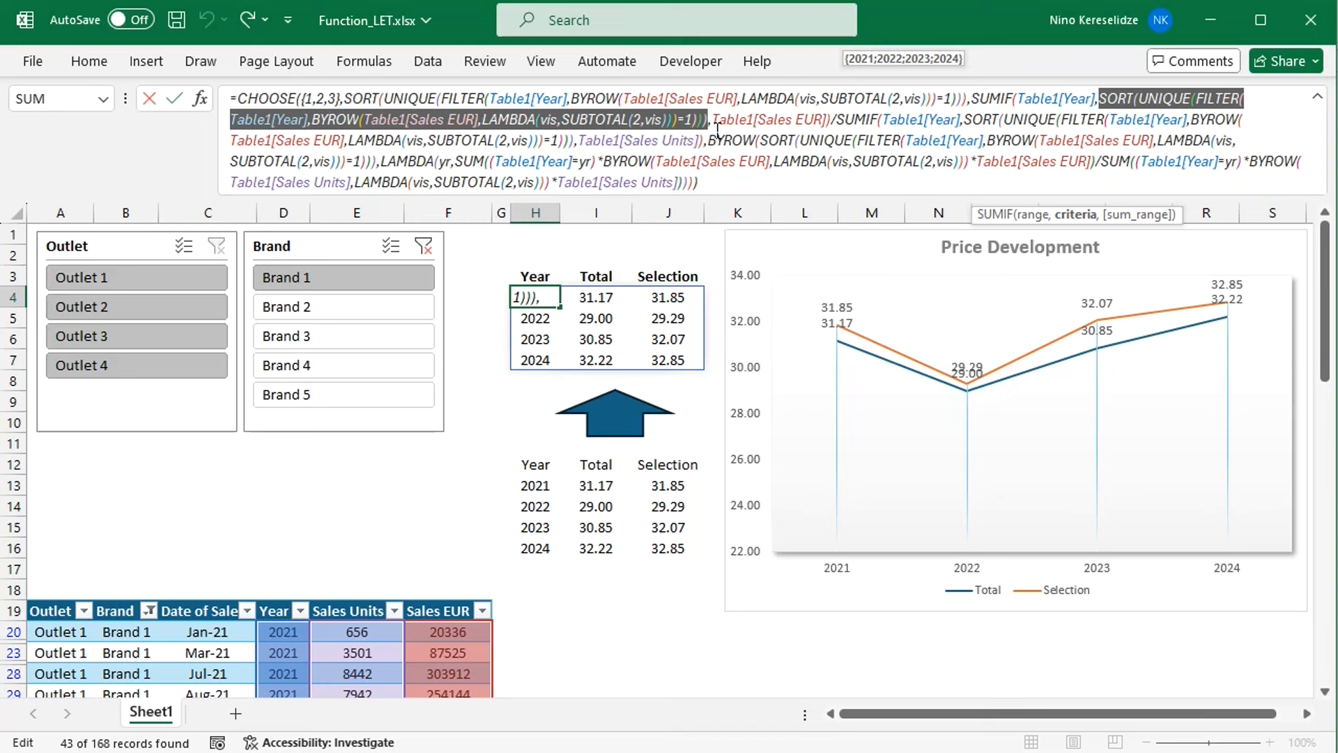
key(Escape)
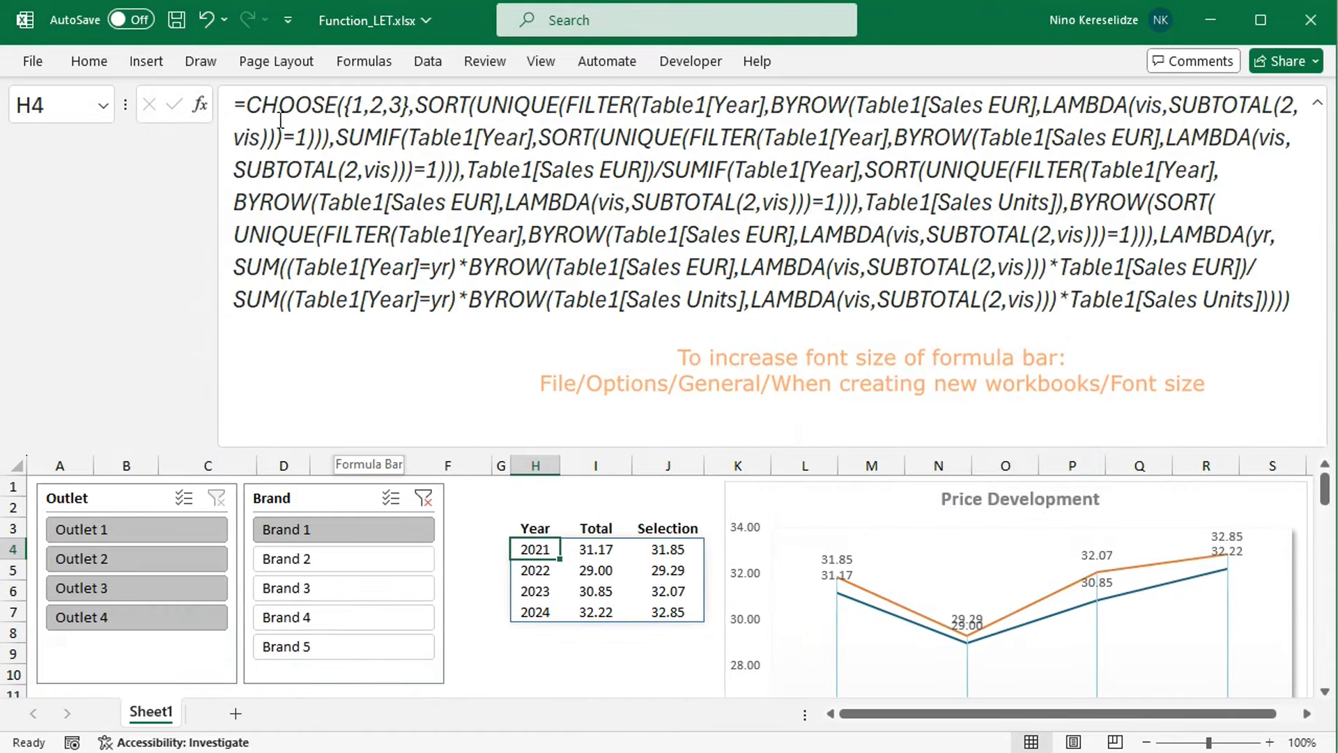
- Insert LET before CHOOSE in the H4 formula and define the name years as Table1[Year], ending with a line break
click(244, 104)
text(l)
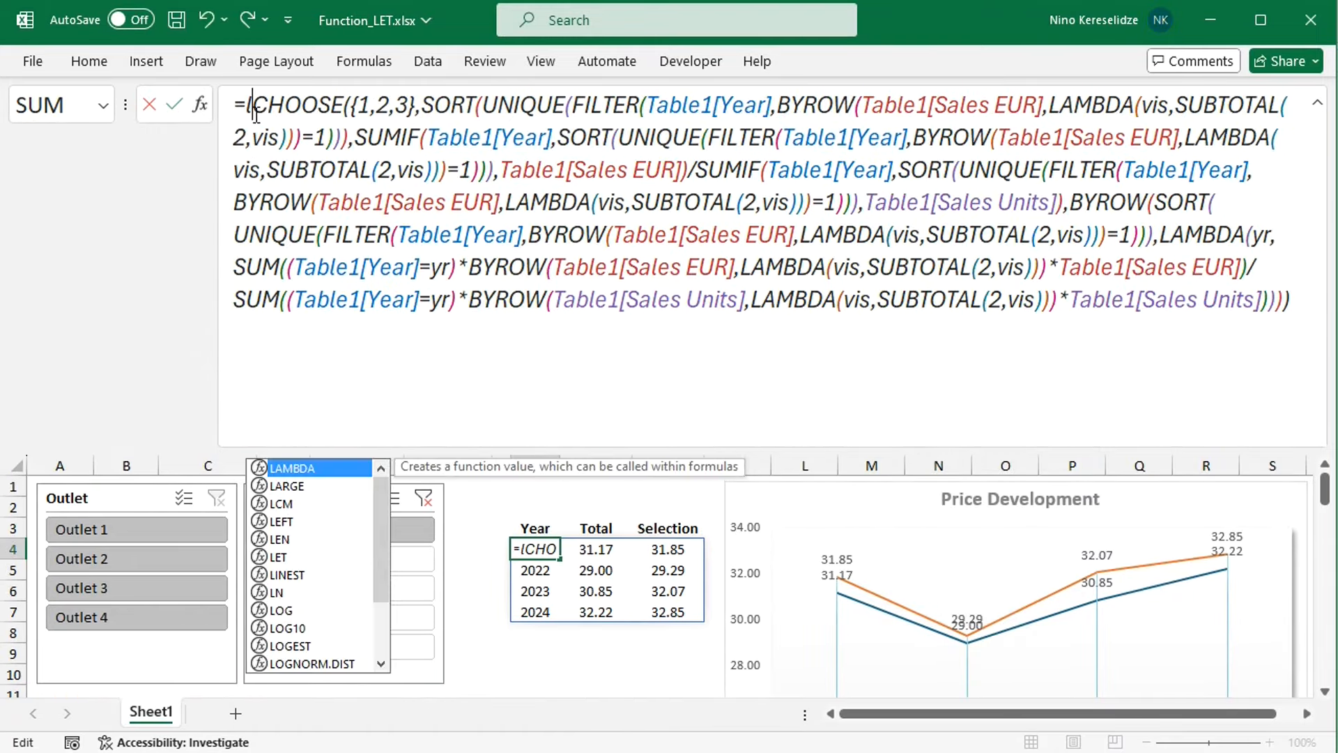
text(et()
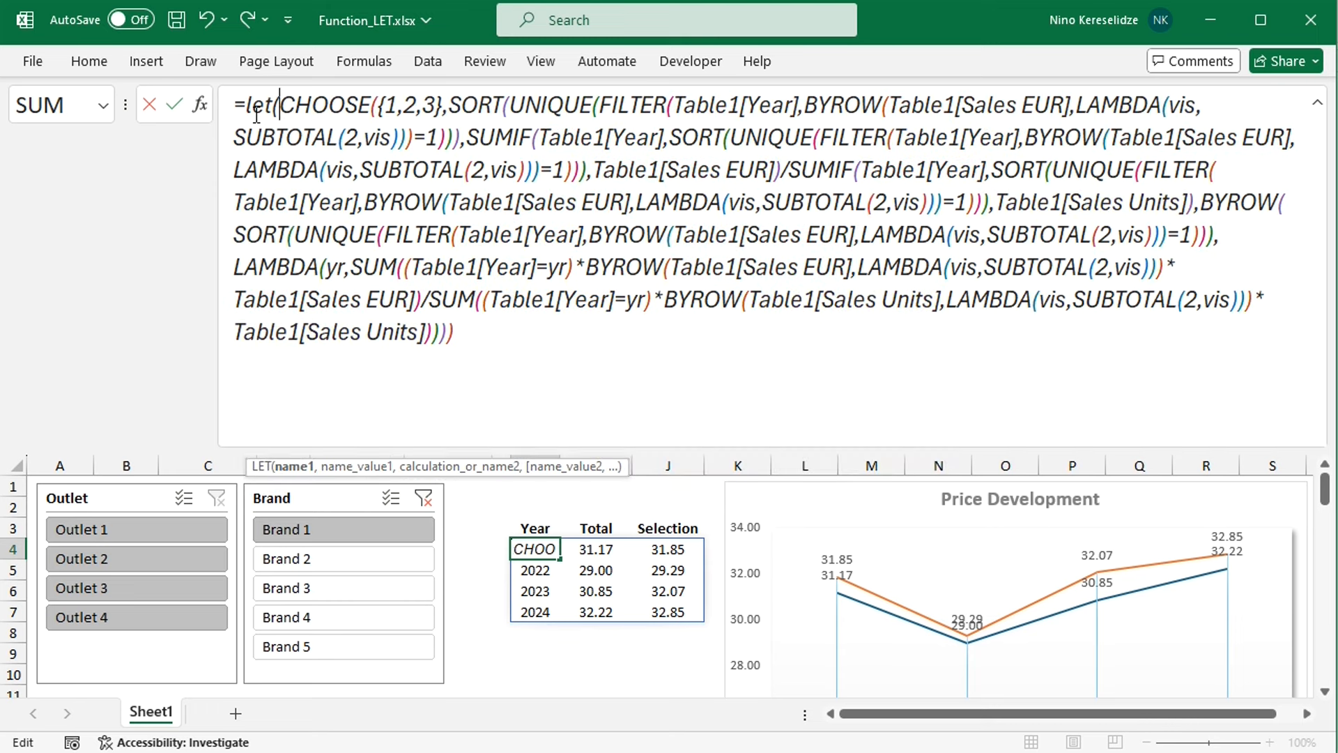
text(years)
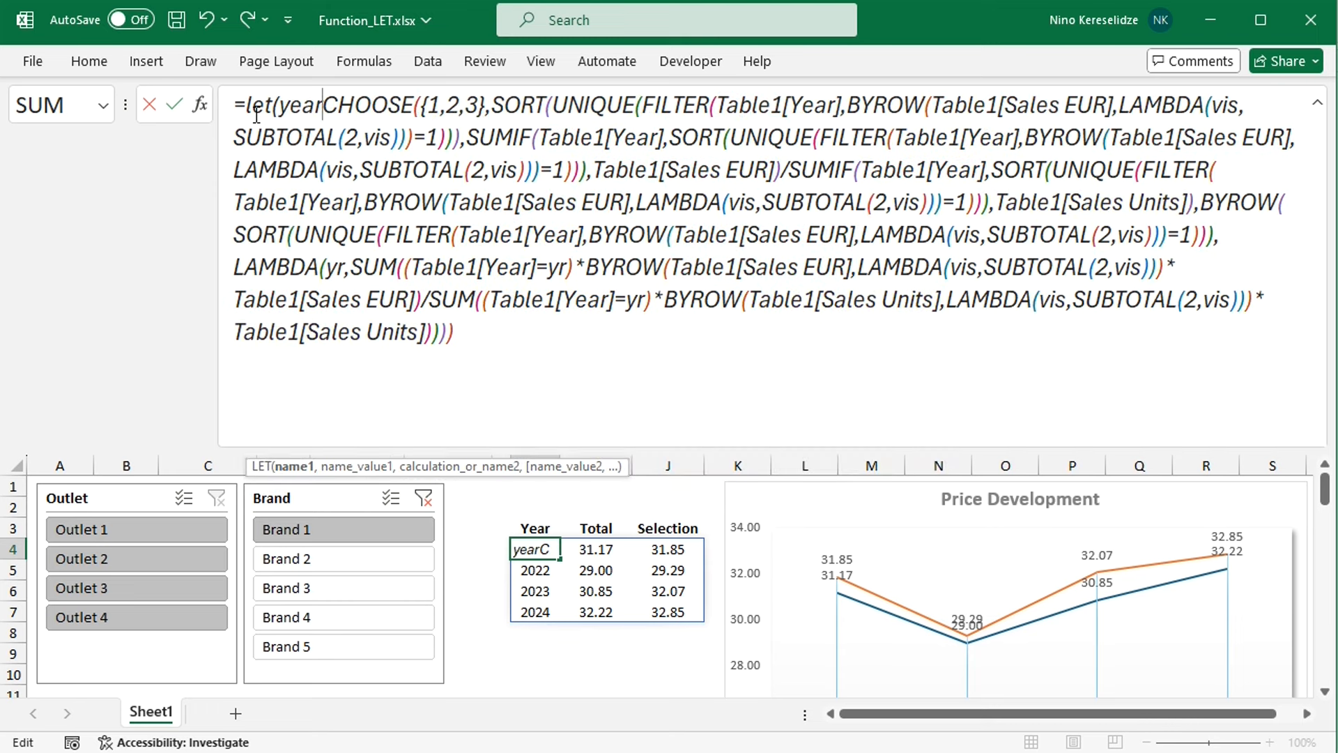
text(,)
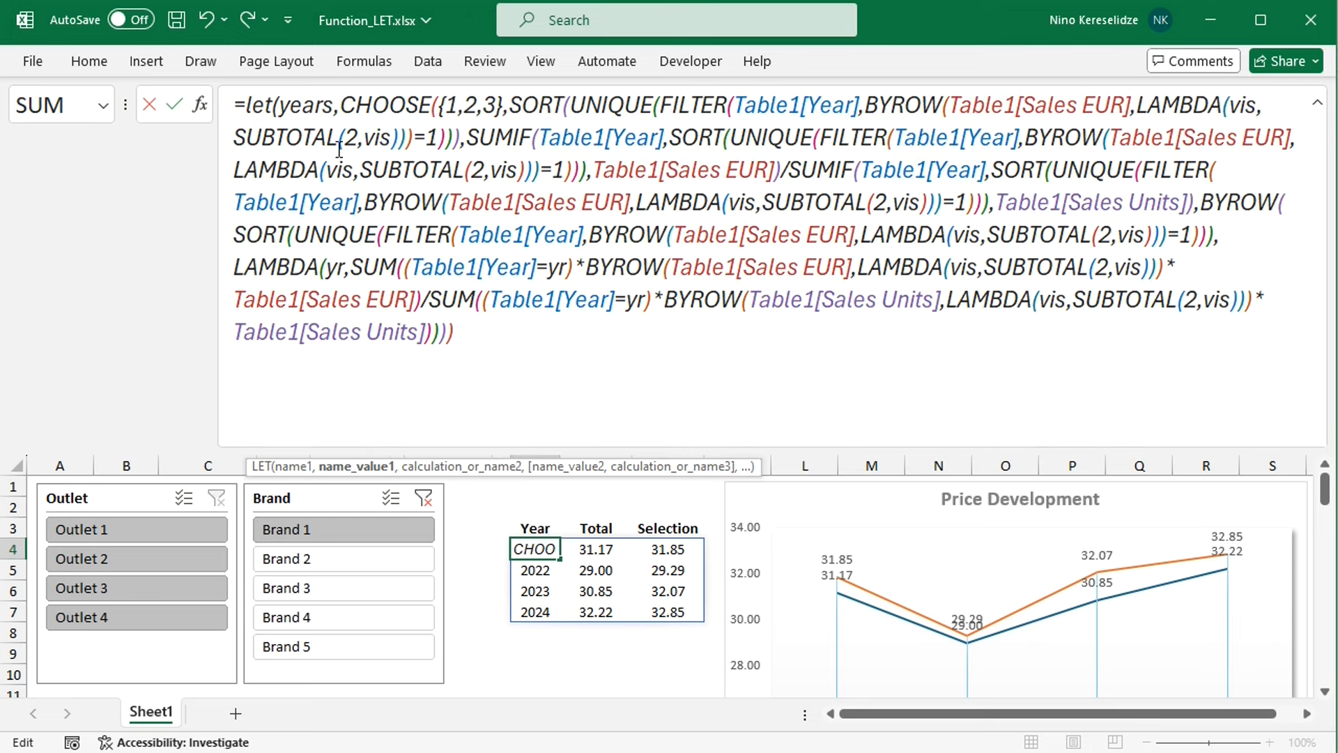
drag(1326, 492, 1330, 540)
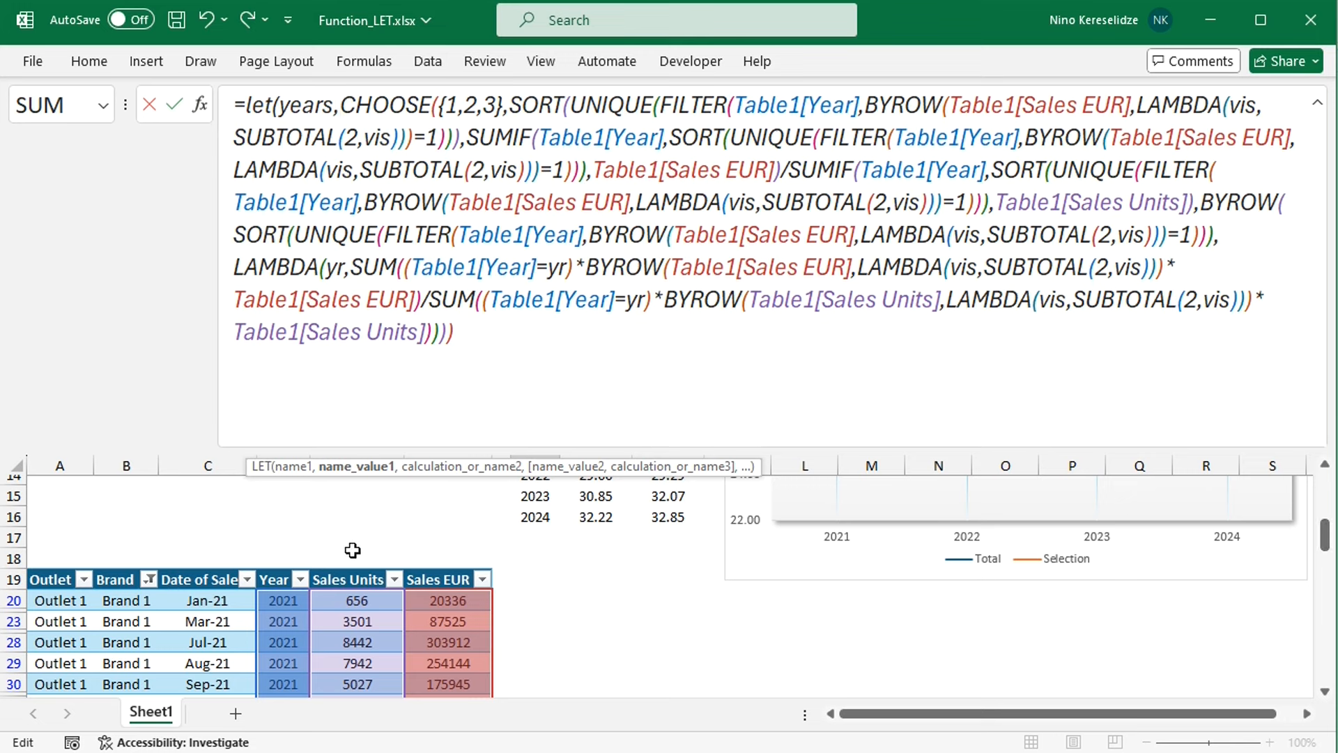
click(286, 588)
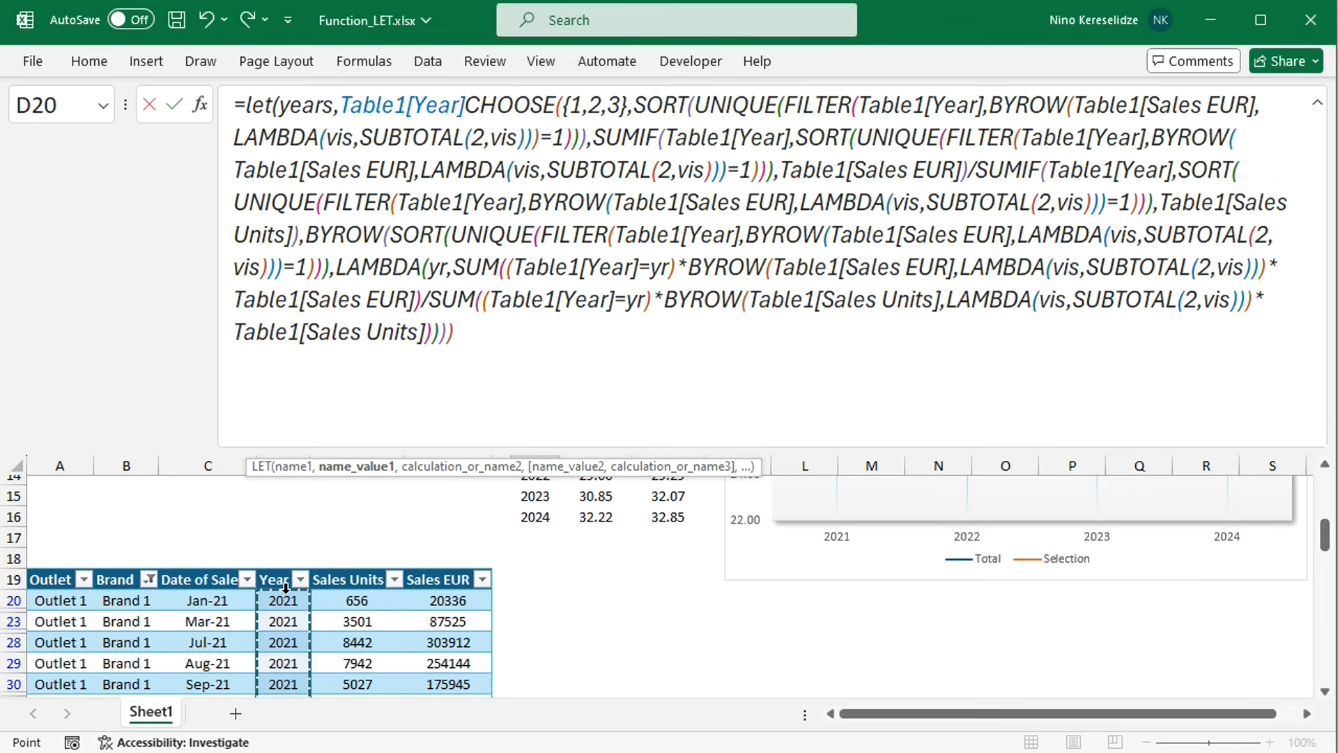
text(,)
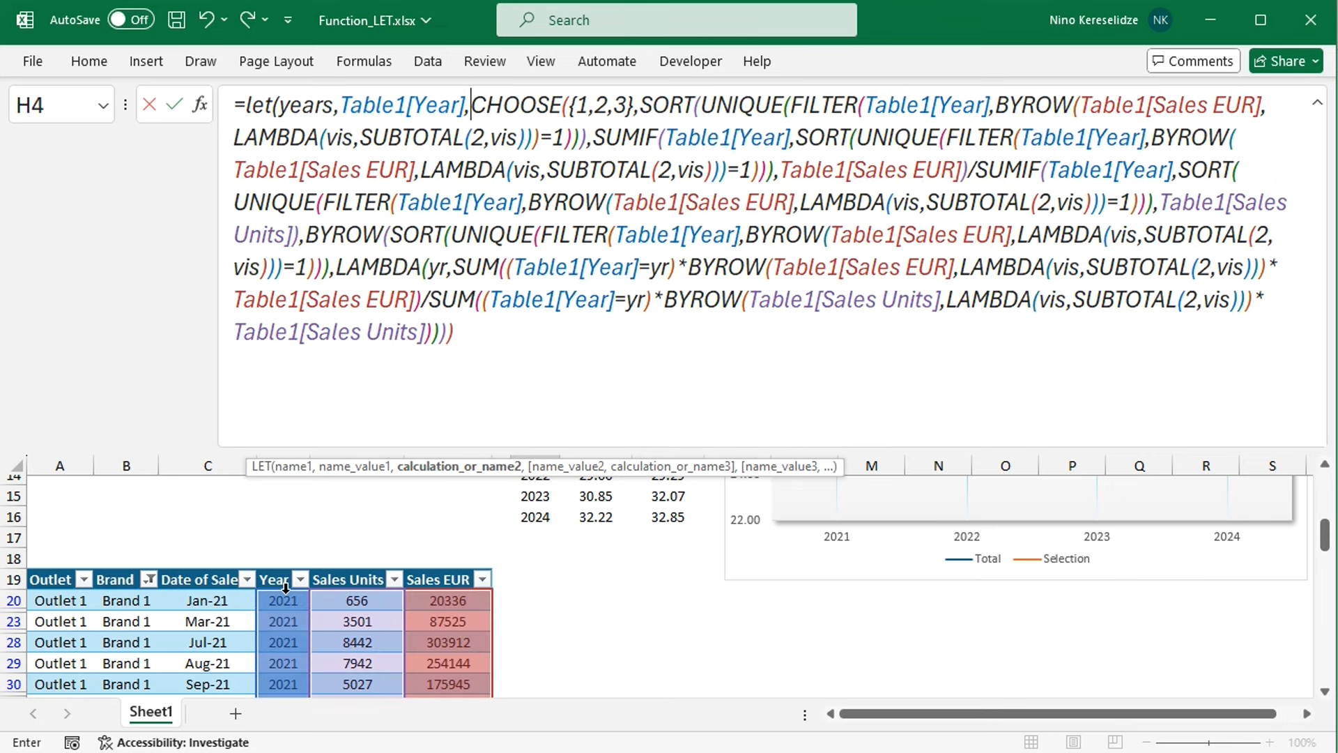
key(alt+Return)
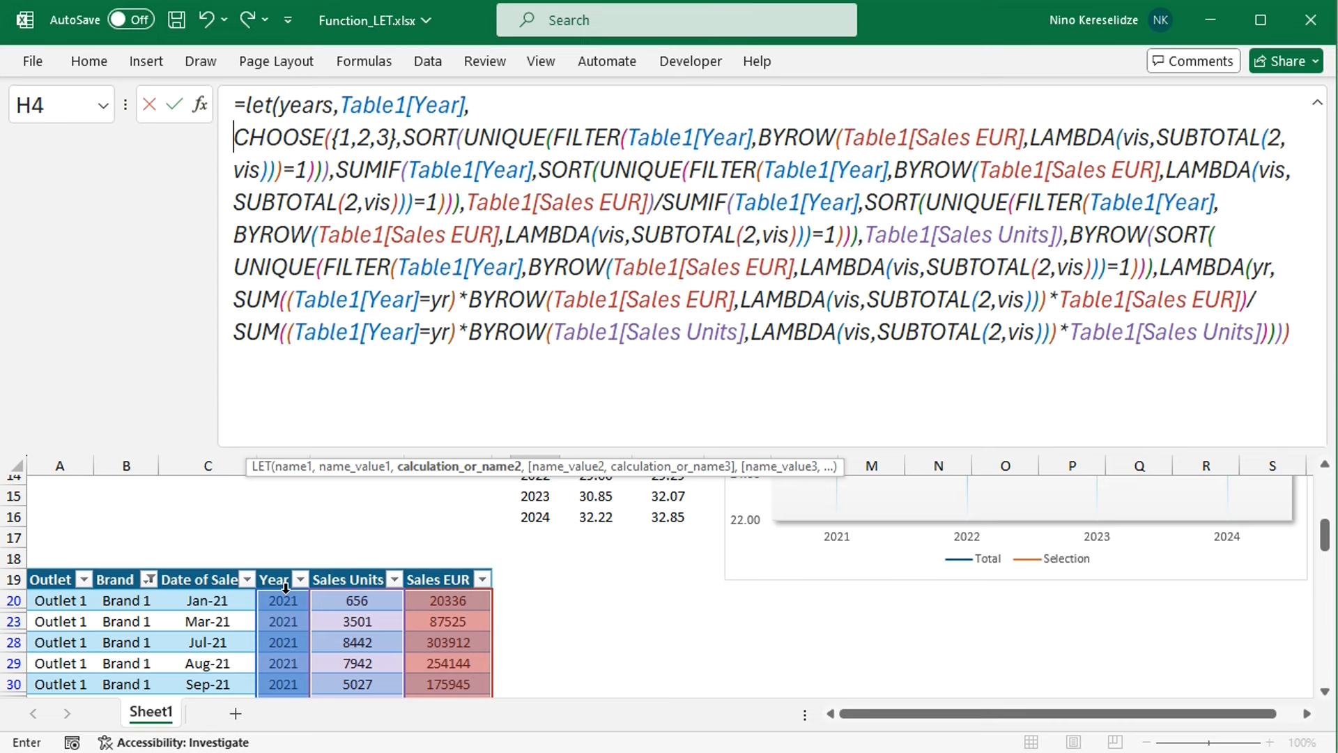
- Define the LET name units as Table1[Sales Units] on its own line of the H4 formula
text(units,)
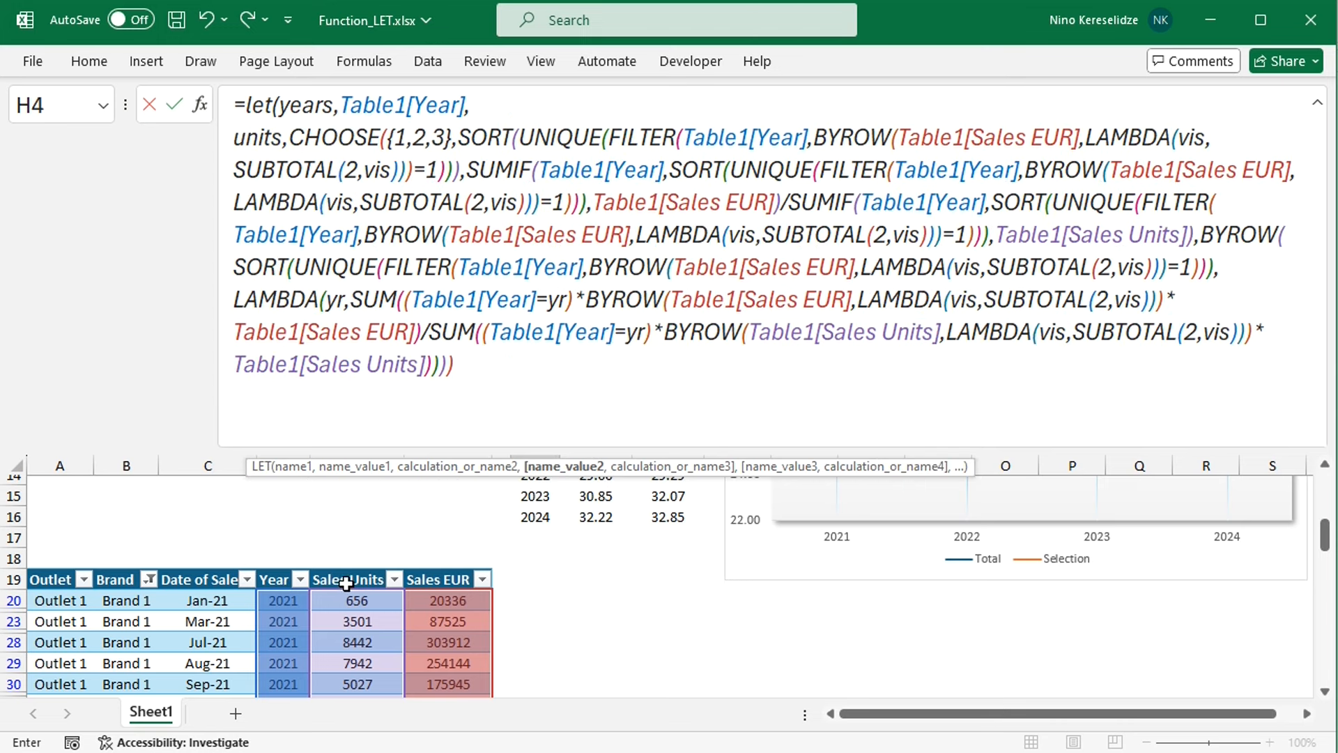
click(370, 587)
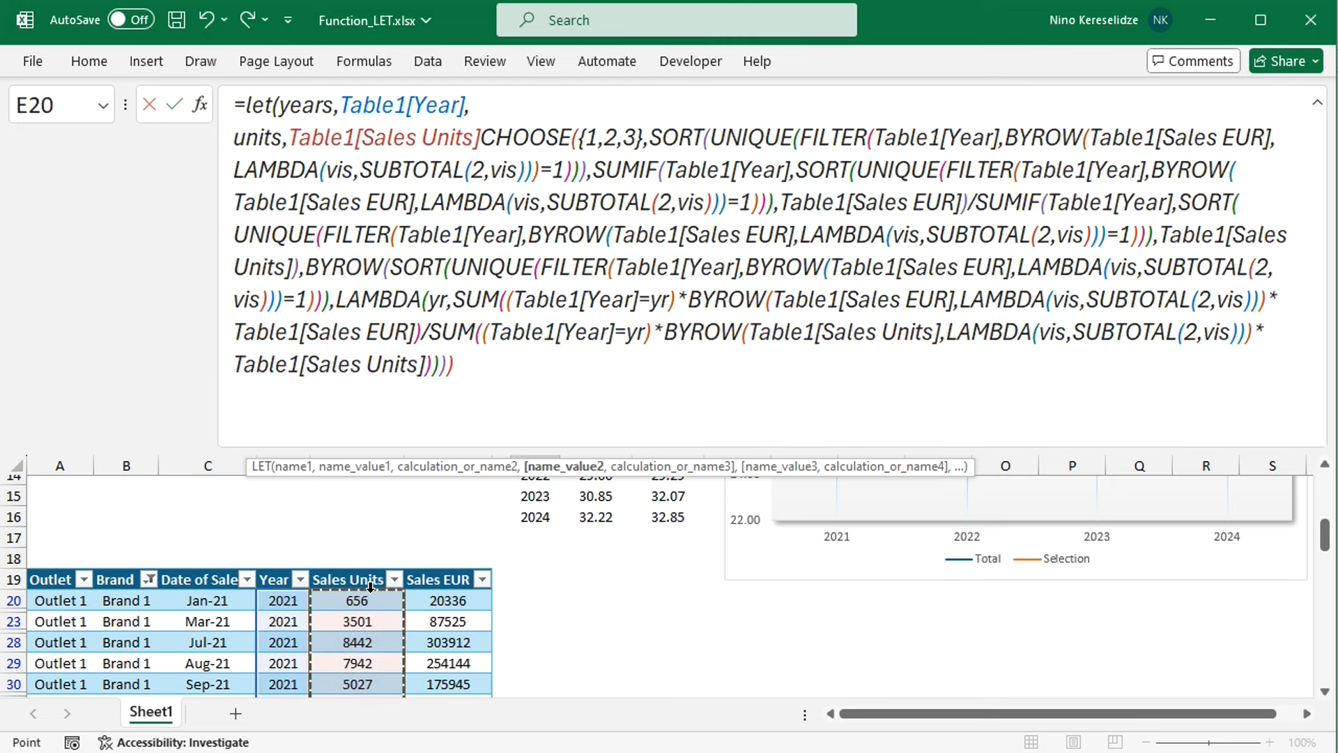
text(,)
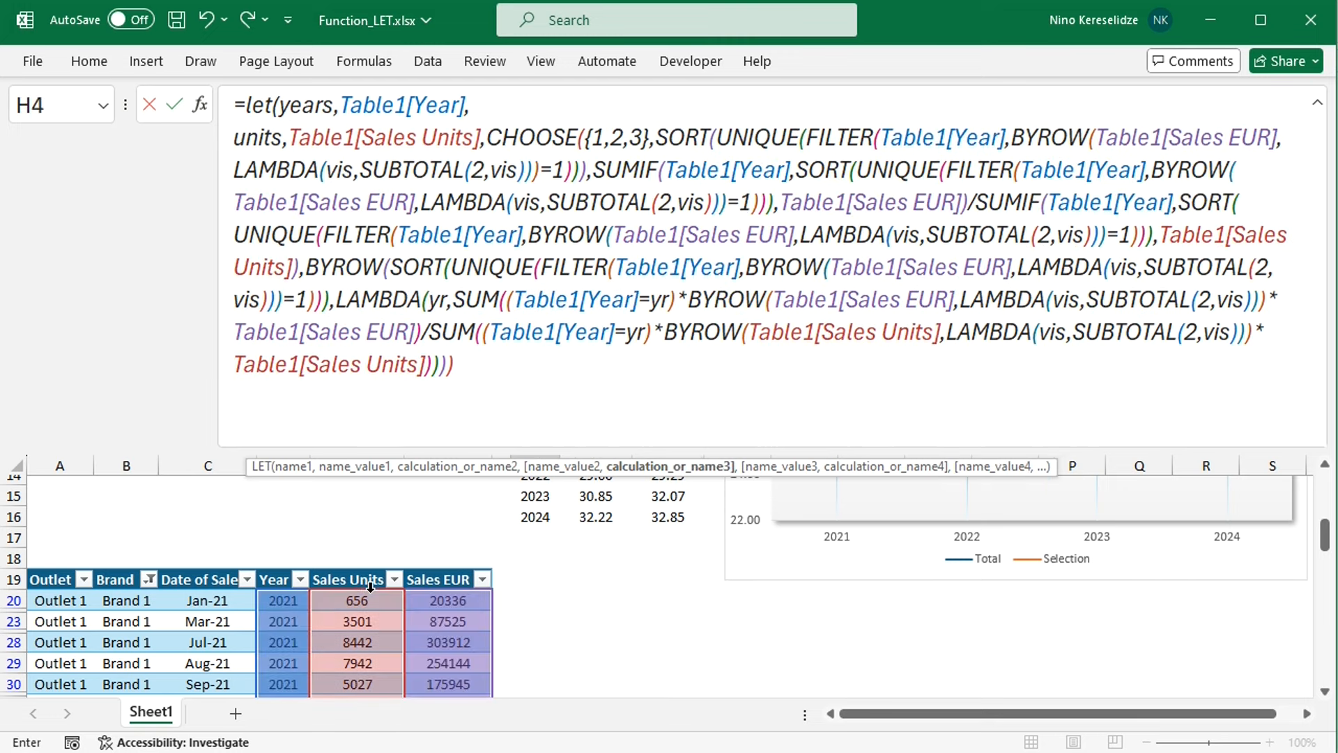
key(alt+Return)
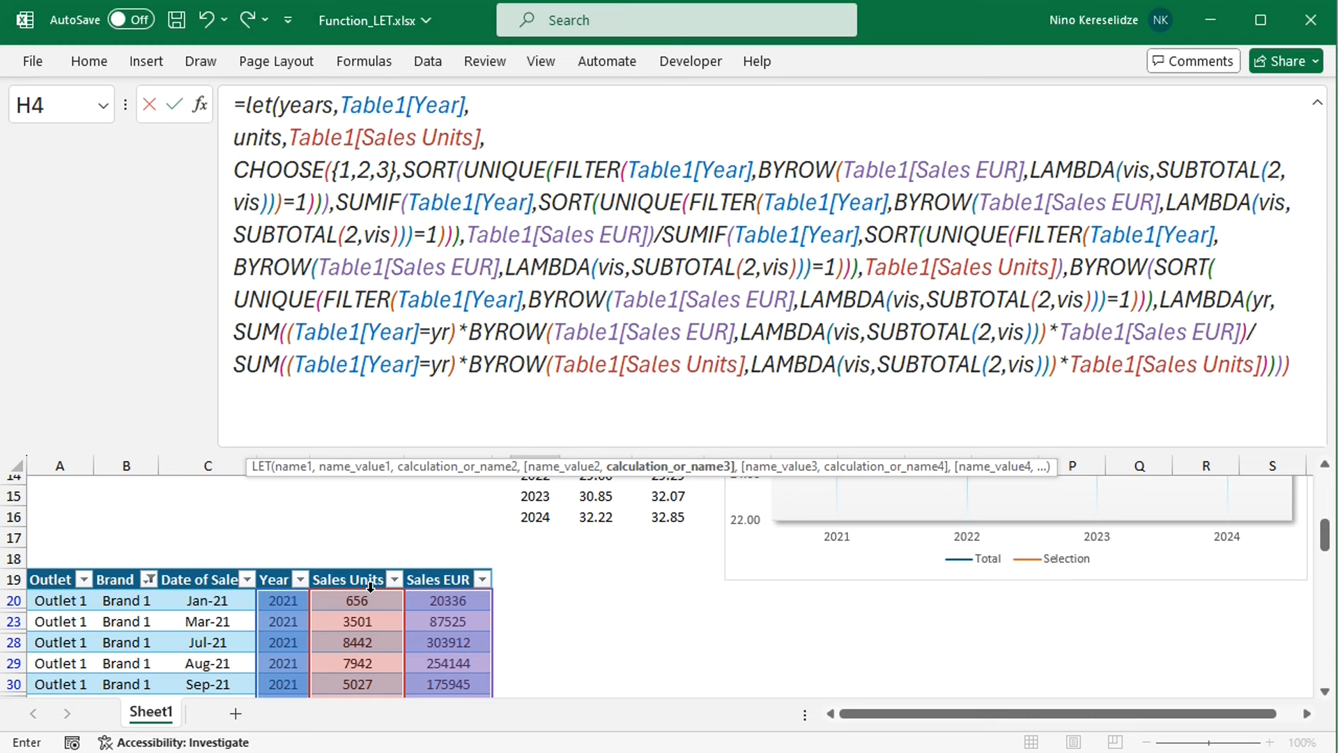
- Define the LET name values as Table1[Sales EUR] on its own line of the H4 formula
text(values)
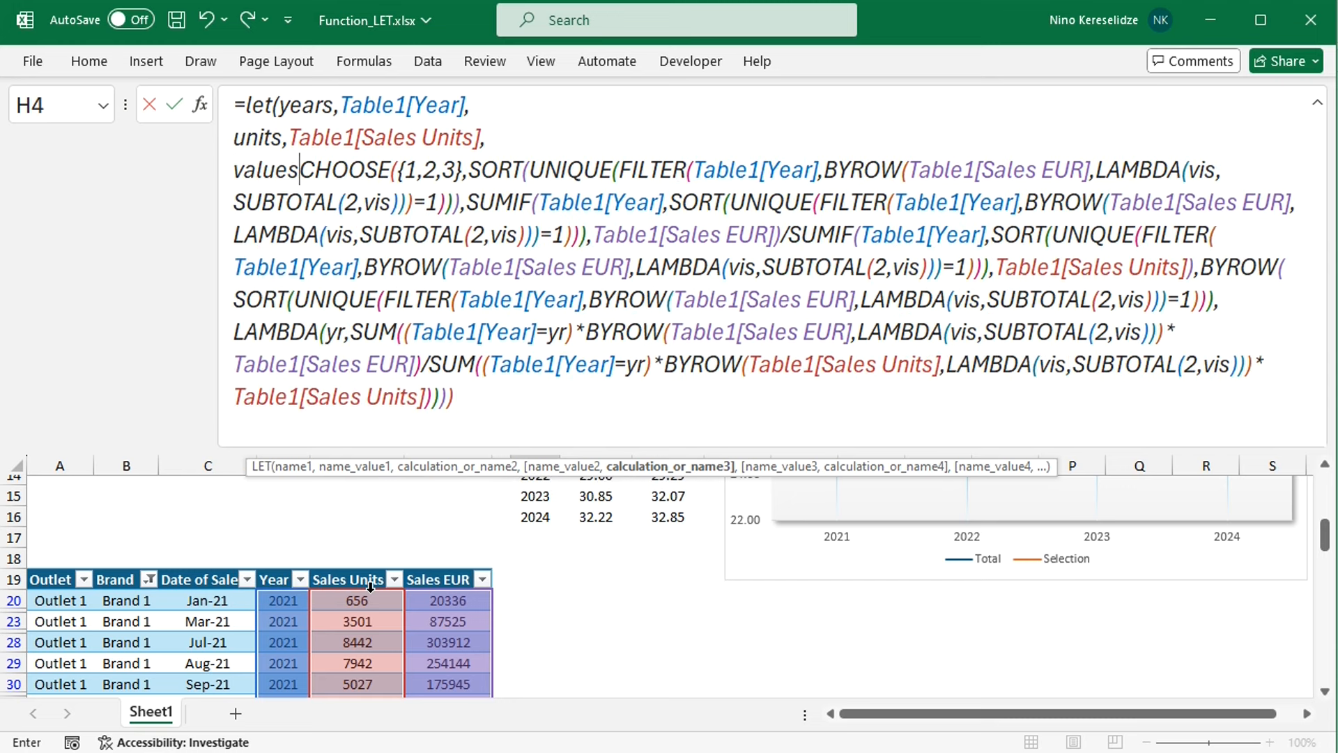
text(,)
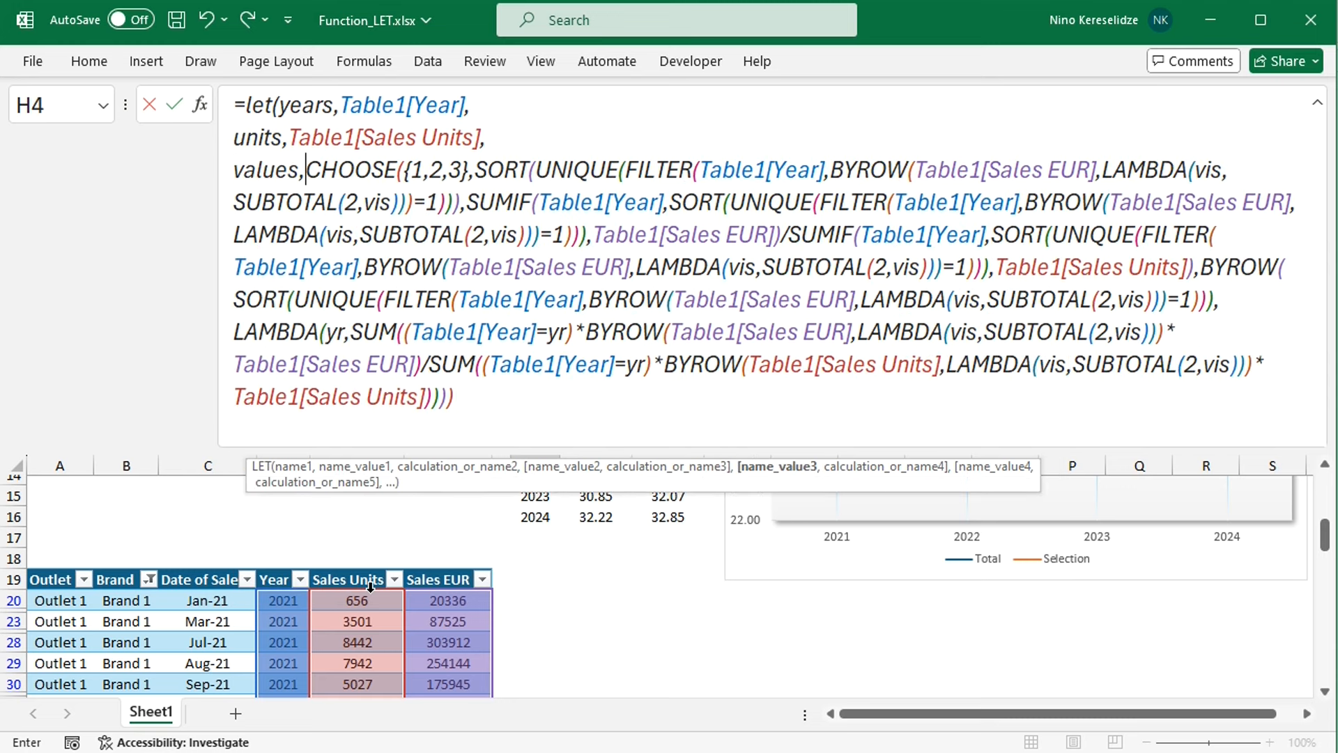
click(457, 585)
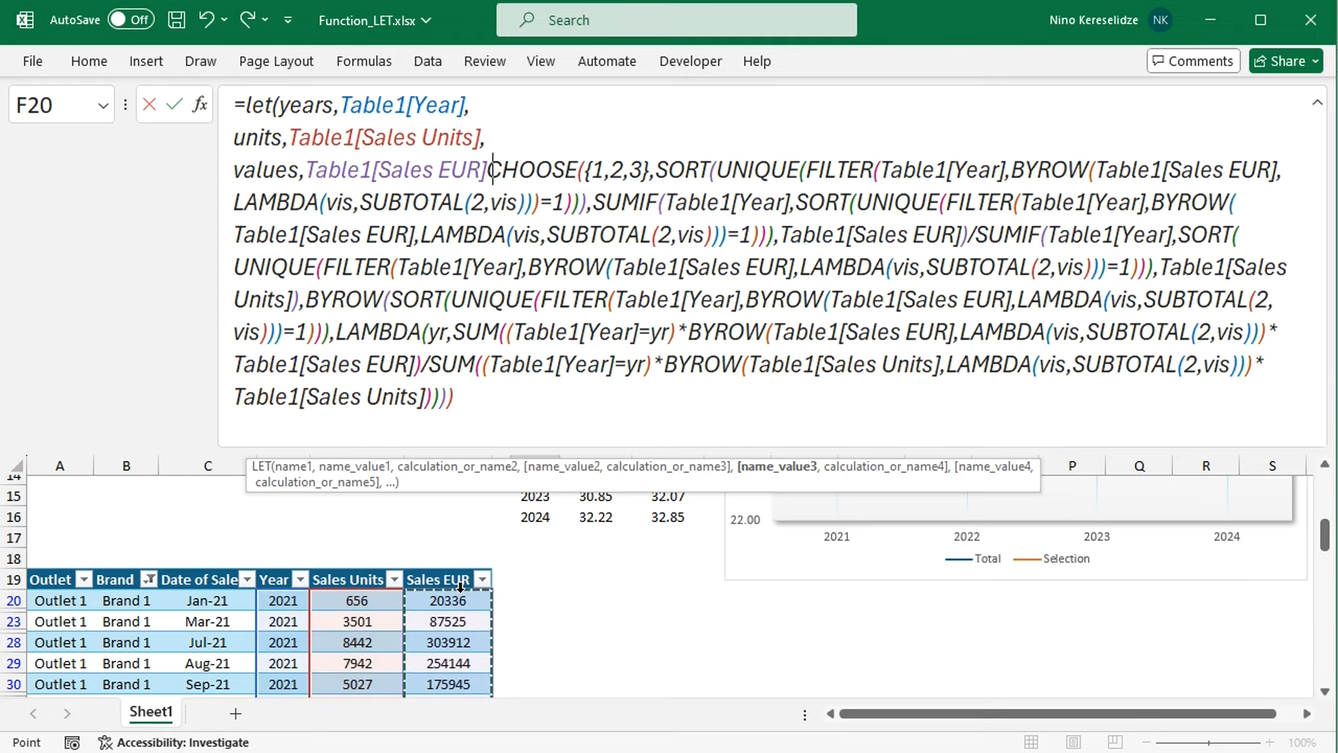
text(,)
key(alt+Return)
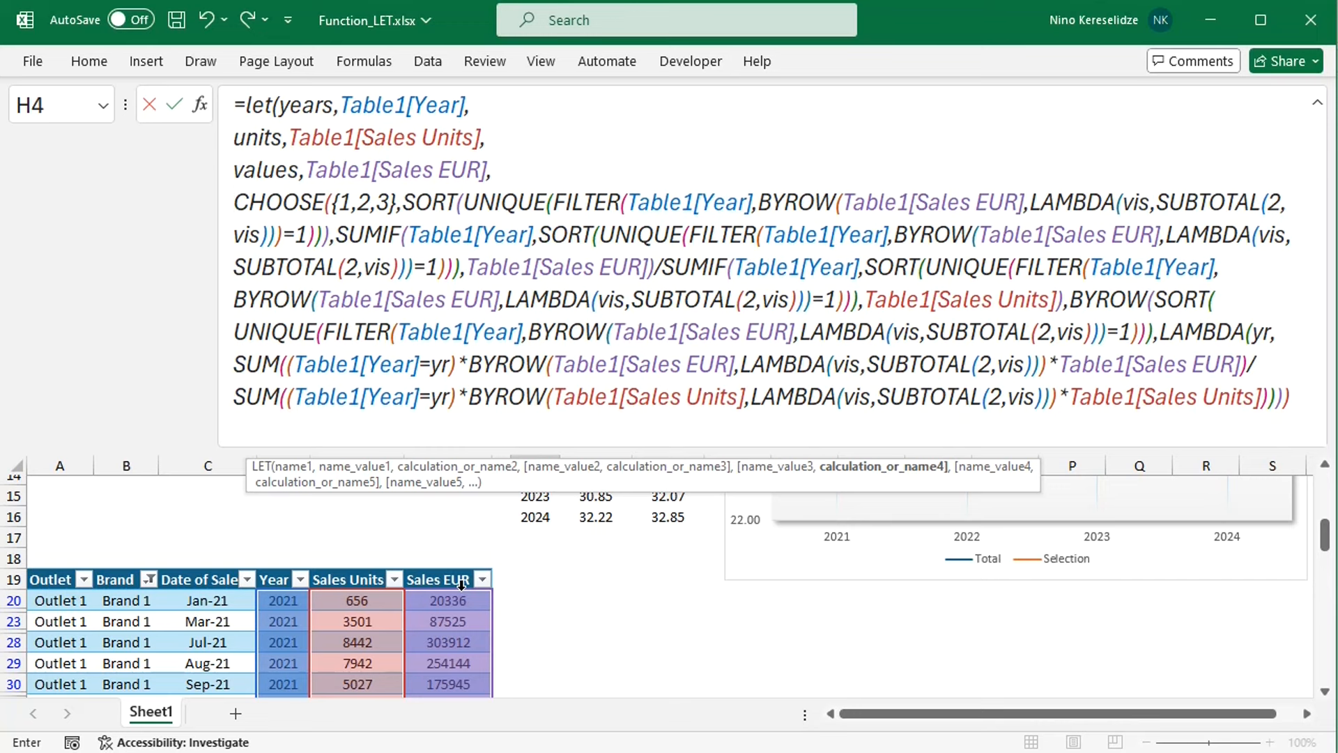
- Define the LET name visarray on its own line by moving BYROW(Table1[Sales EUR],LAMBDA(vis,SUBTOTAL(2,vis))) out of the first FILTER and referencing visarray there instead
text(visarray)
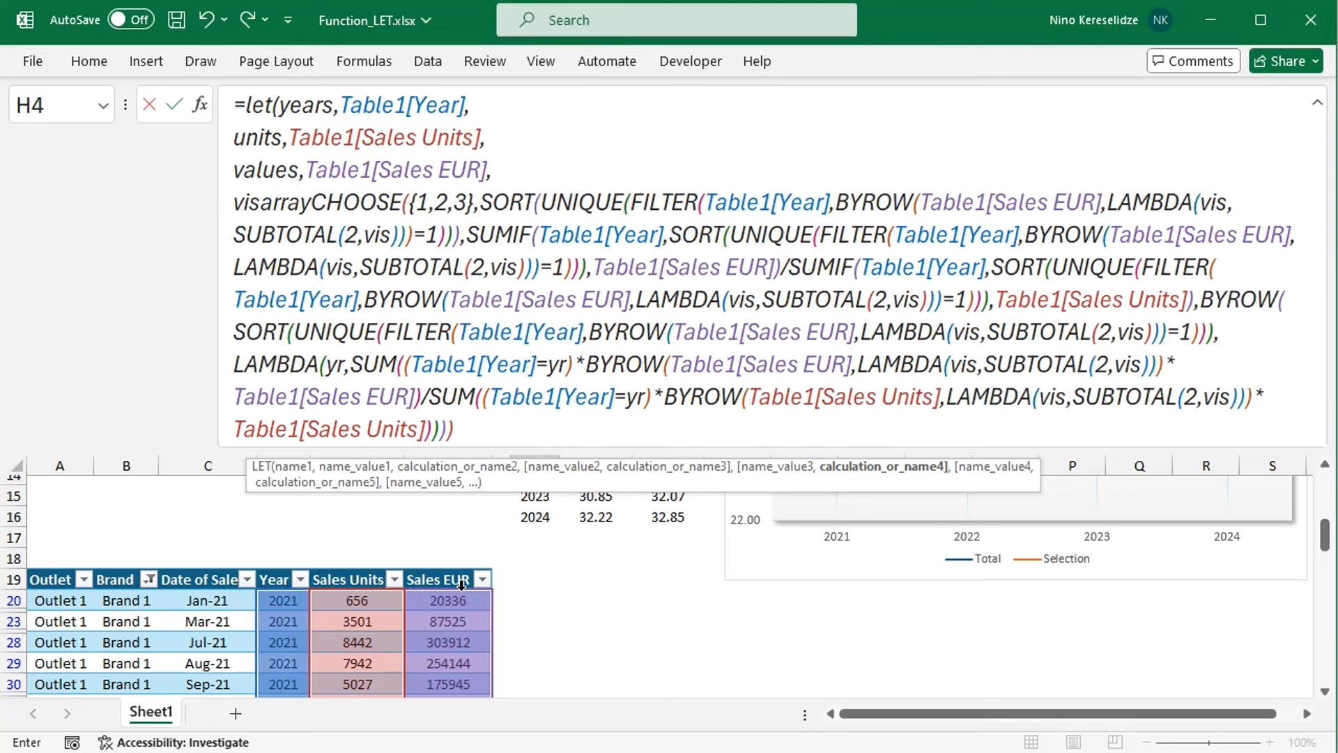
text(,)
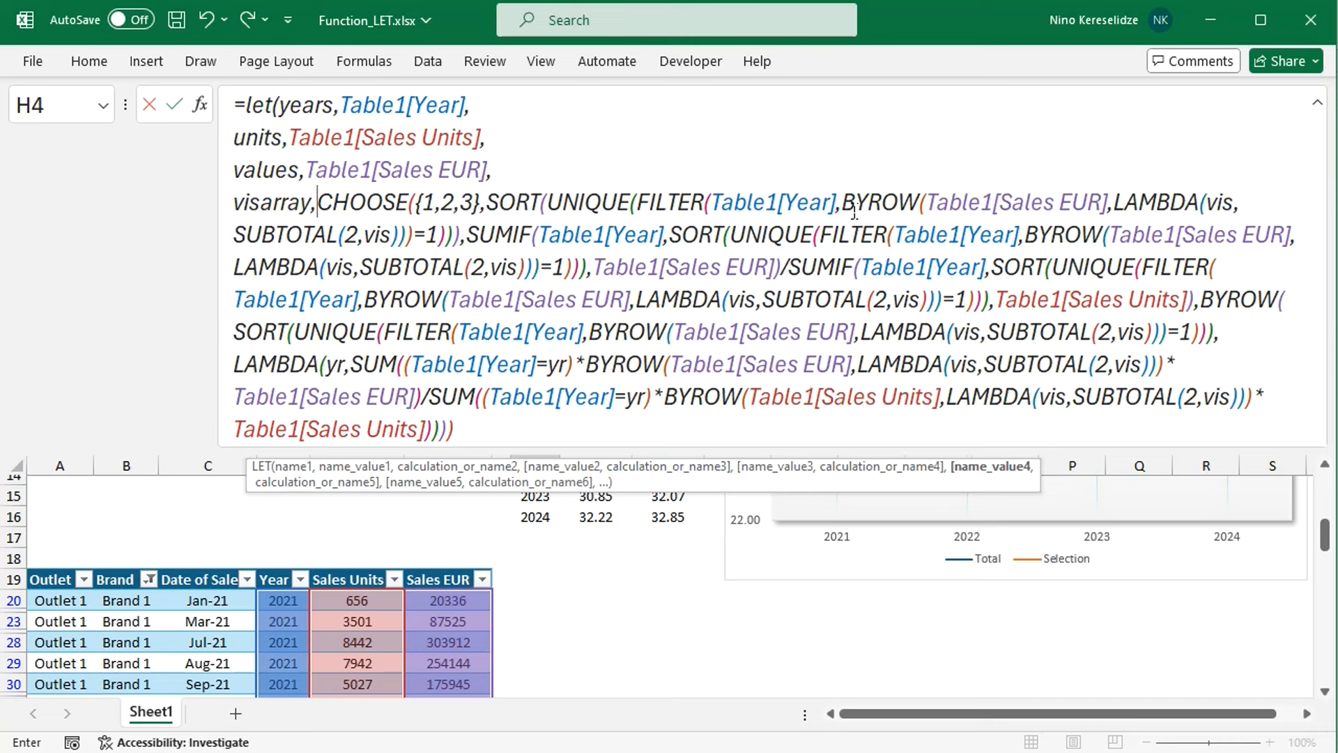
drag(844, 203, 415, 237)
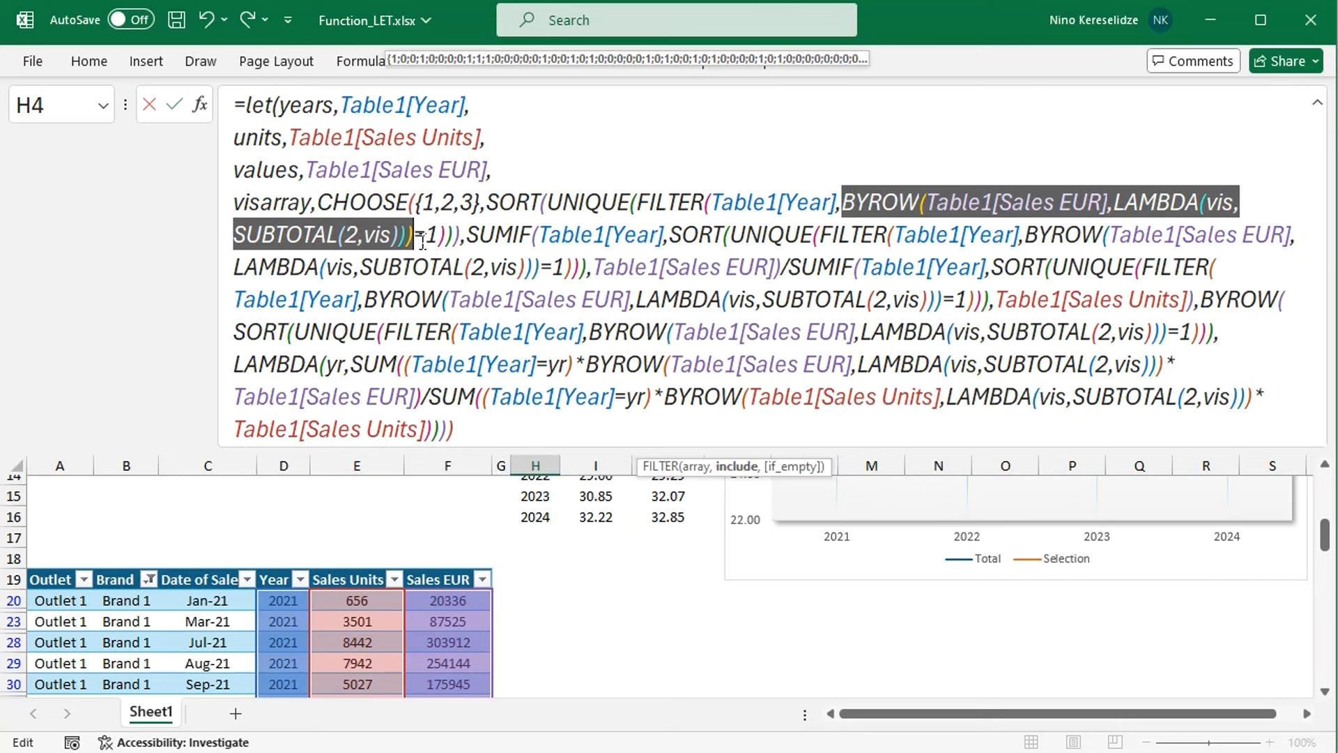
key(ctrl+x)
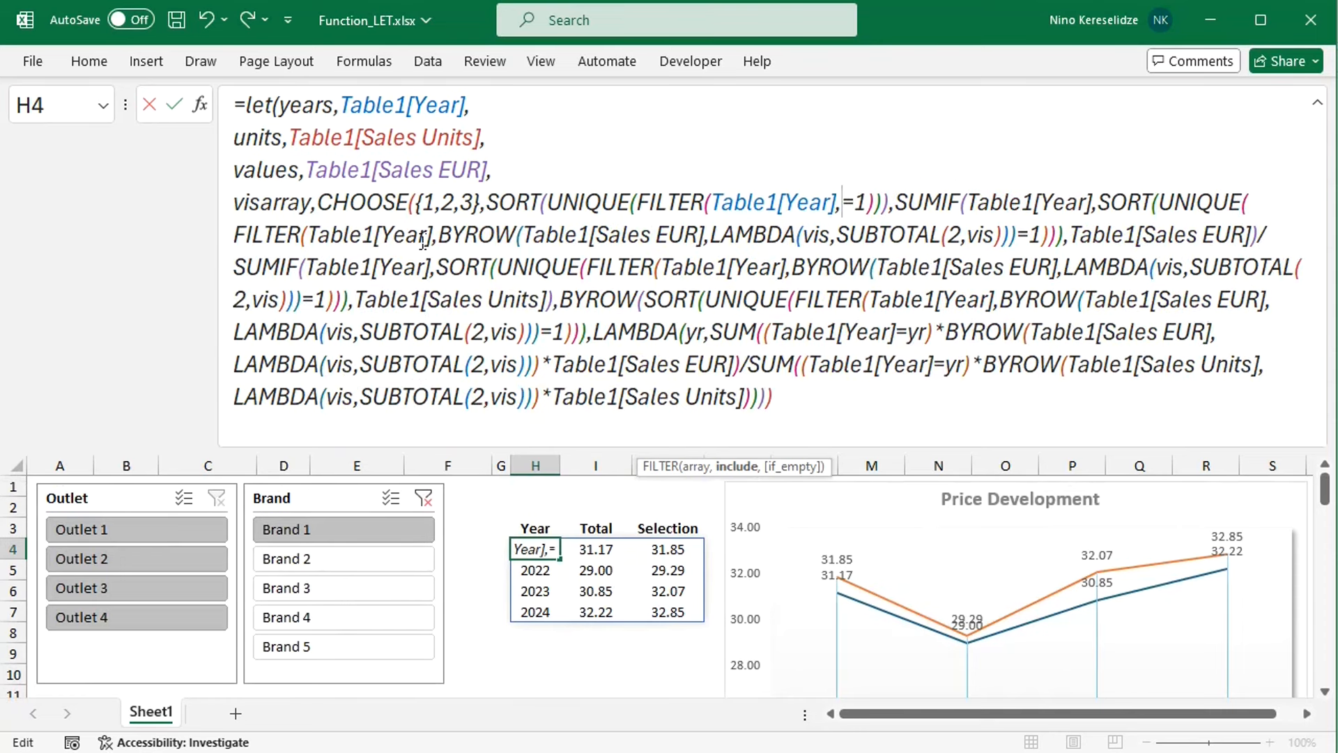
text(visarra)
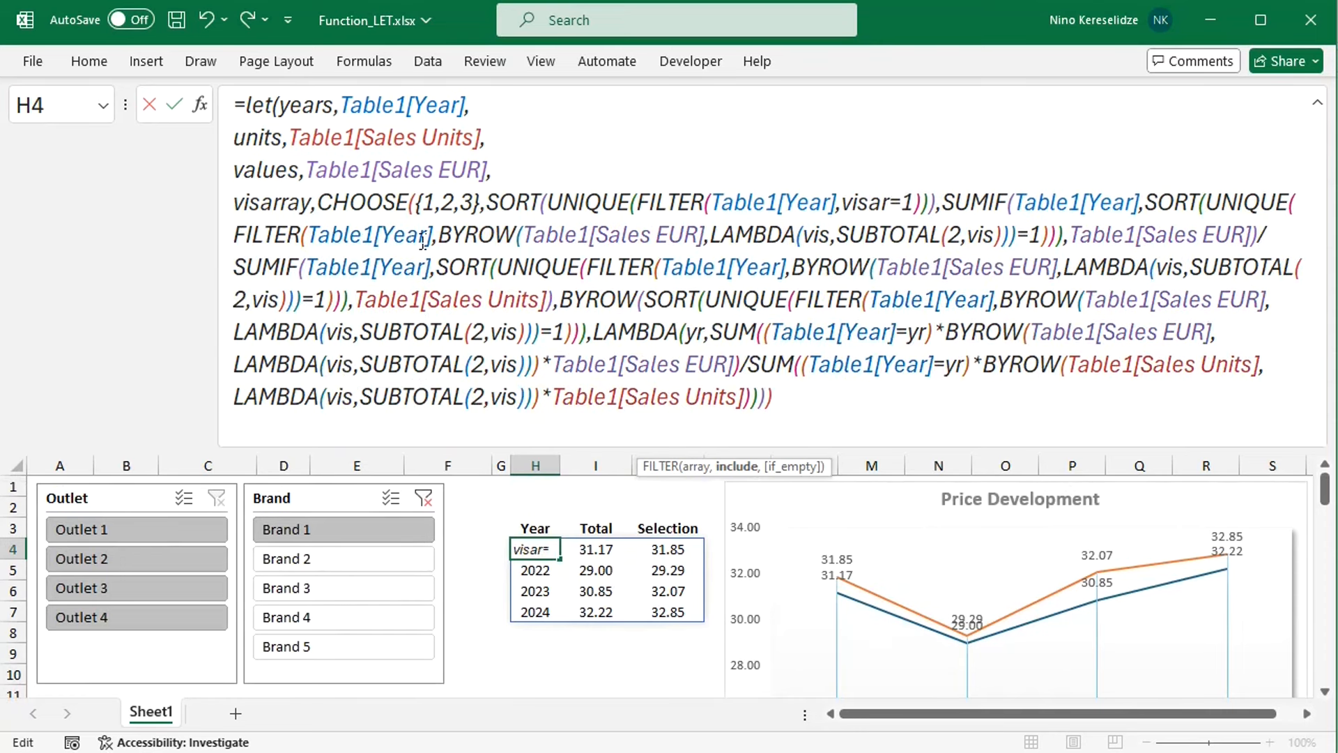
text(y)
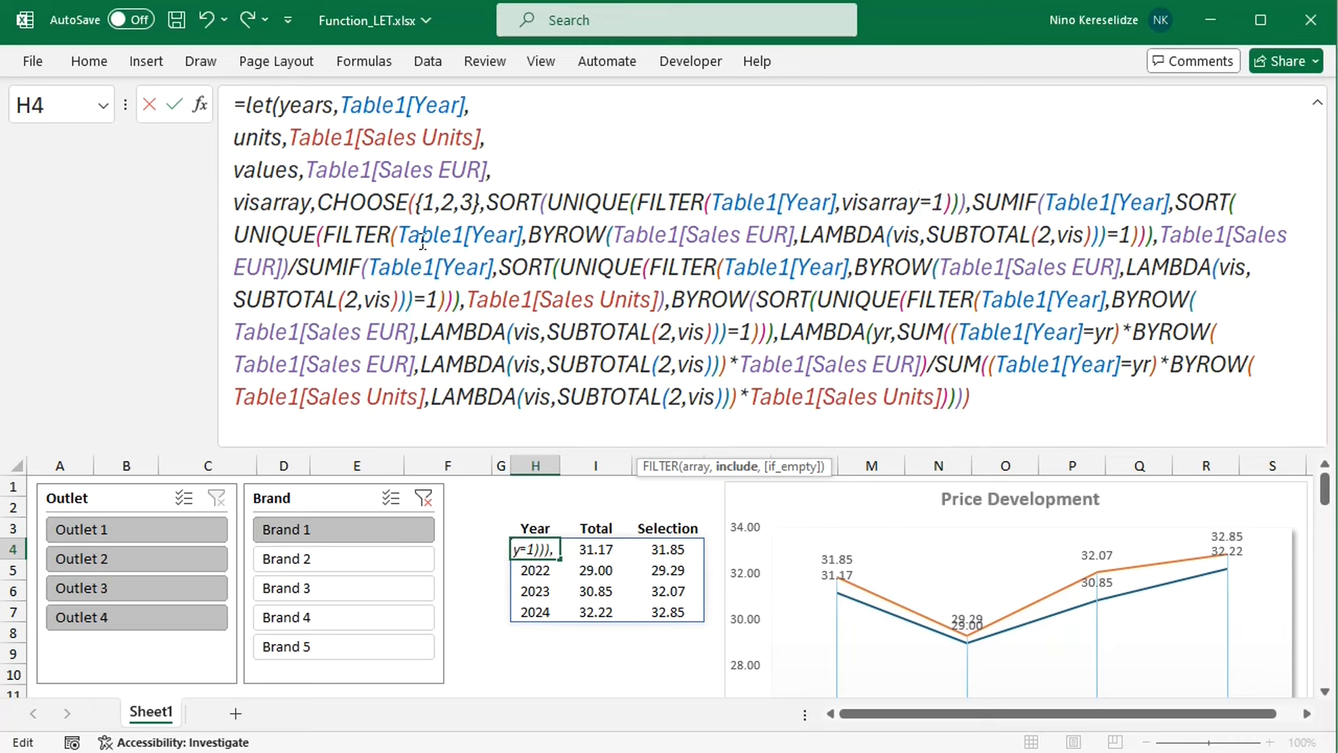
click(331, 211)
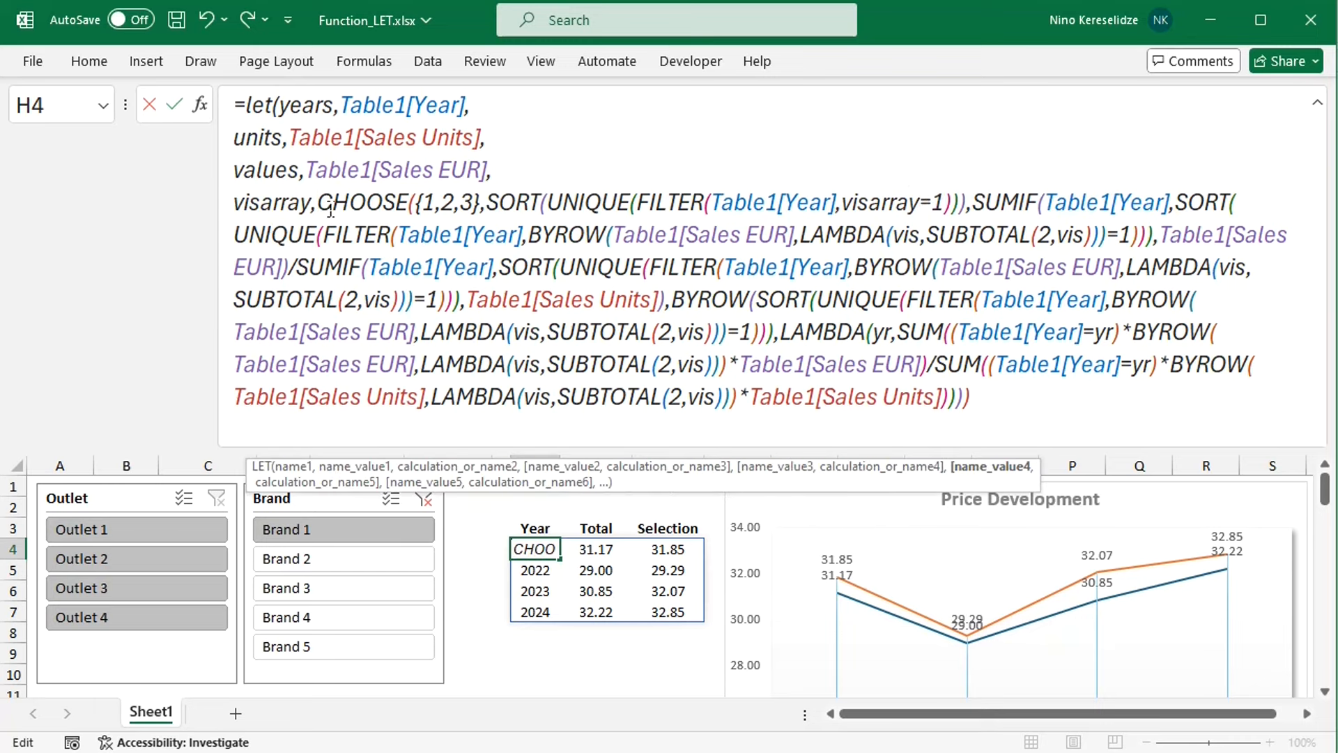
key(ctrl+v)
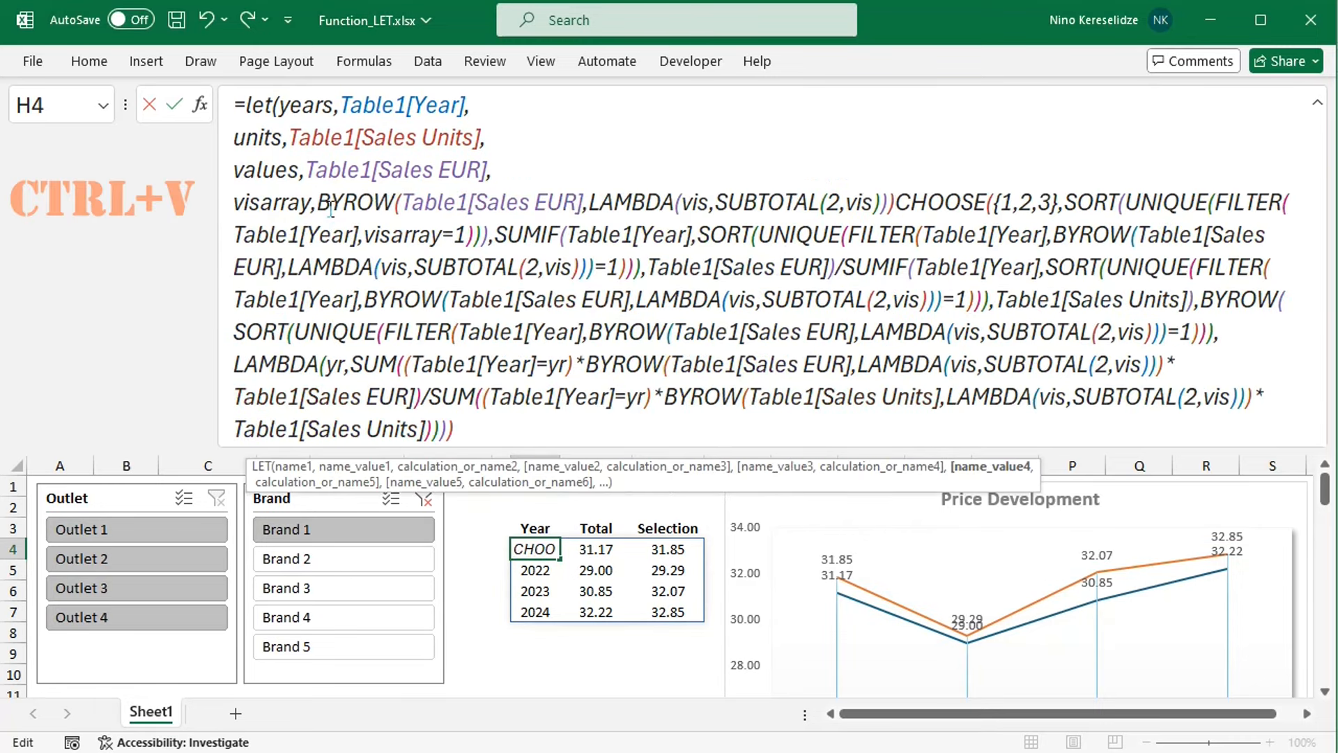
key(alt+Return)
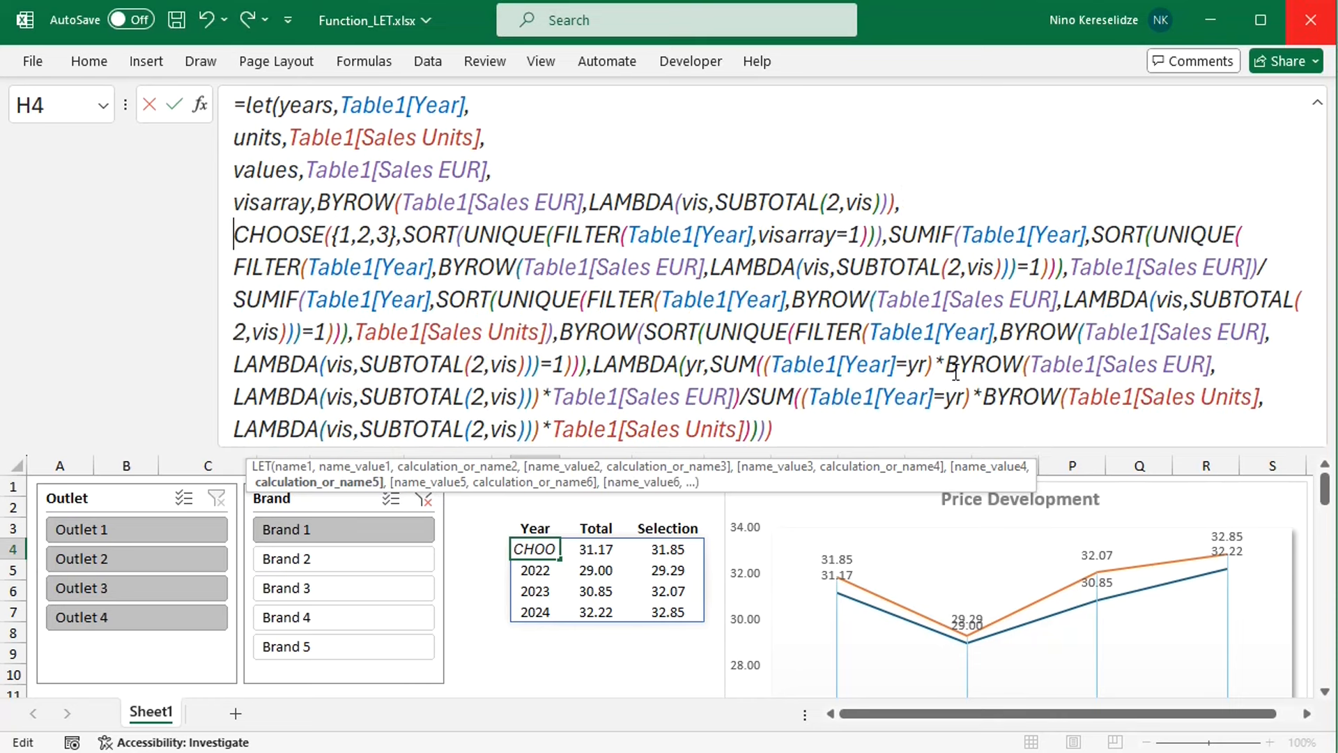
- Replace the BYROW visibility expressions inside both SUM functions of the yr LAMBDA with visarray
drag(946, 364, 542, 396)
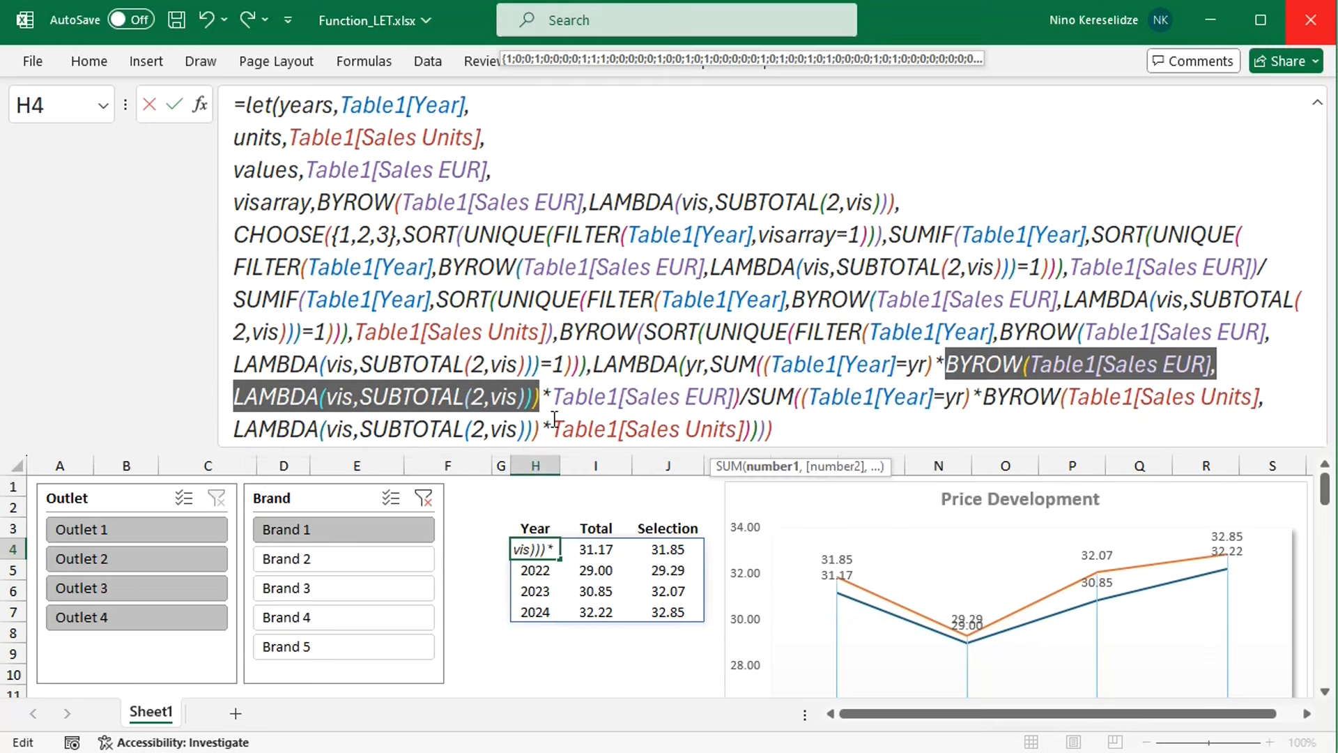
text(visarray*)
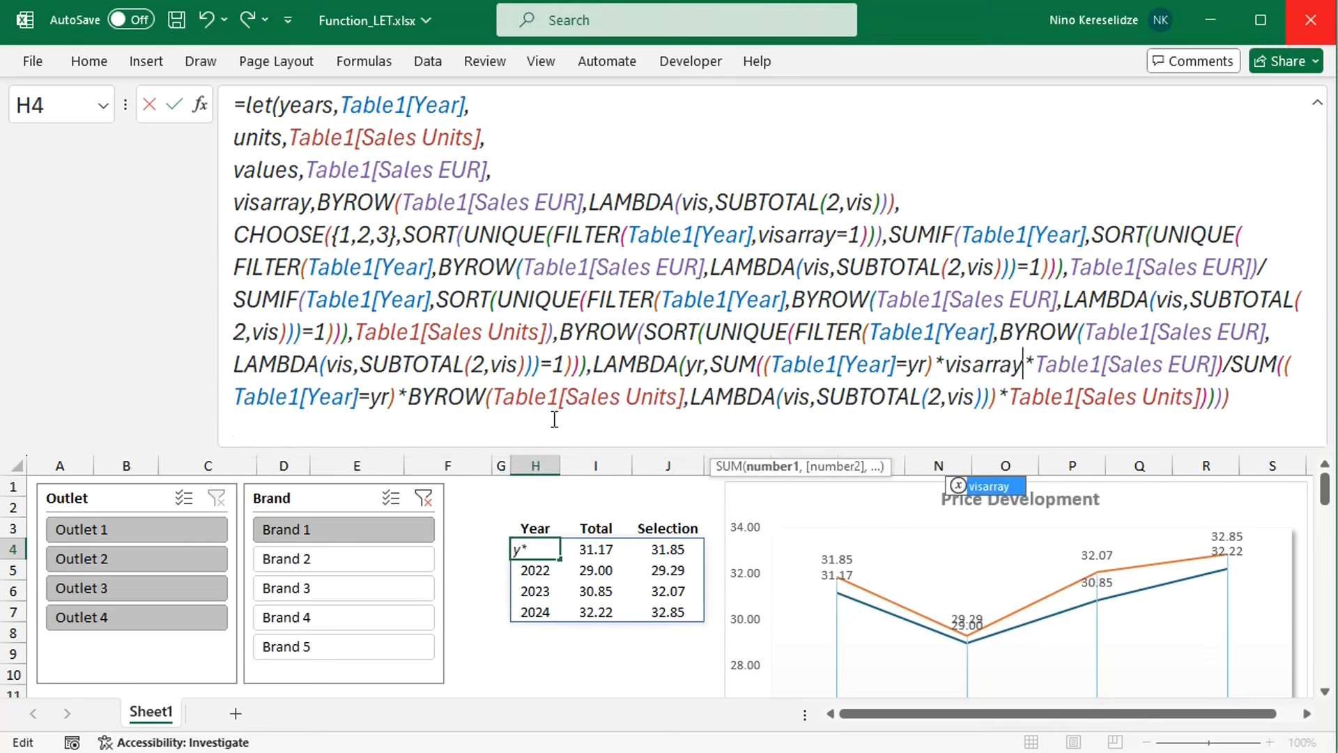
drag(411, 397, 1008, 417)
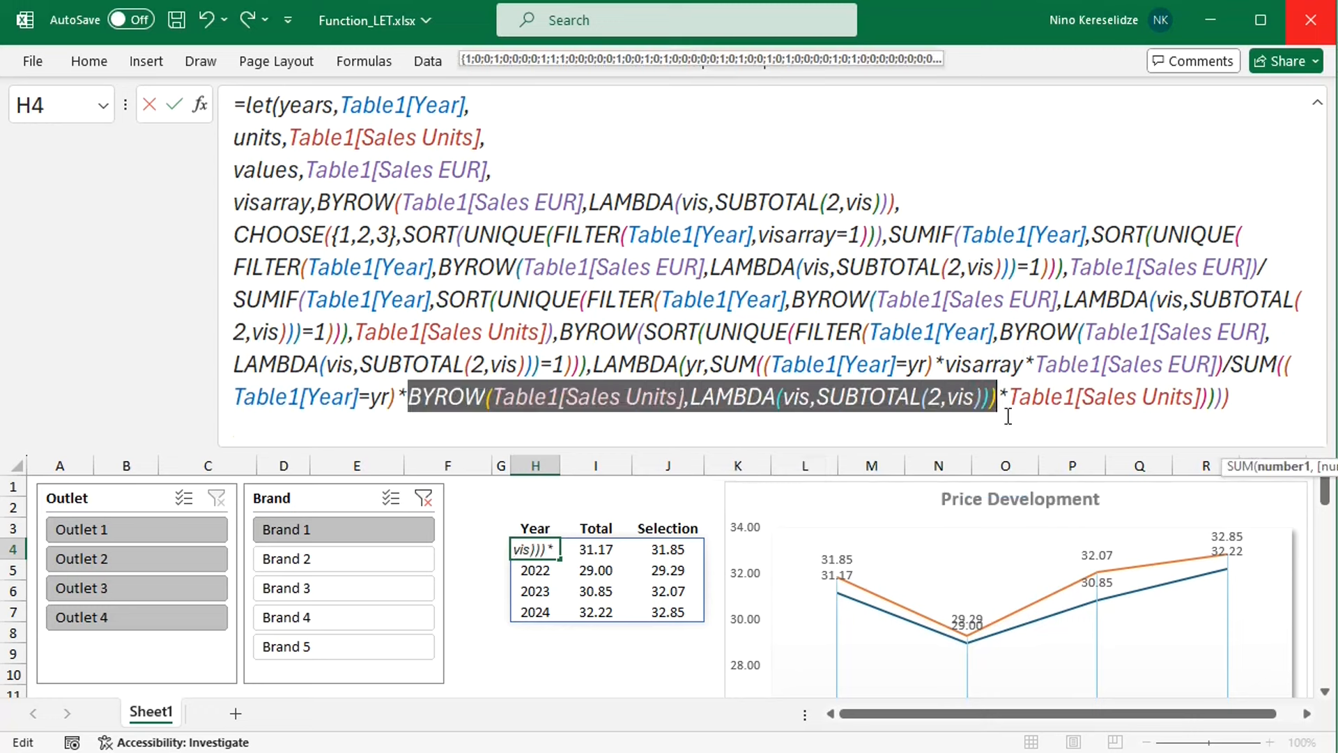
text(visarra)
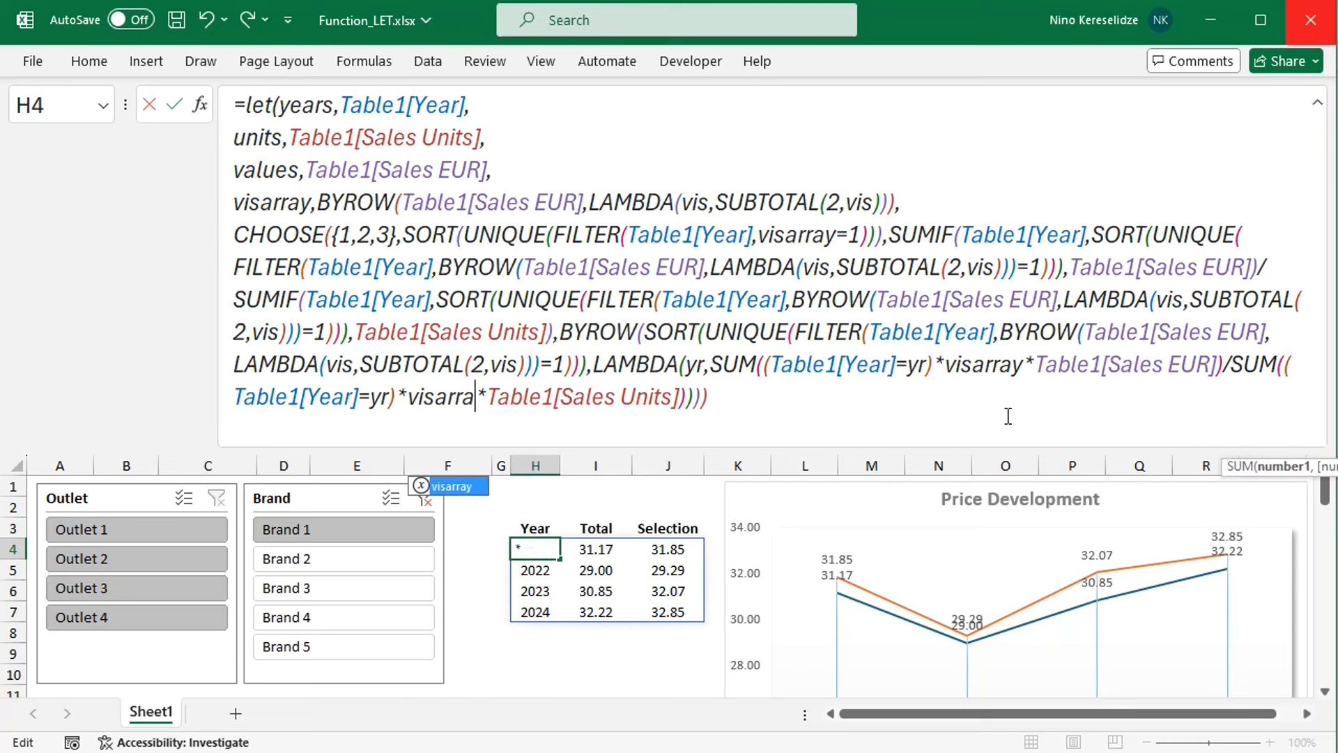
text(y)
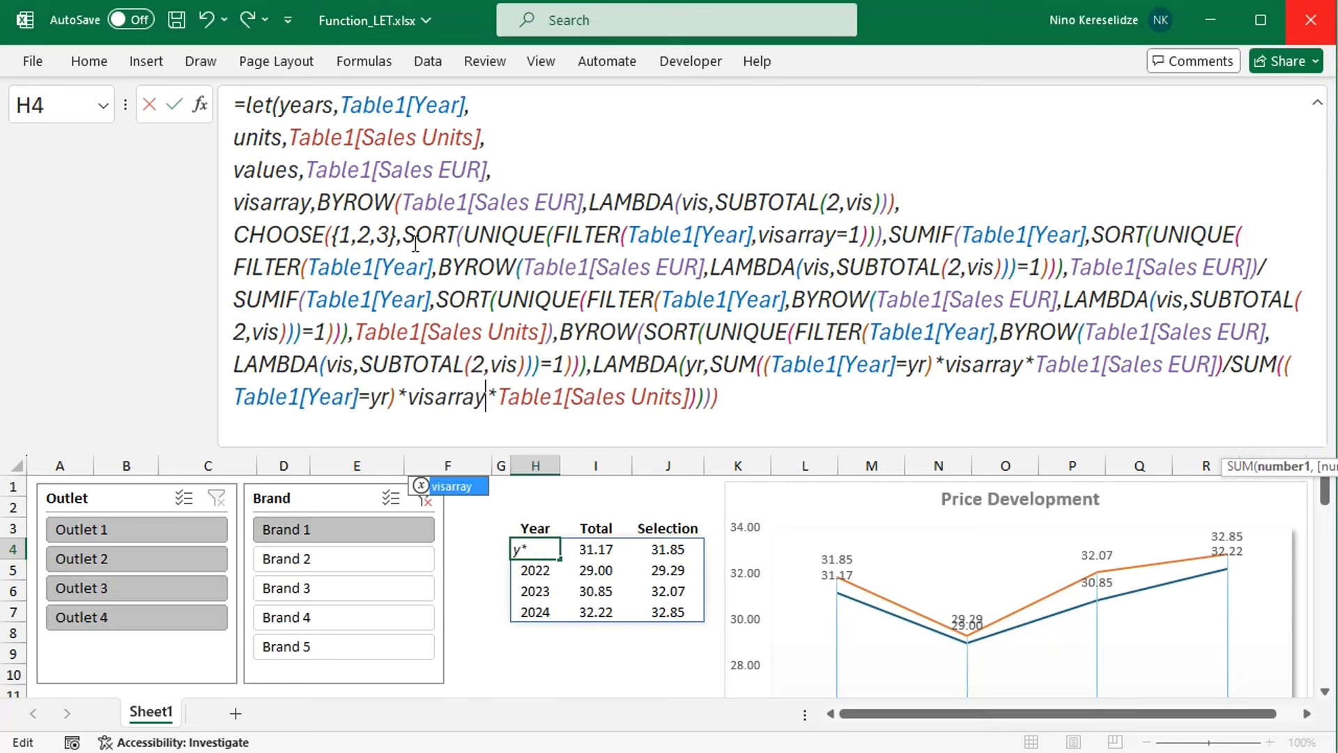
- Define the LET name categories as SORT(UNIQUE(FILTER(Table1[Year],visarray=1))) on its own line and use categories as the first value of CHOOSE
drag(416, 243, 891, 235)
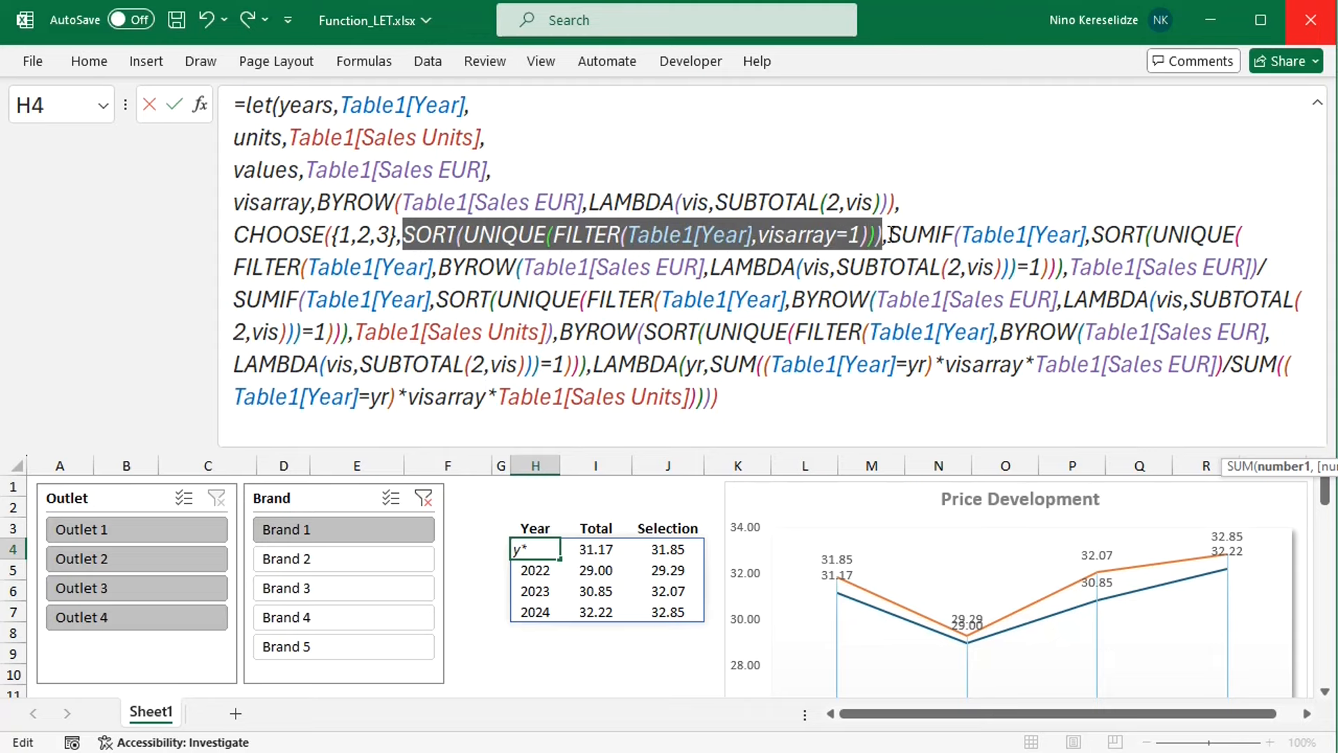
key(Delete)
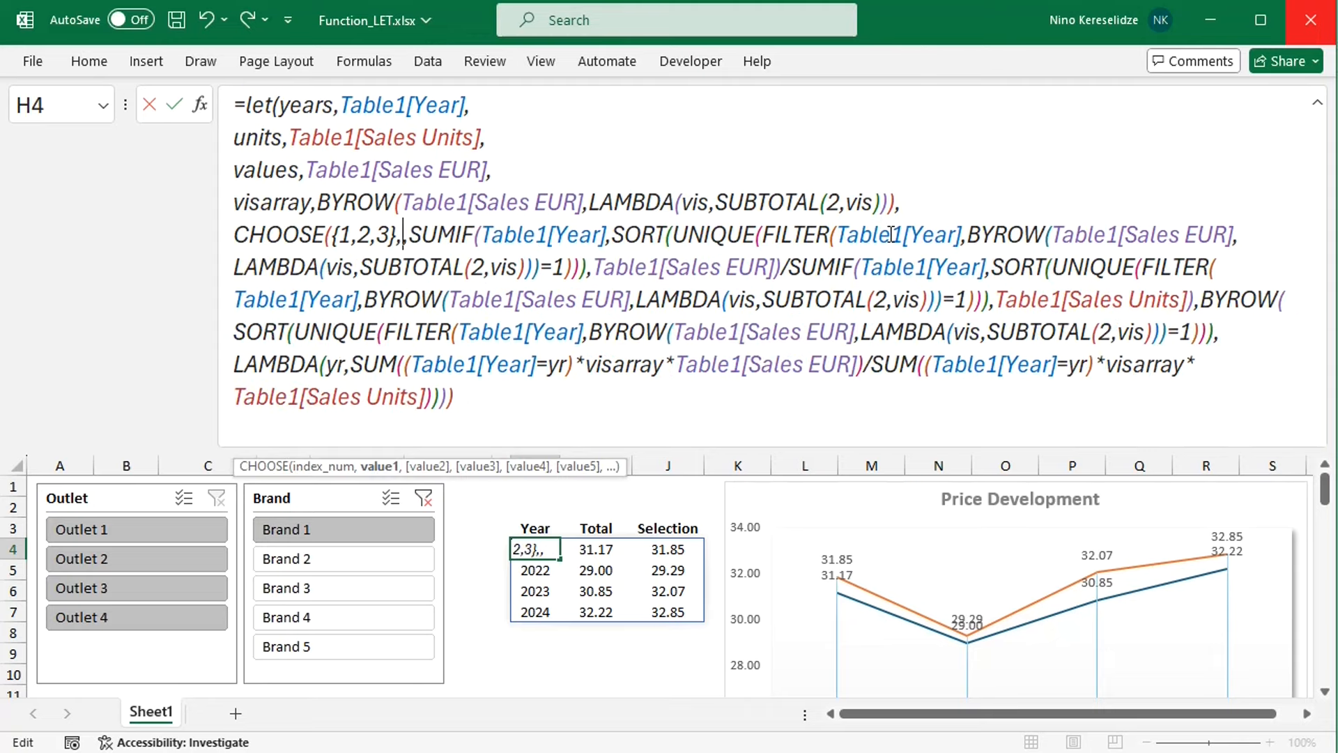
text(categories)
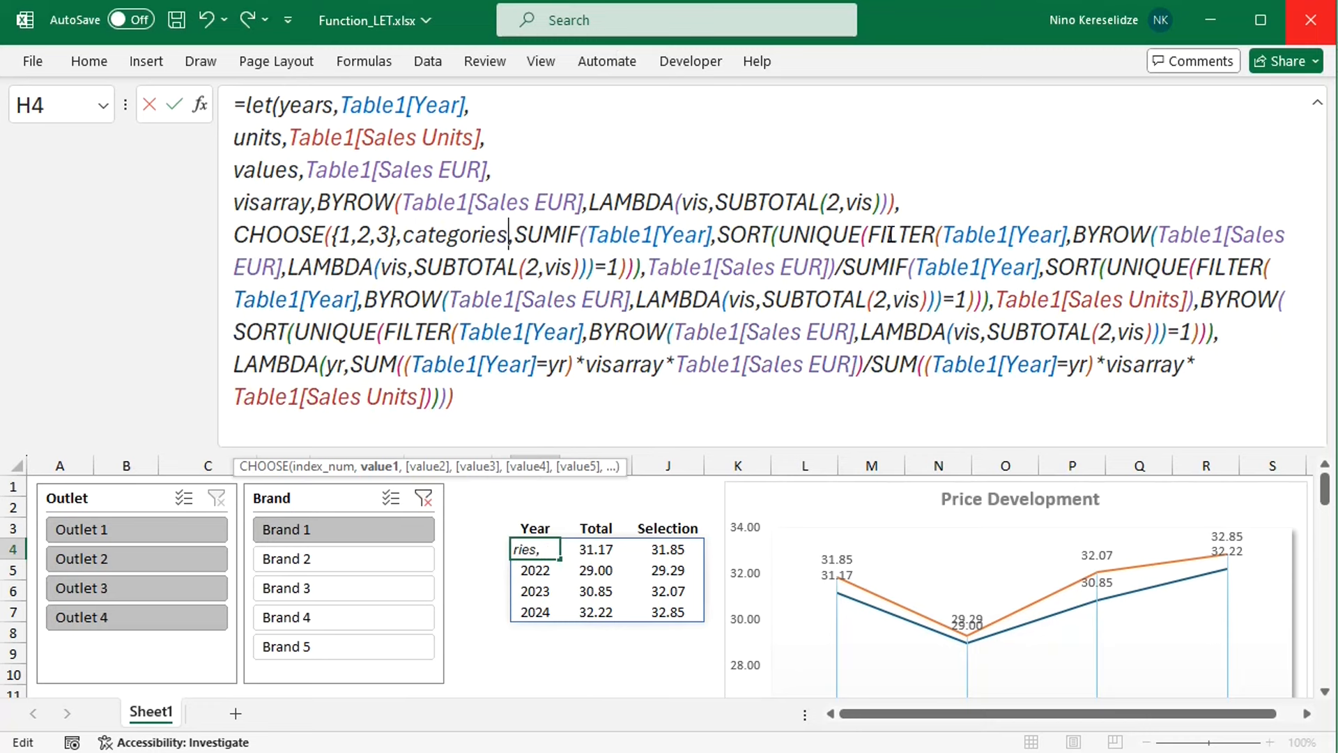
click(955, 209)
key(alt+Return)
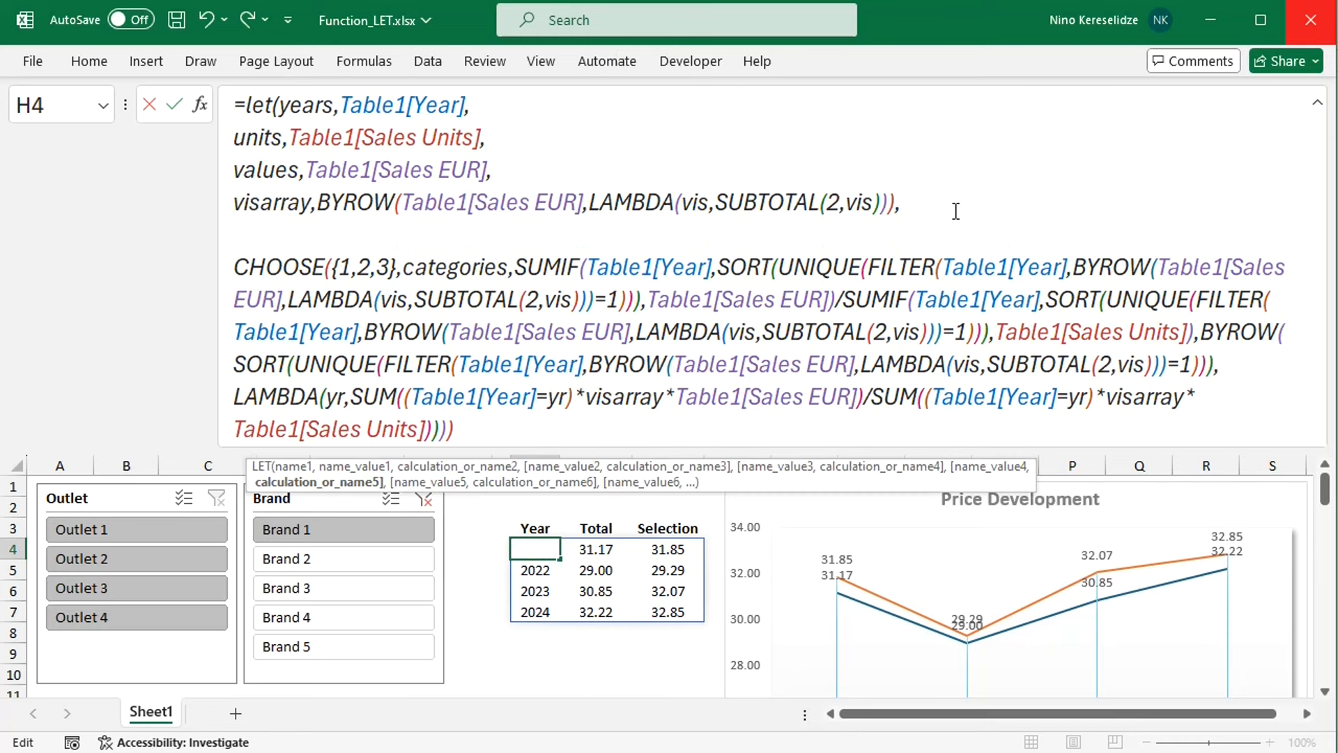
text(categories)
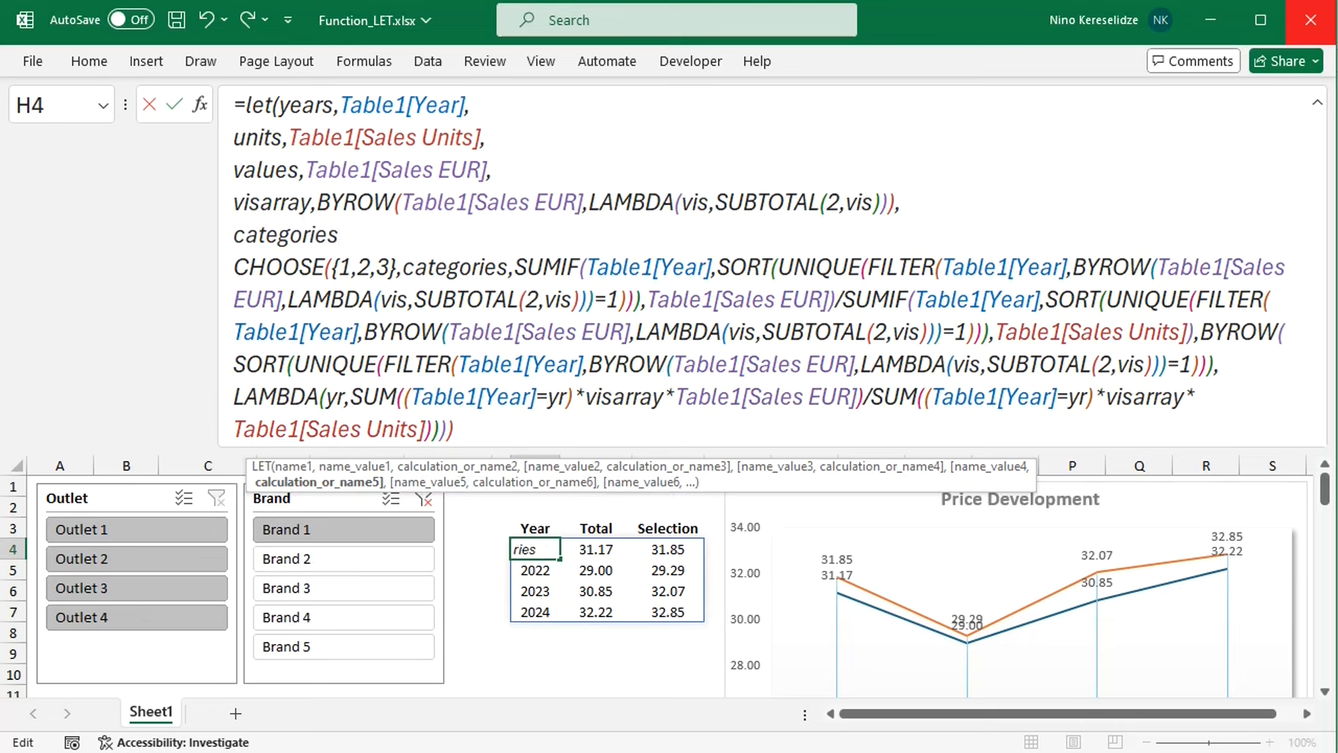
text(,)
key(ctrl+v)
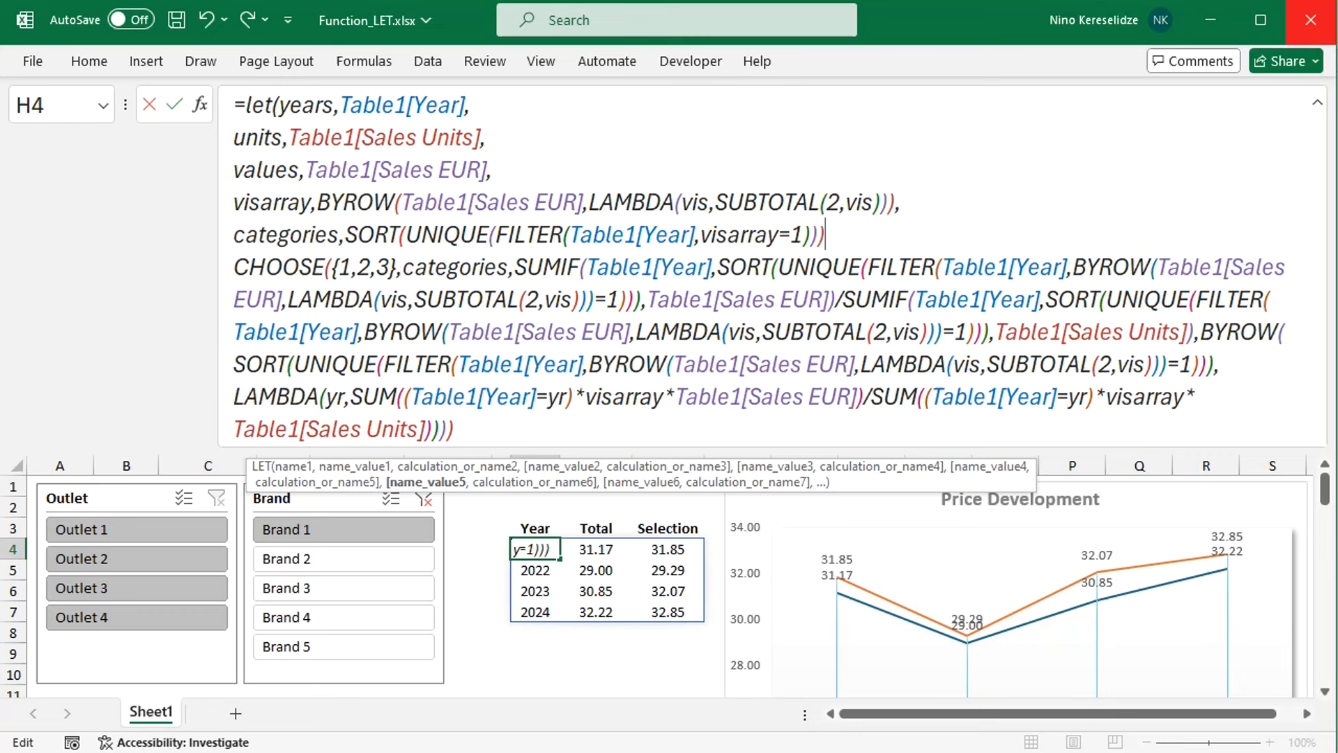
text(,)
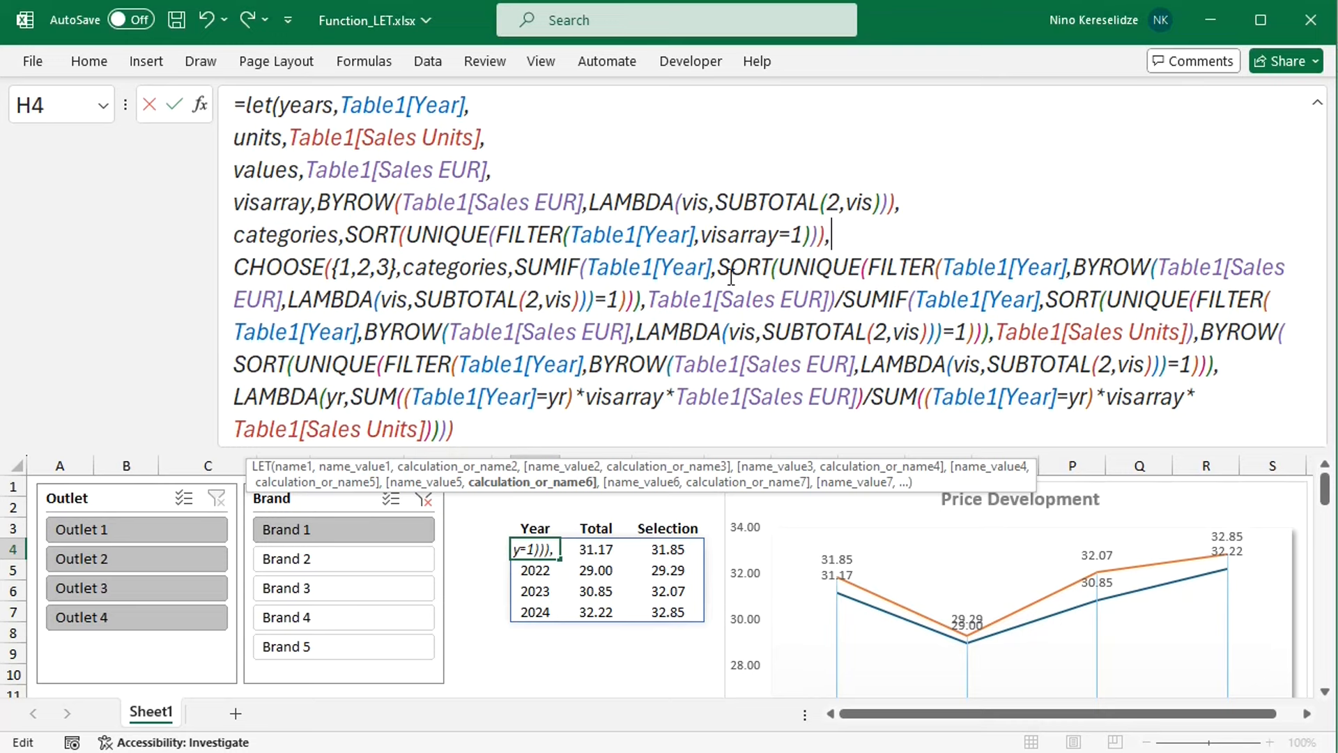
- Replace the remaining SORT(UNIQUE(FILTER())) expressions in both SUMIF criteria and the BYROW array with categories
drag(719, 267, 654, 314)
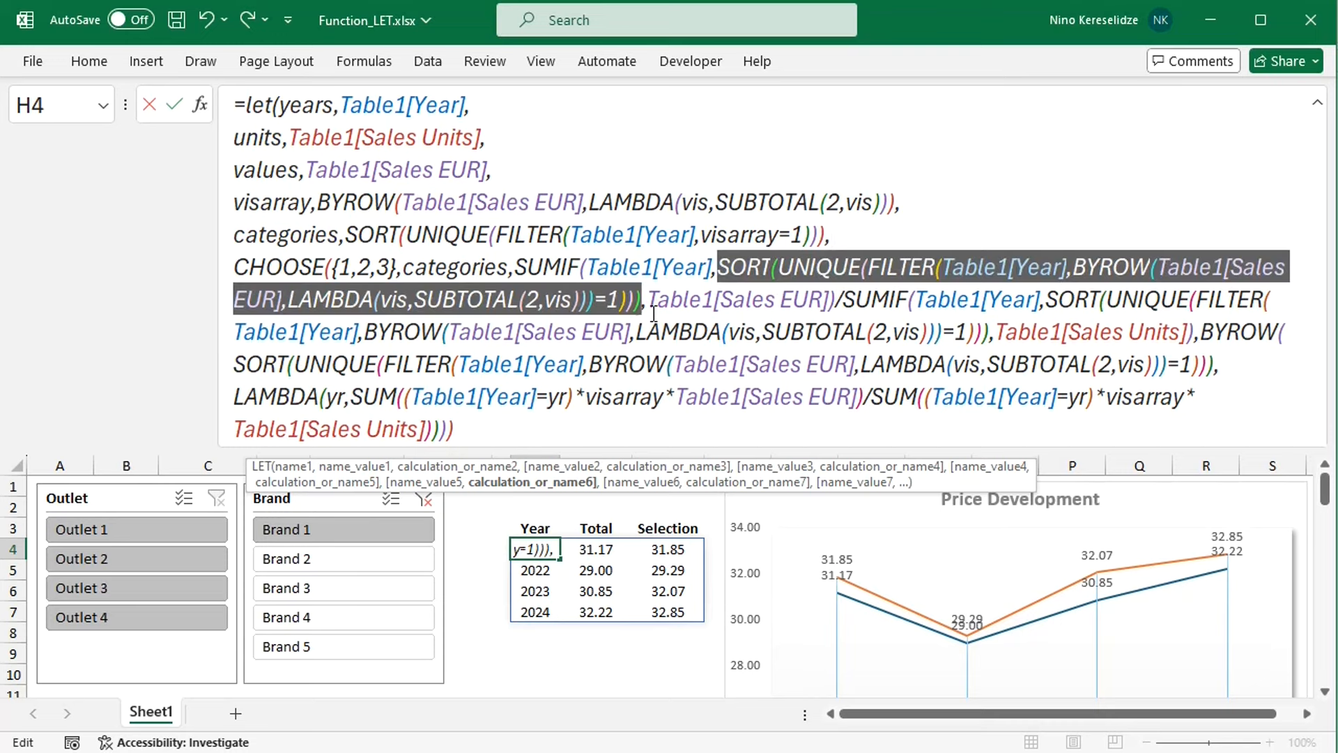
text(categ)
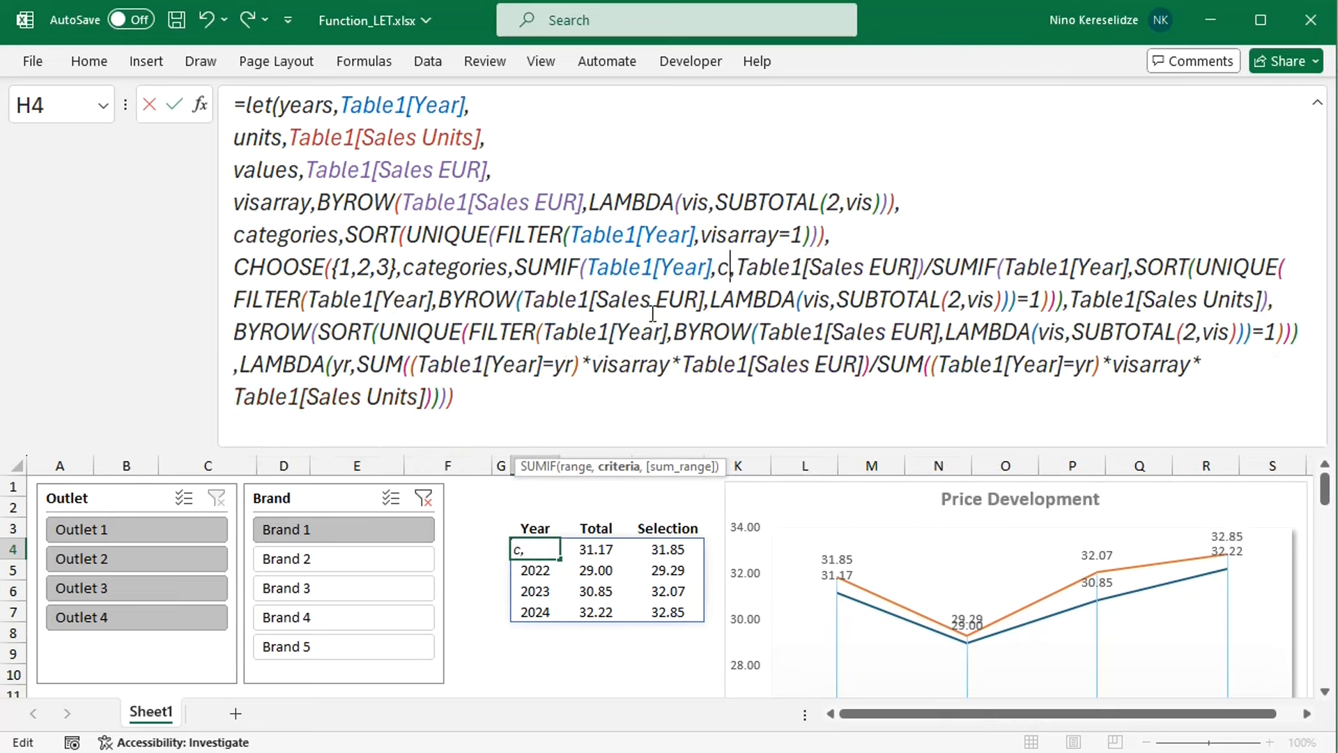
text(ories)
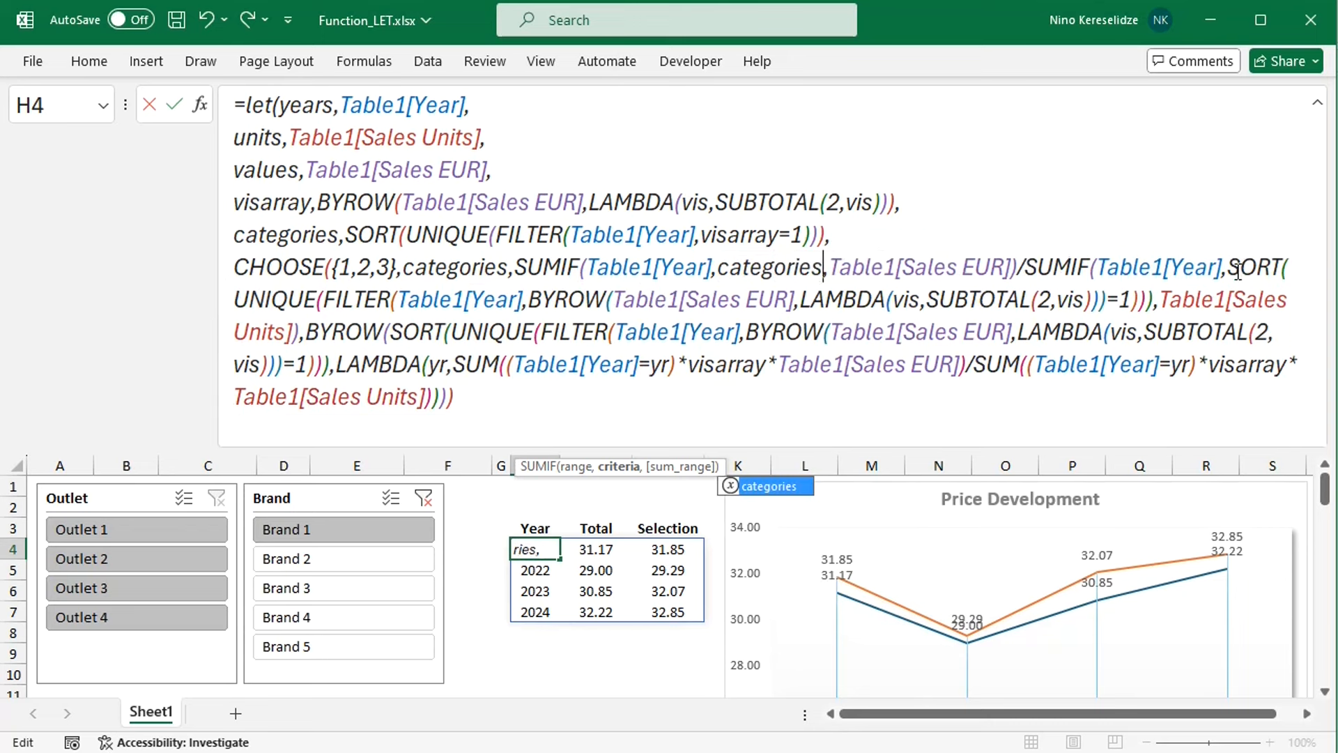
drag(1228, 267, 1154, 301)
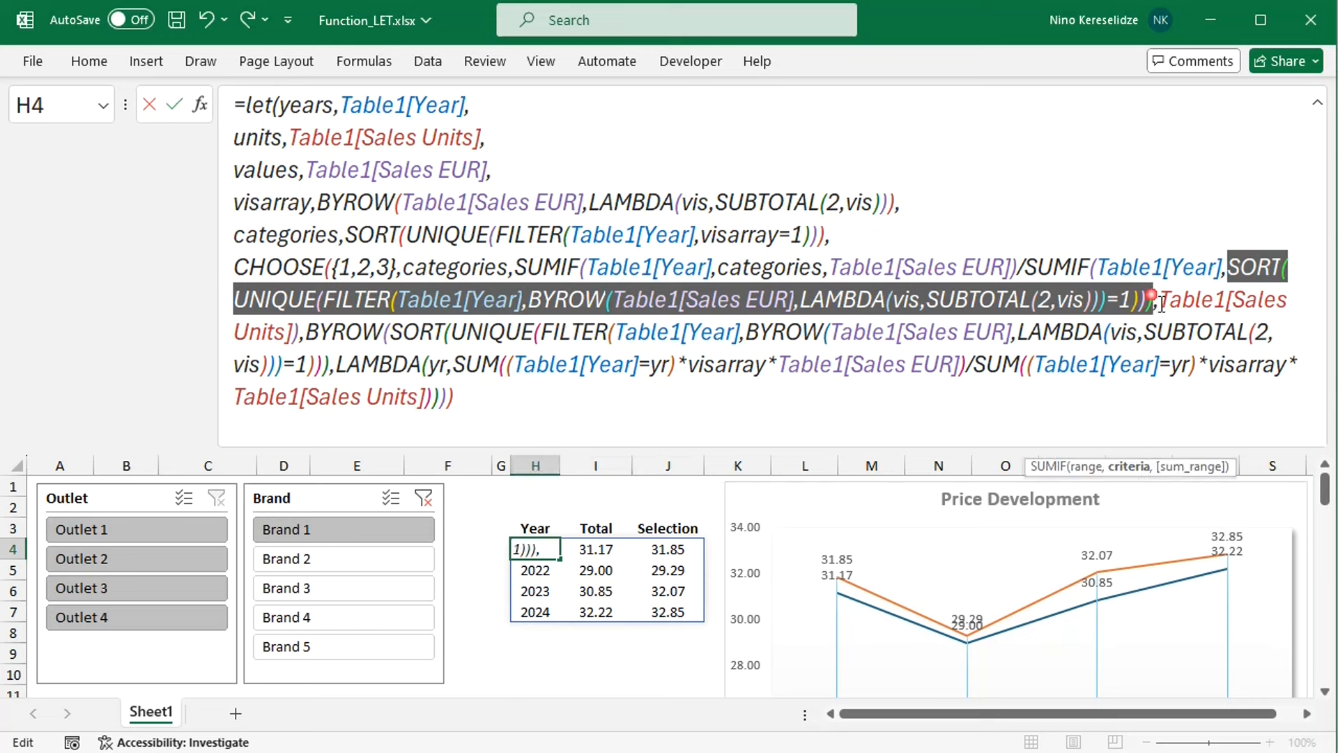
text(categories,Table1[Sales Units]),BYROW(SORT()
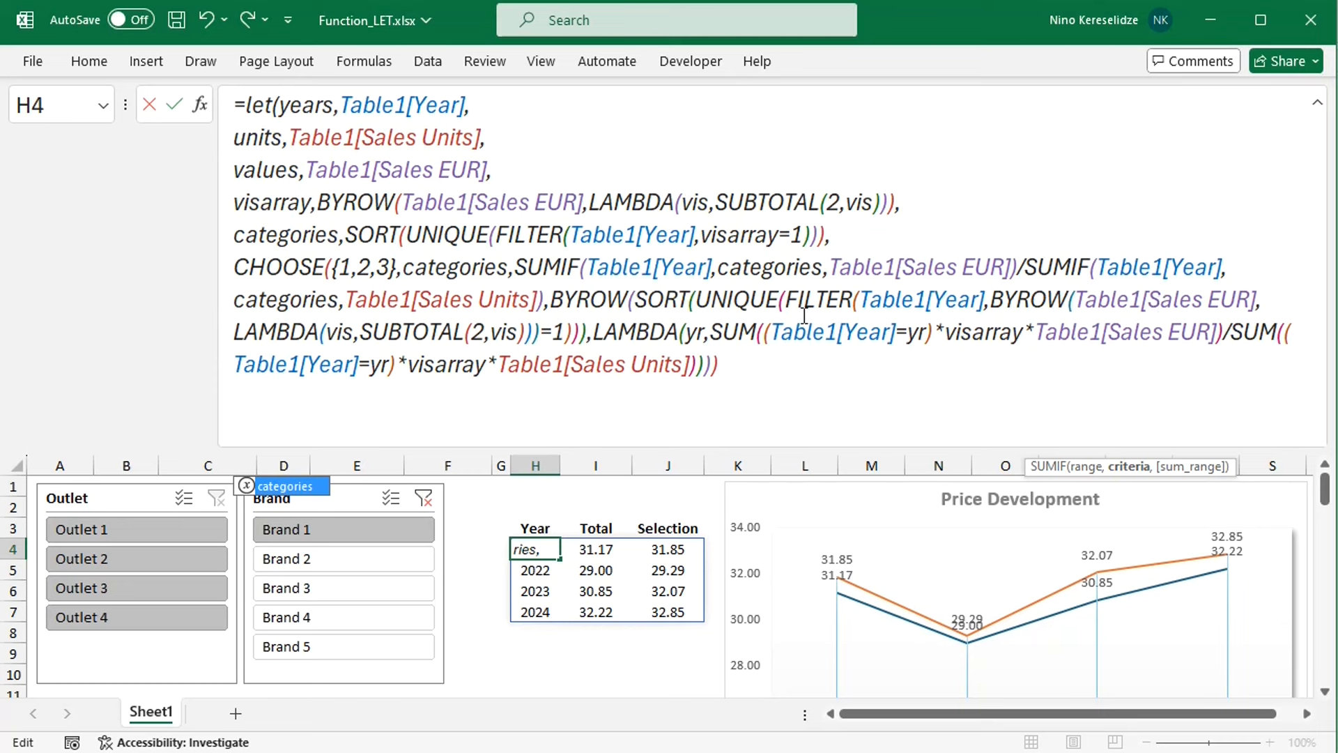
drag(634, 307, 589, 333)
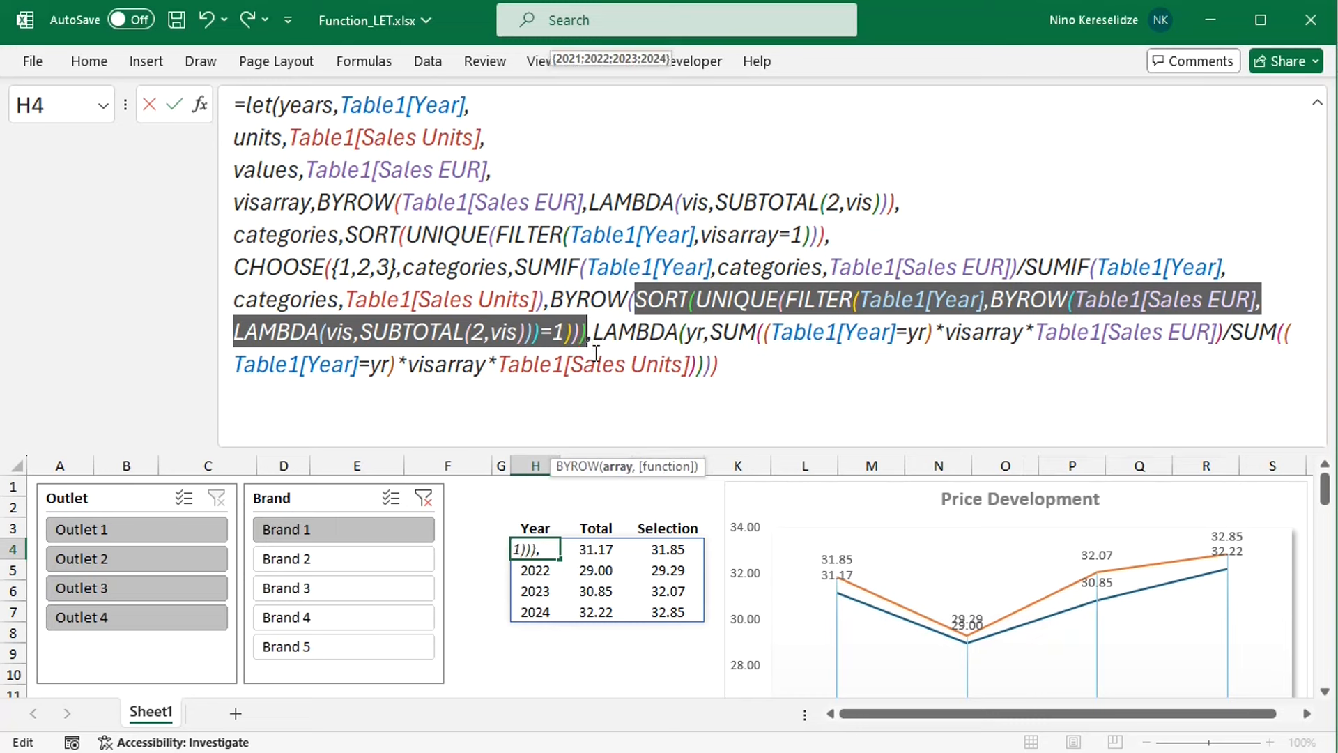
text(categories,LAMBDA(yr,SUM)
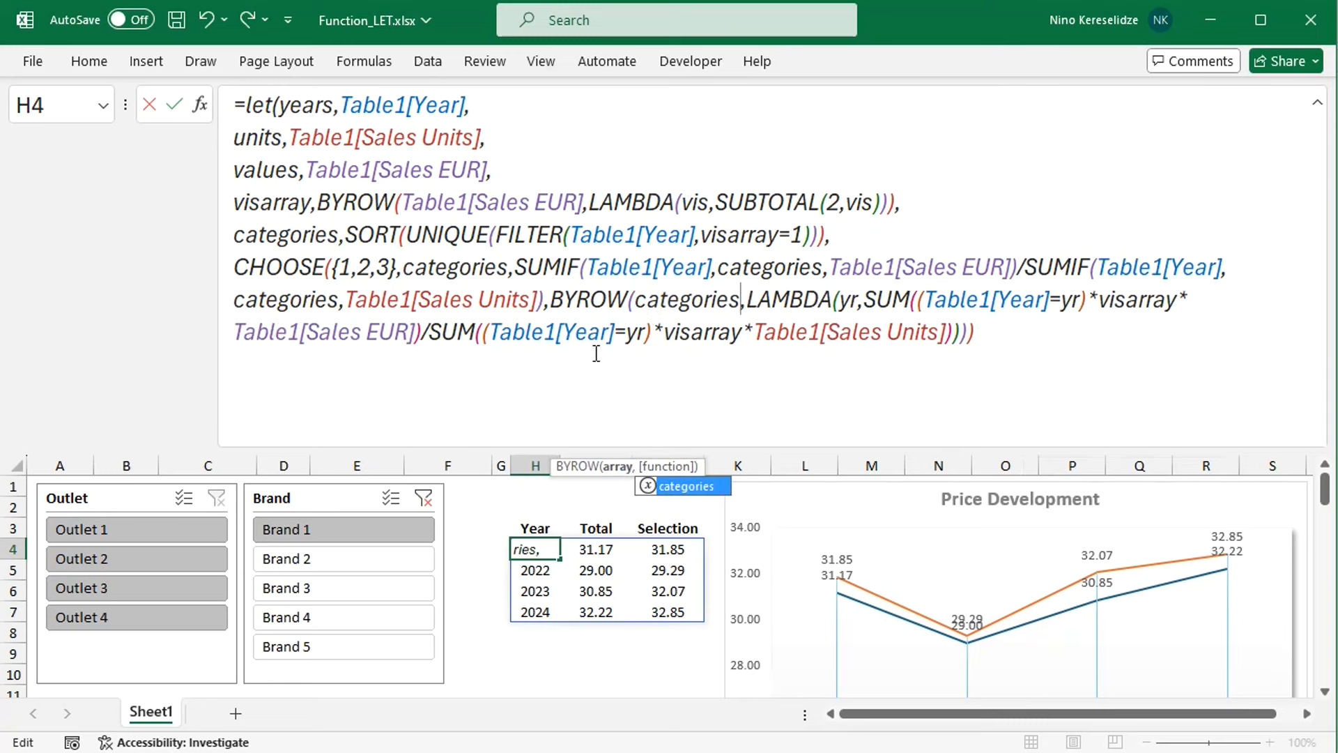
key(Return)
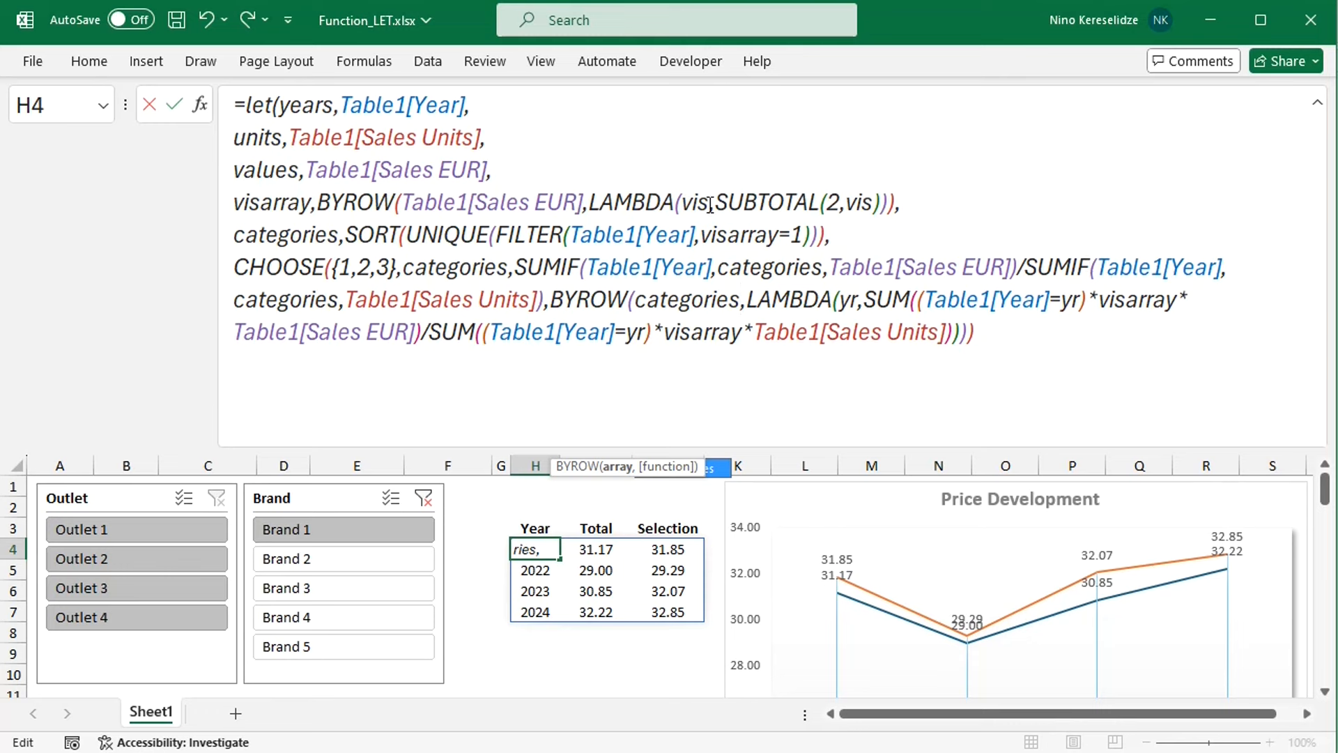
- Replace Table1[Sales EUR] inside the visarray definition's BYROW with the name values
click(590, 209)
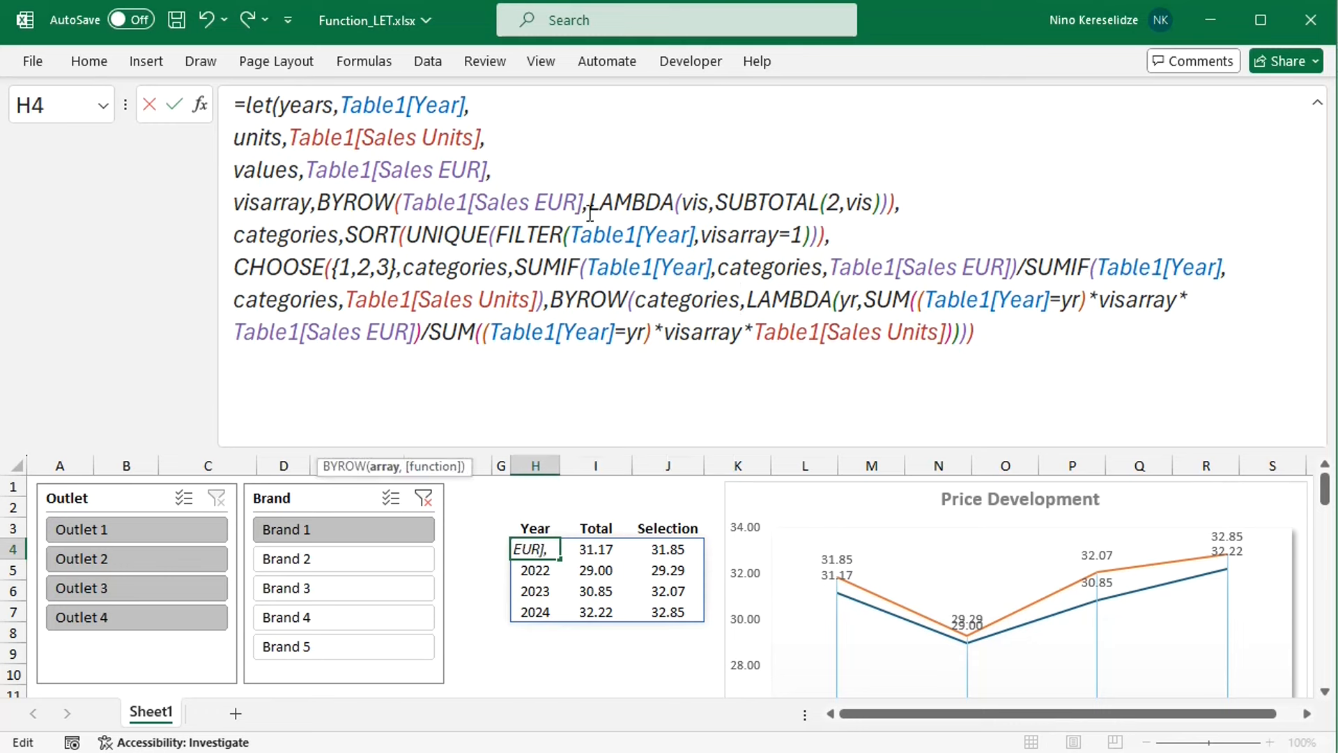
key(BackSpace)
key(BackSpace)
key(BackSpace)
key(BackSpace)
key(BackSpace)
key(BackSpace)
key(BackSpace)
key(BackSpace)
key(BackSpace)
key(BackSpace)
key(BackSpace)
key(BackSpace)
key(BackSpace)
key(BackSpace)
key(BackSpace)
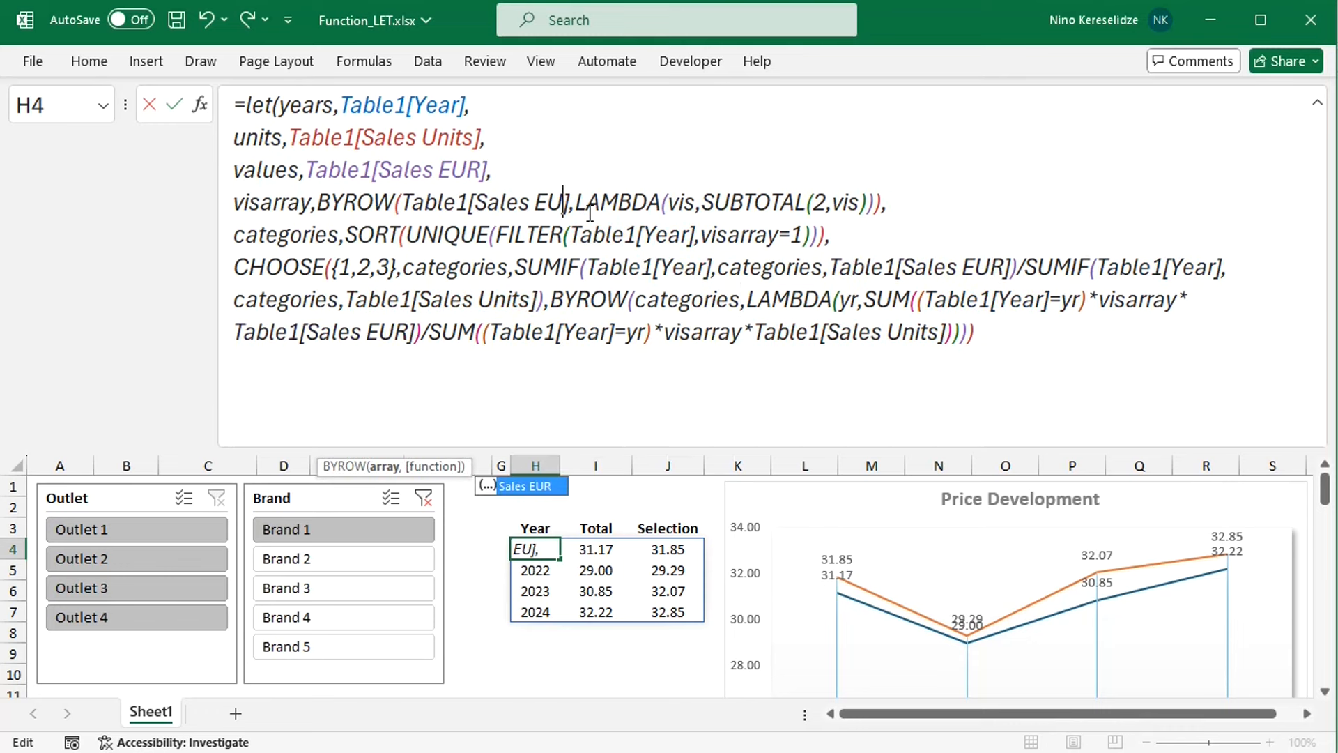
key(BackSpace)
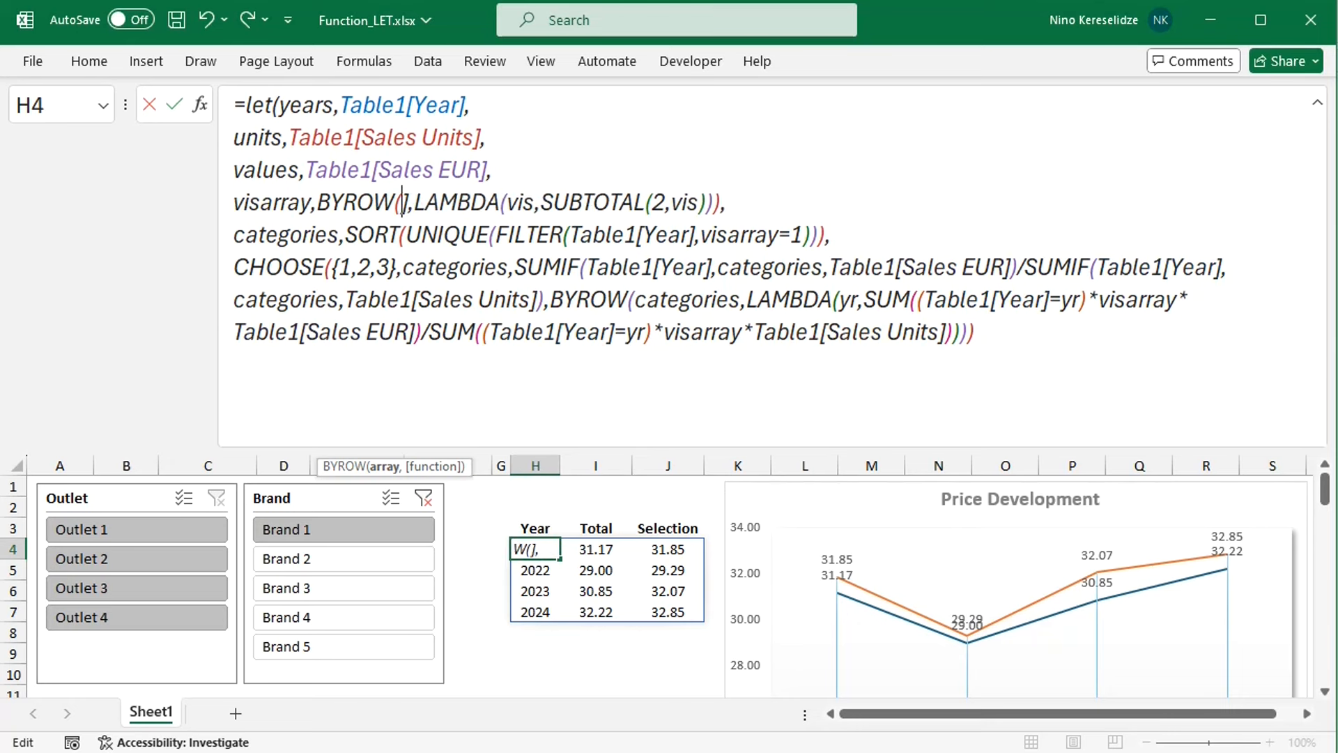
text(values)
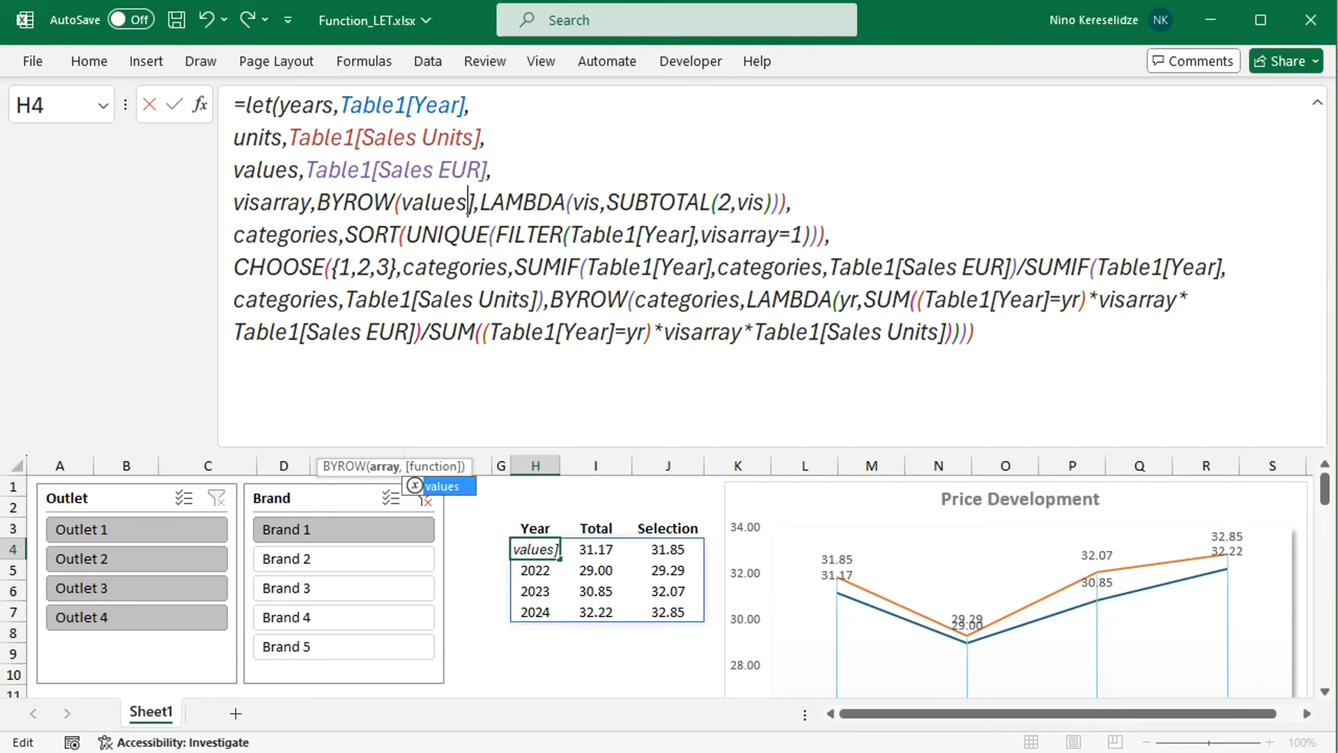
key(Delete)
- Replace the Table1 references in the categories FILTER and in both SUMIF functions with the names years, values and units
drag(700, 242, 1278, 273)
text(years)
text(years)
text(values)
text(years)
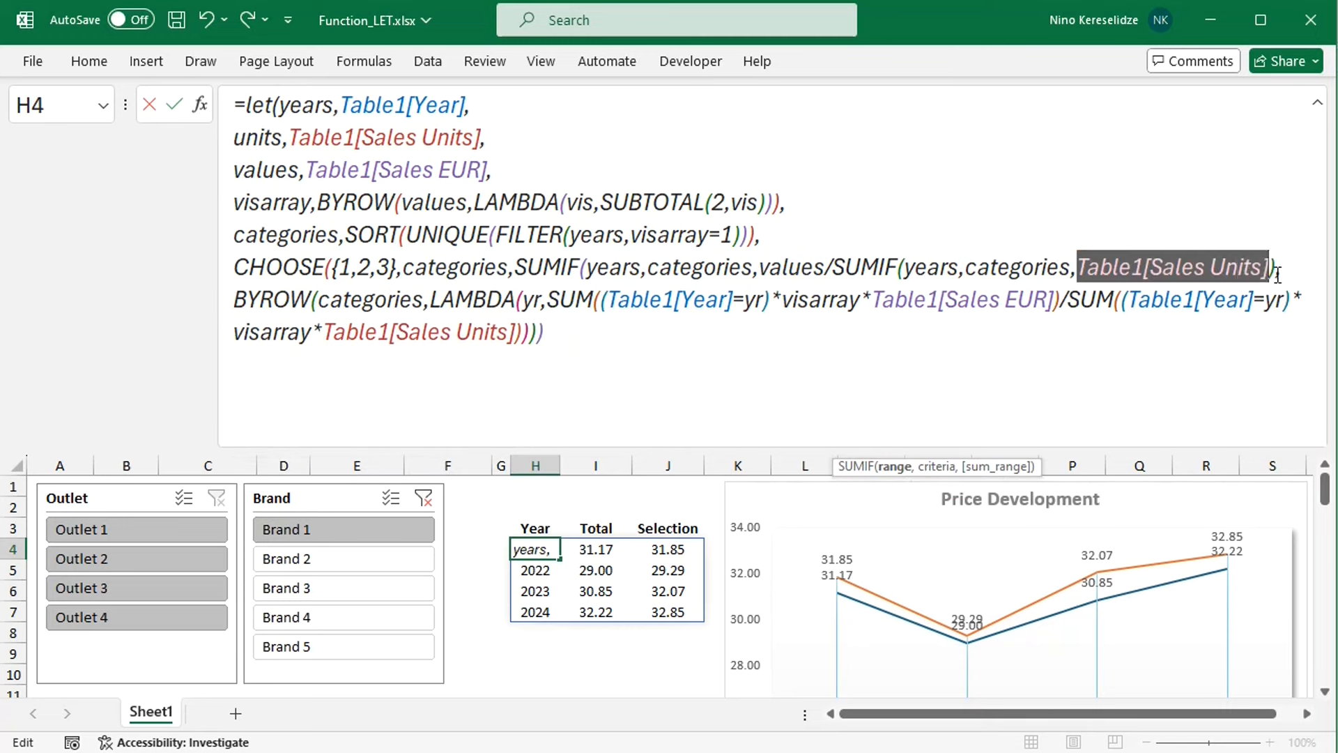
text(units)
- Replace Table1[Year] and Table1[Sales EUR] in the numerator SUM of the yr LAMBDA with years and values
drag(649, 301, 535, 309)
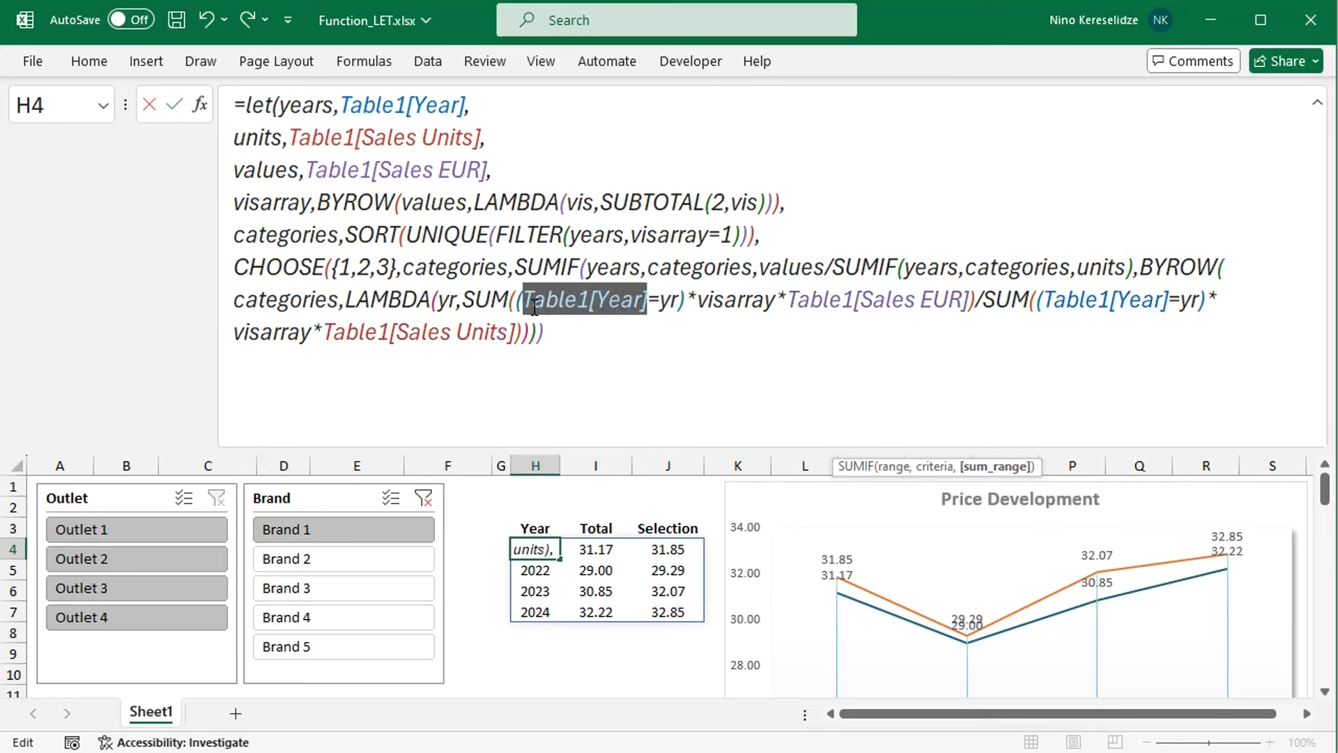
text(years)
drag(720, 301, 909, 309)
text(values)/)
- Replace Table1[Year] and Table1[Sales Units] in the denominator SUM of the yr LAMBDA with years and units
click(981, 303)
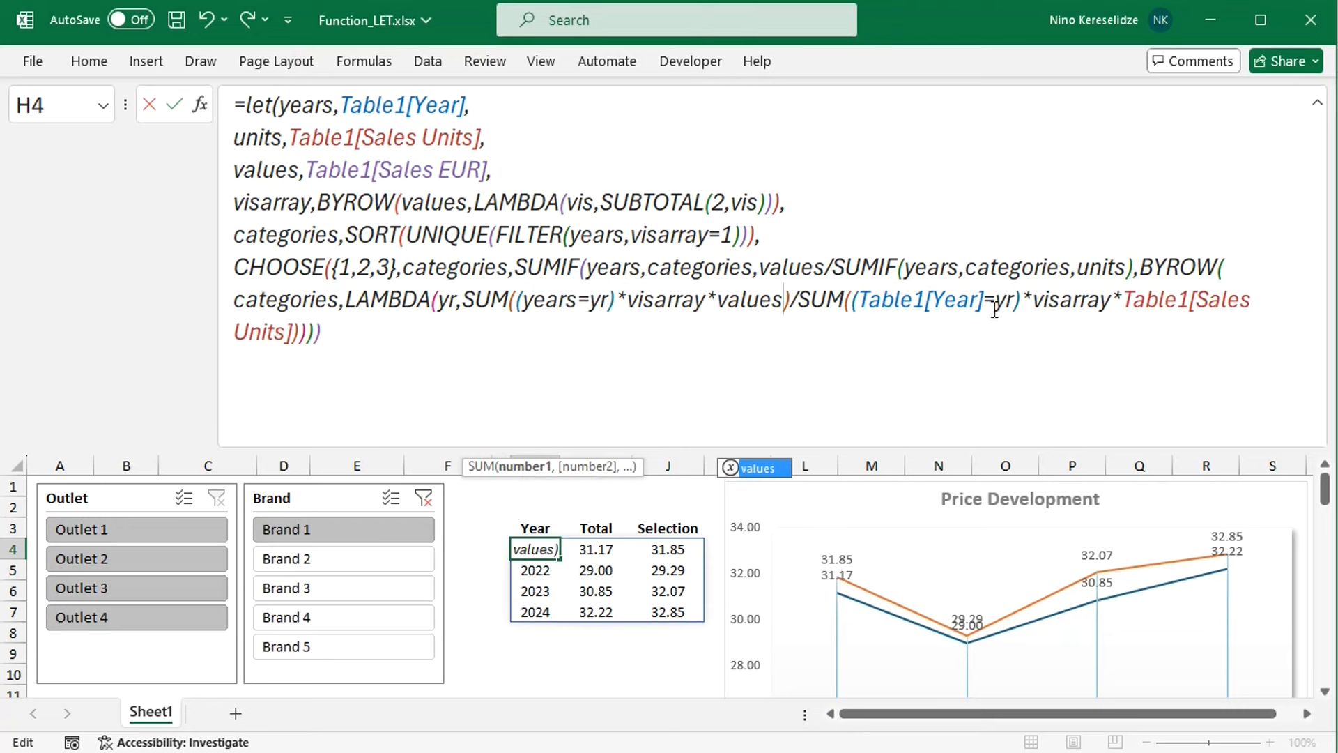
key(BackSpace)
key(BackSpace)
key(BackSpace)
key(BackSpace)
key(BackSpace)
key(BackSpace)
key(BackSpace)
key(BackSpace)
key(BackSpace)
key(BackSpace)
key(BackSpace)
key(BackSpace)
text(years)
drag(1052, 301, 1246, 312)
key(BackSpace)
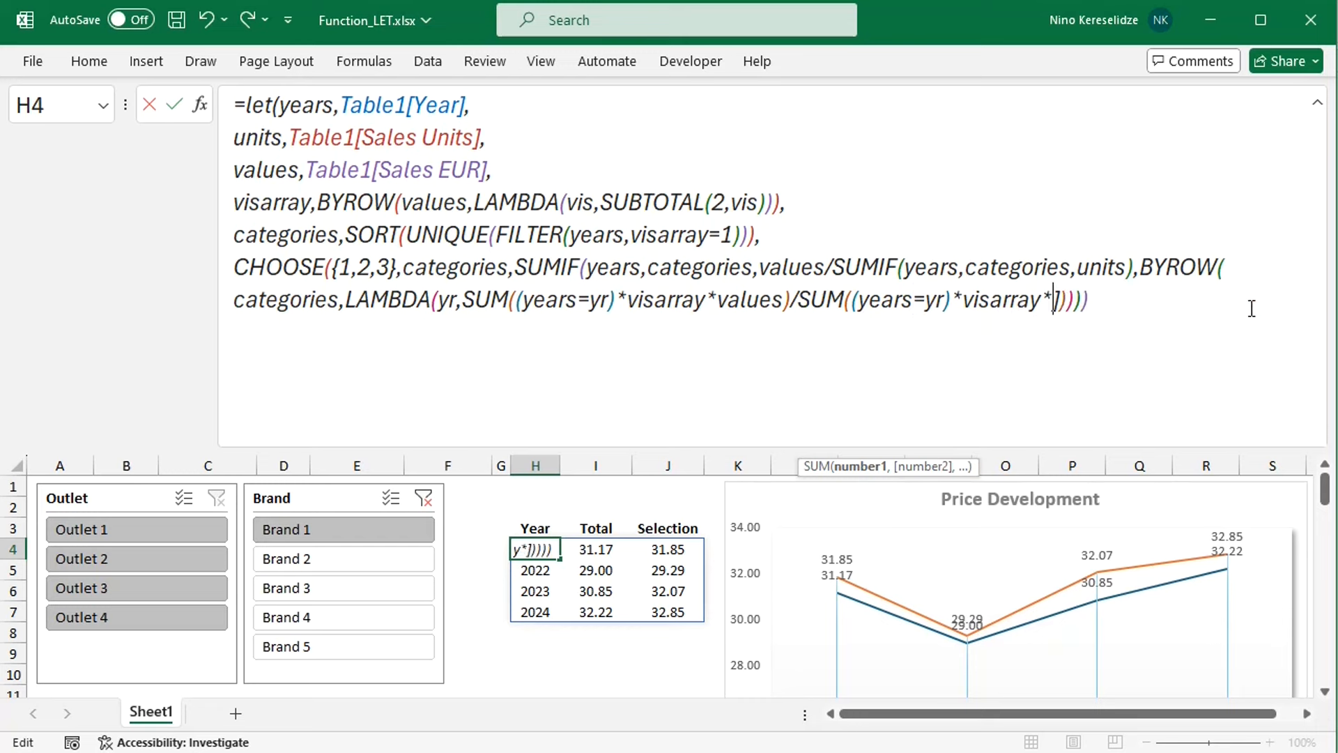
key(Delete)
text(units)
- Add the closing parenthesis of LET at the formula's end and the missing one after values in the first SUMIF
click(1145, 307)
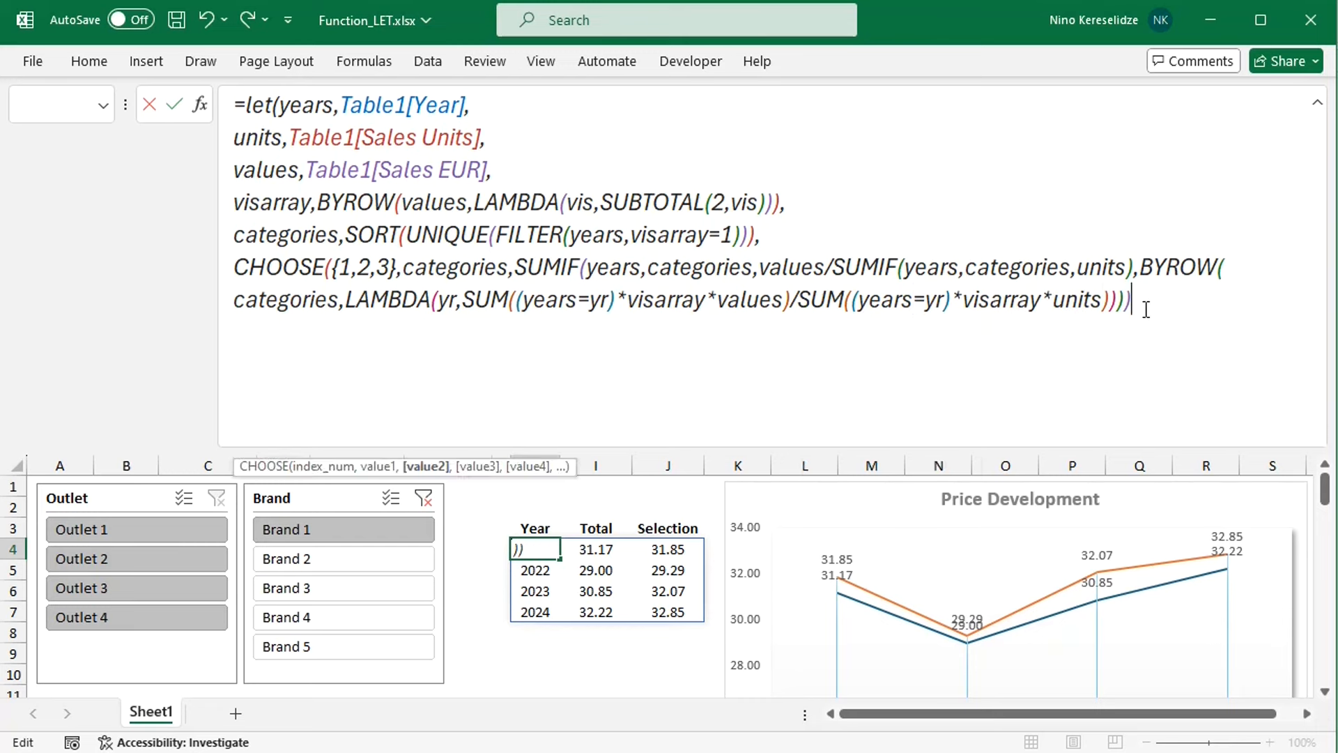
text())
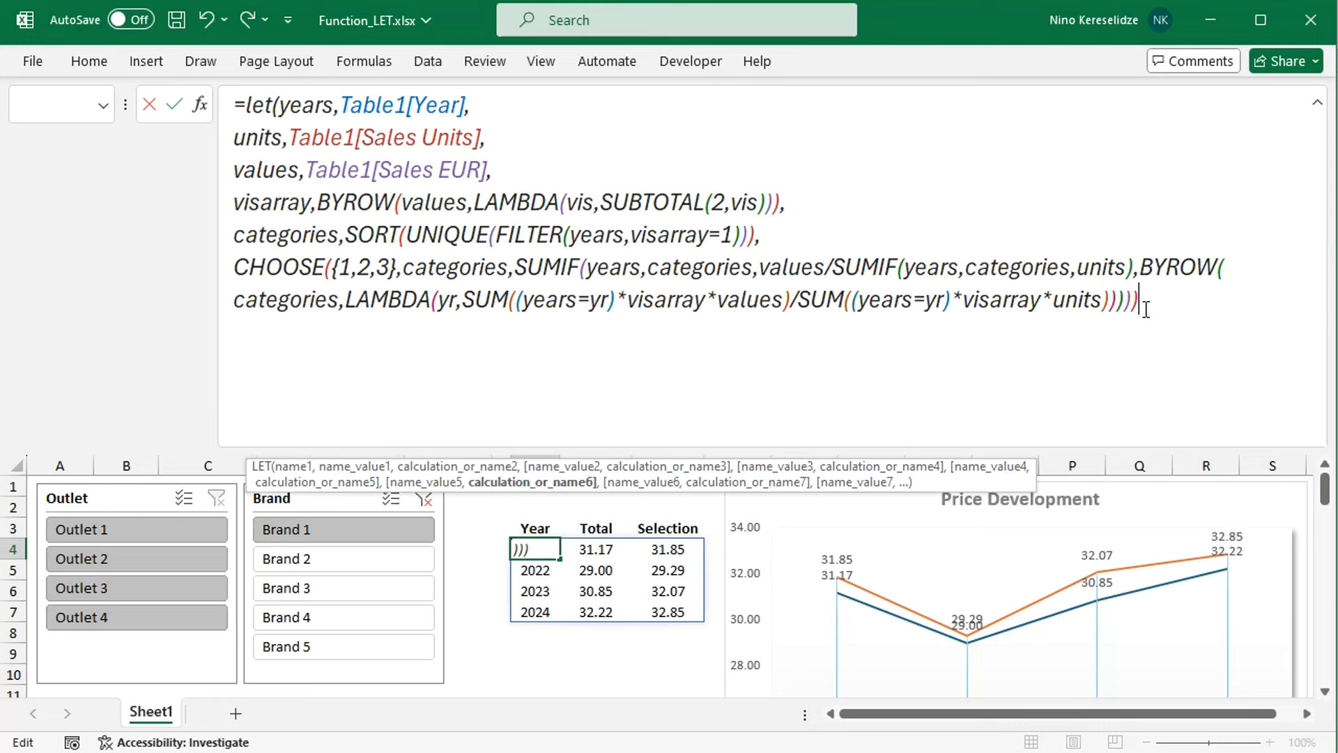
click(828, 271)
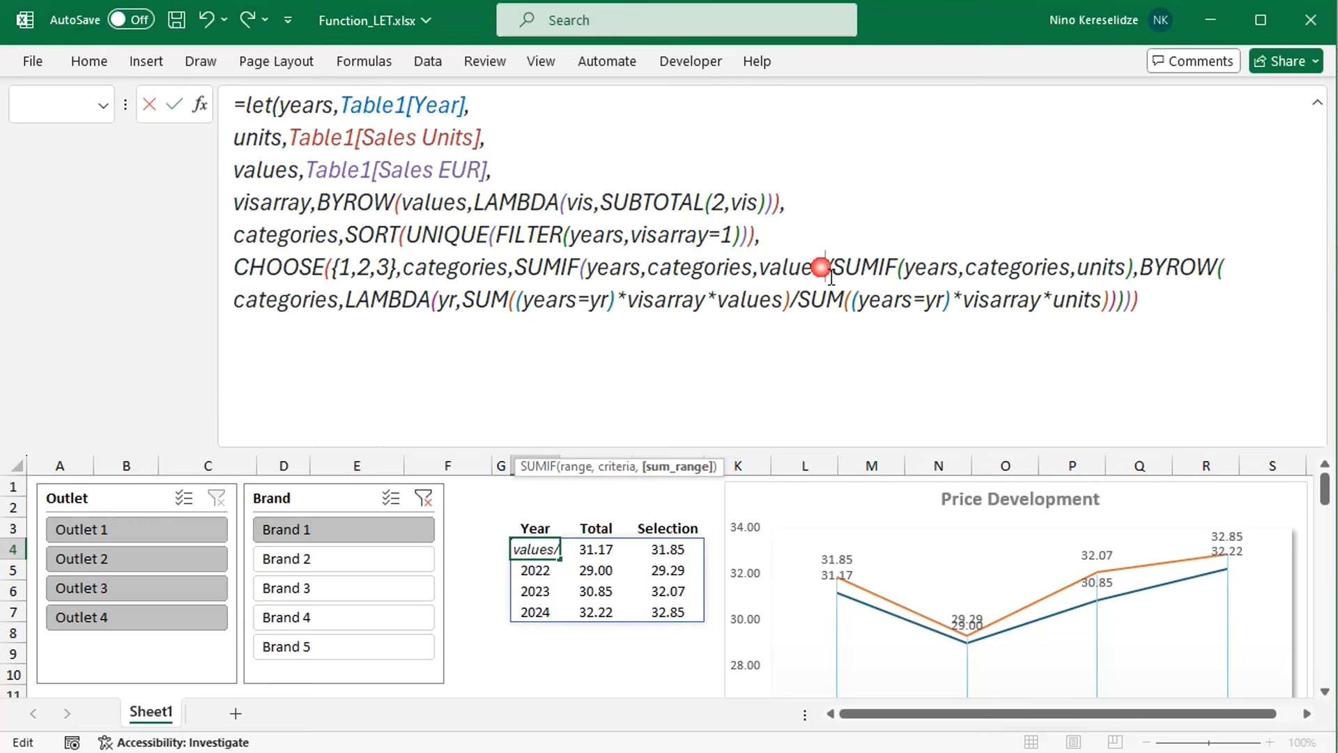
text())
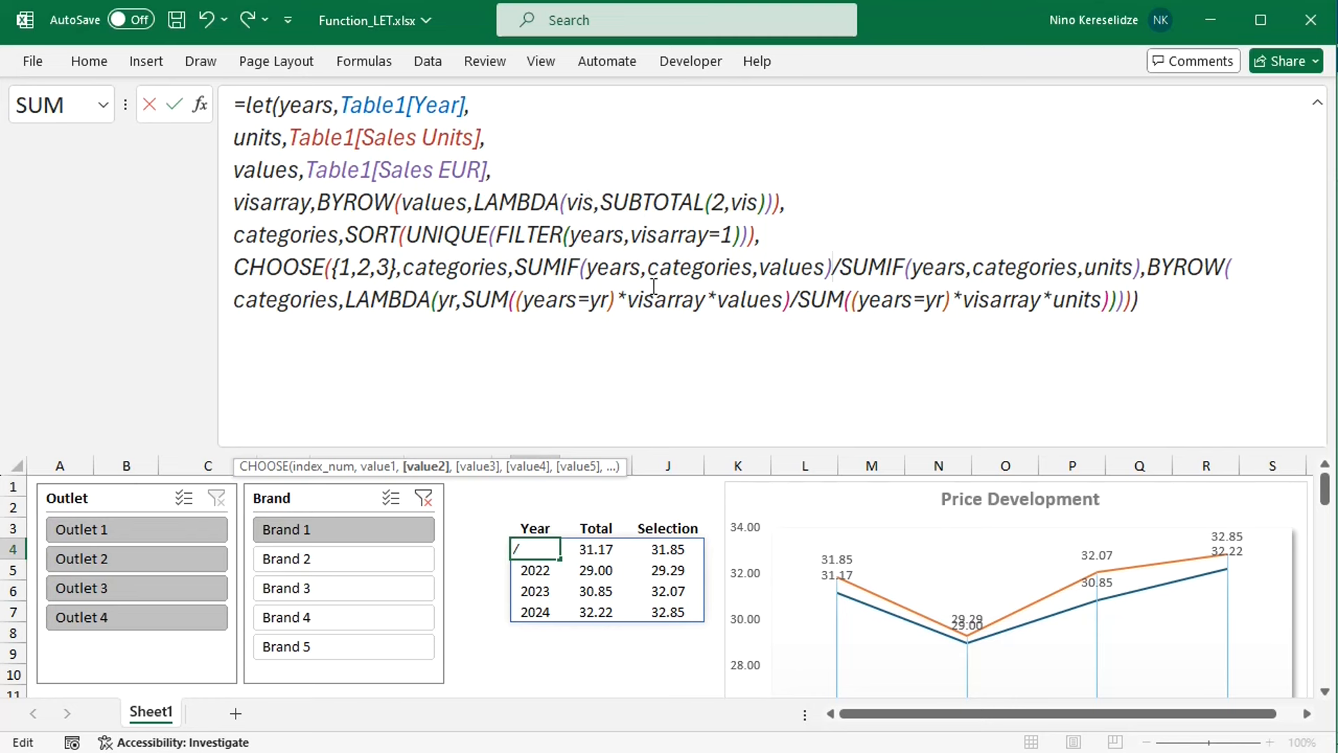
- Rename the vis parameter to values in the visarray LAMBDA and in its SUBTOTAL argument
click(599, 208)
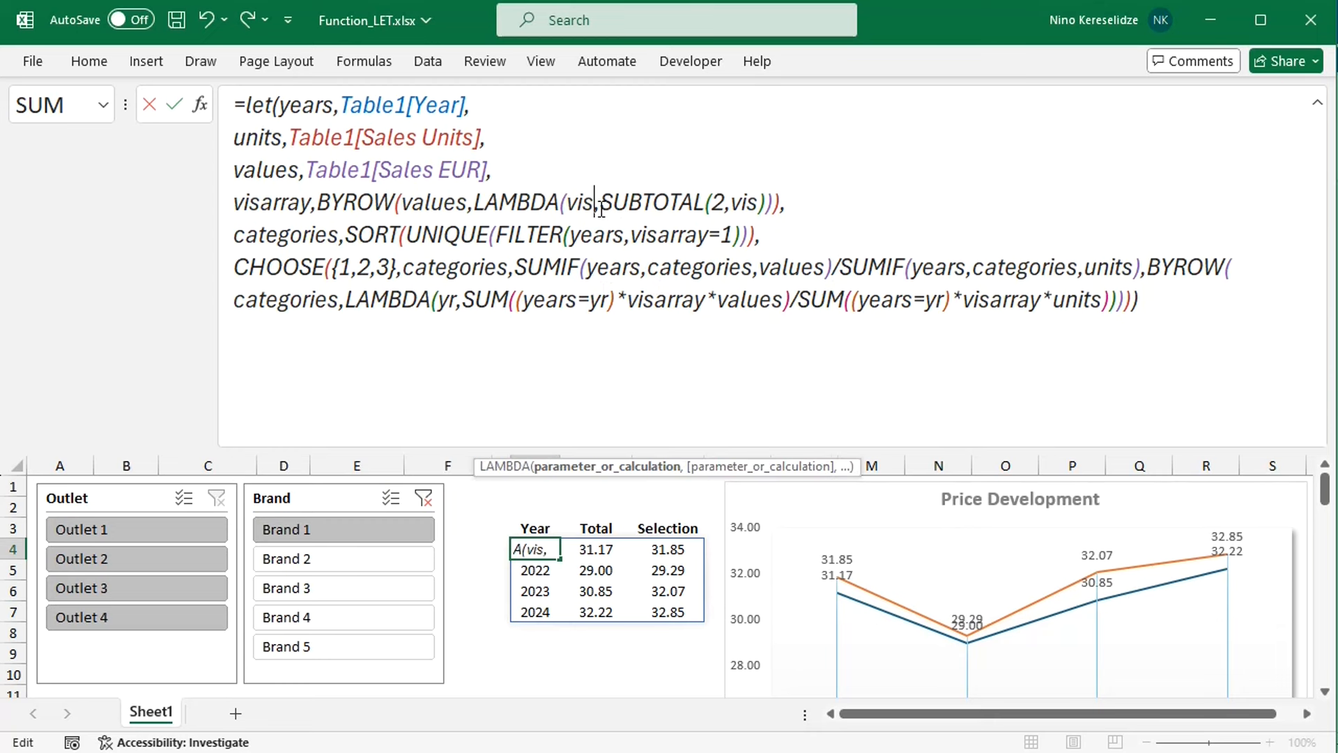
key(BackSpace)
key(BackSpace)
text(alues)
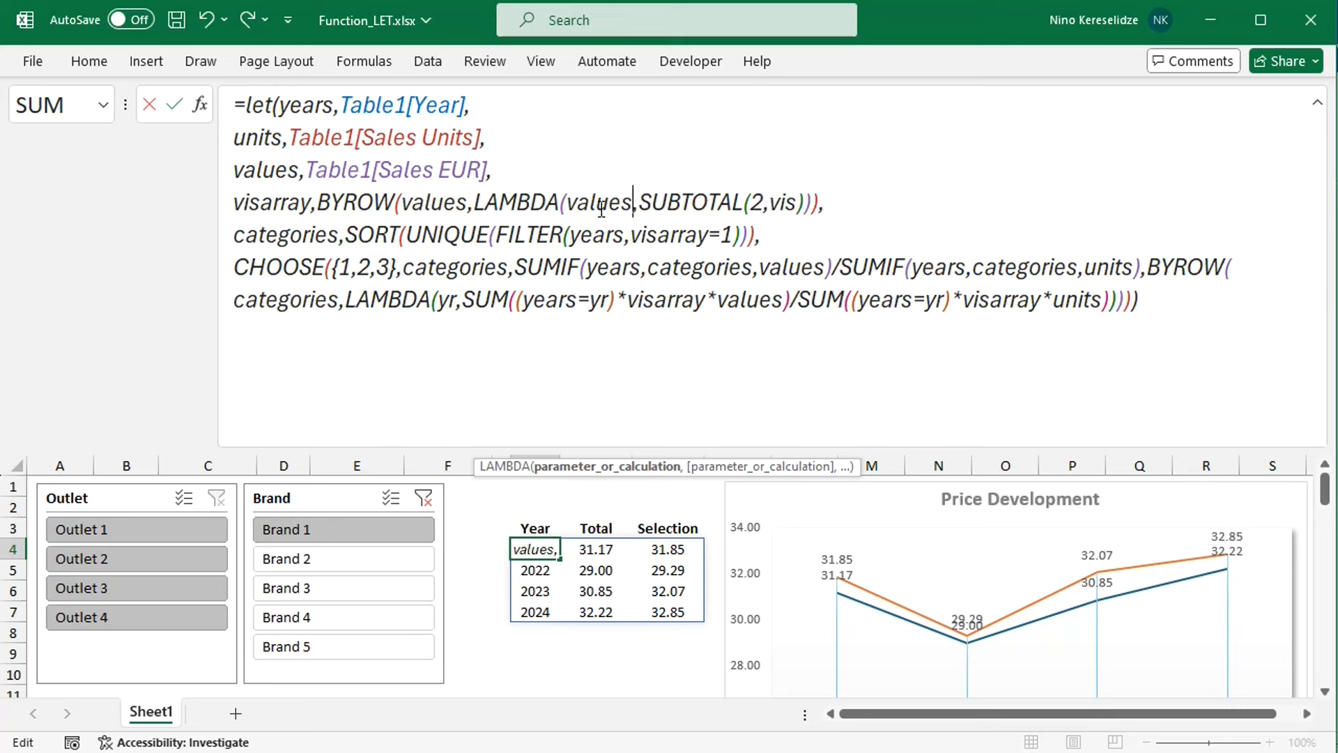
click(796, 208)
key(BackSpace)
key(BackSpace)
text(alues)
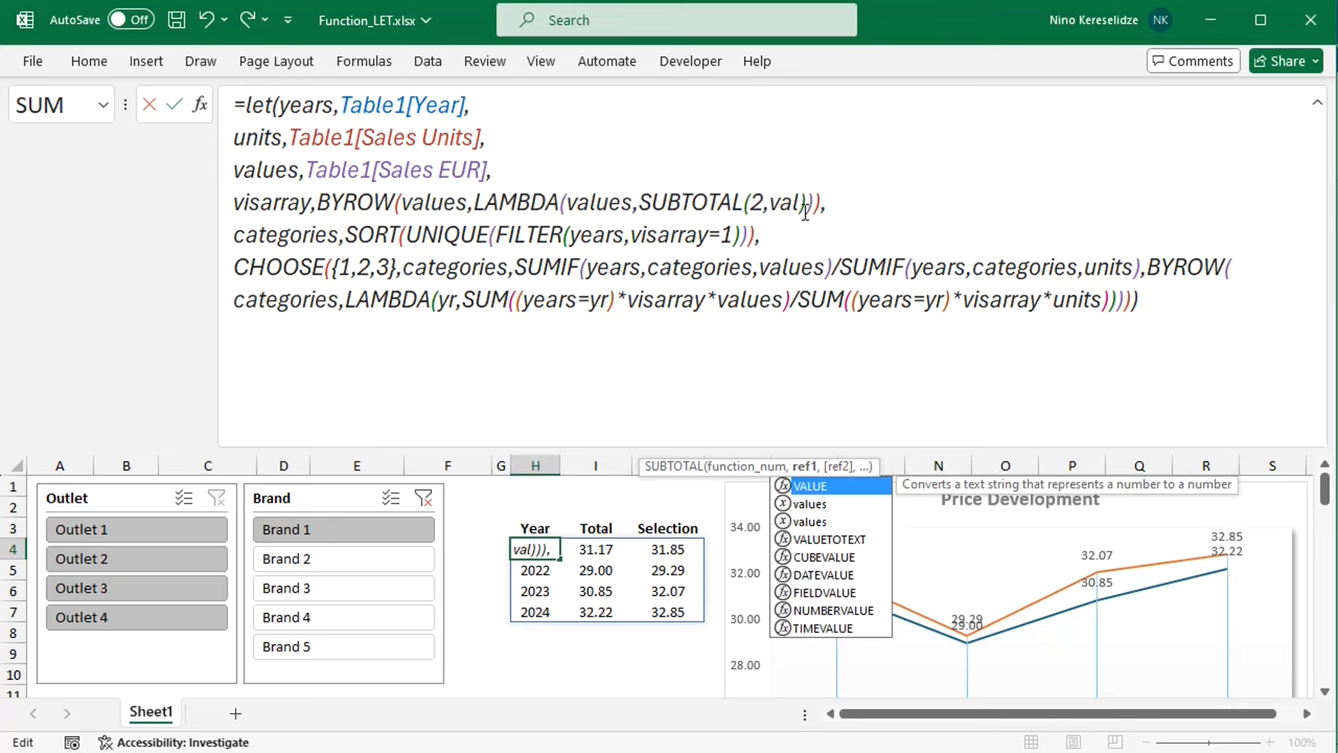
- Rename the yr parameter to categories in the second LAMBDA and in the year conditions of both SUM functions
click(463, 307)
key(BackSpace)
key(BackSpace)
text(categories)
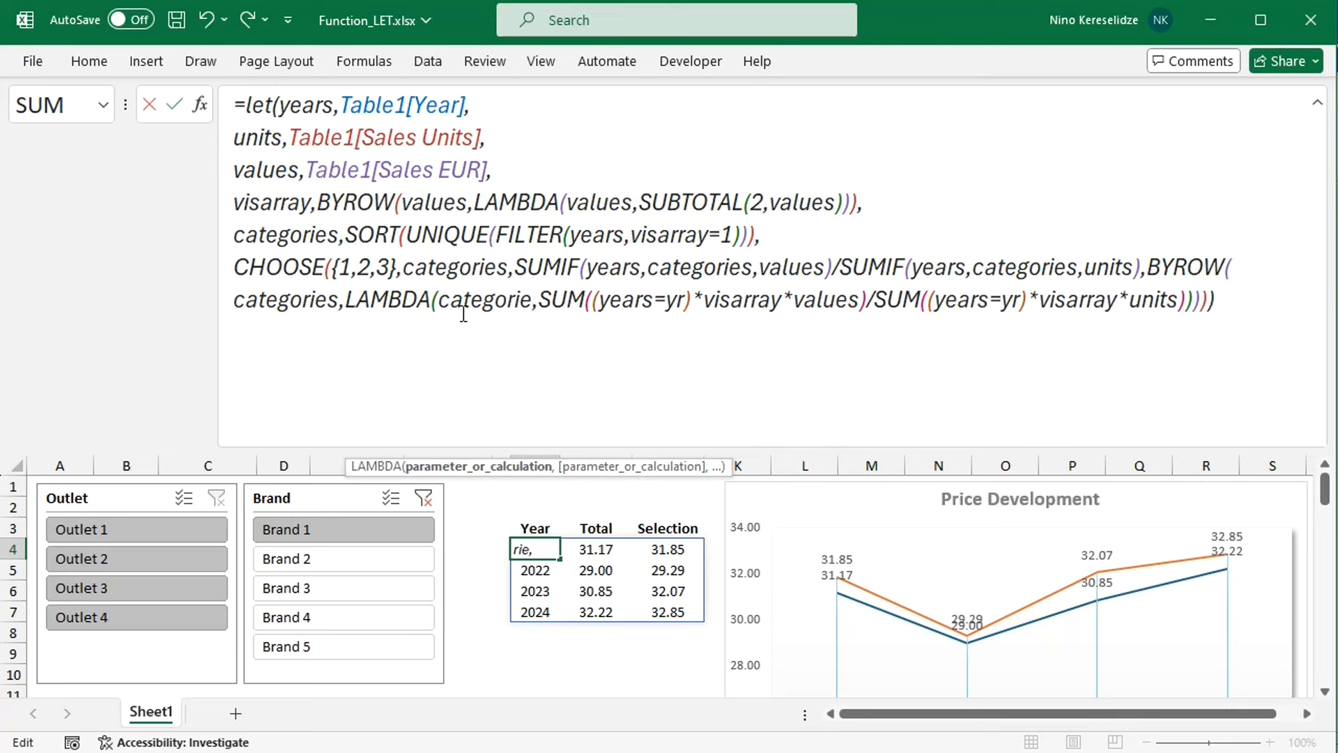
click(700, 307)
key(BackSpace)
key(BackSpace)
text(categories)
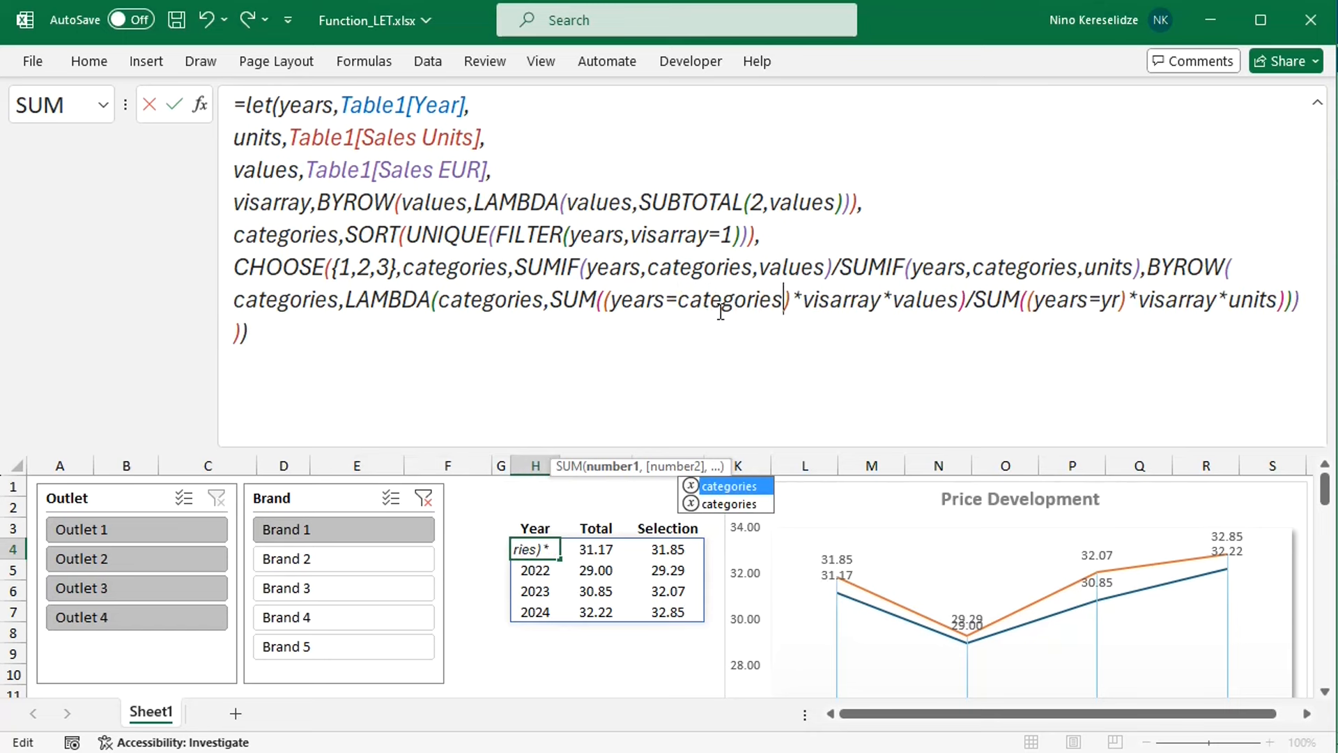
click(1127, 312)
key(BackSpace)
key(BackSpace)
text(categories)
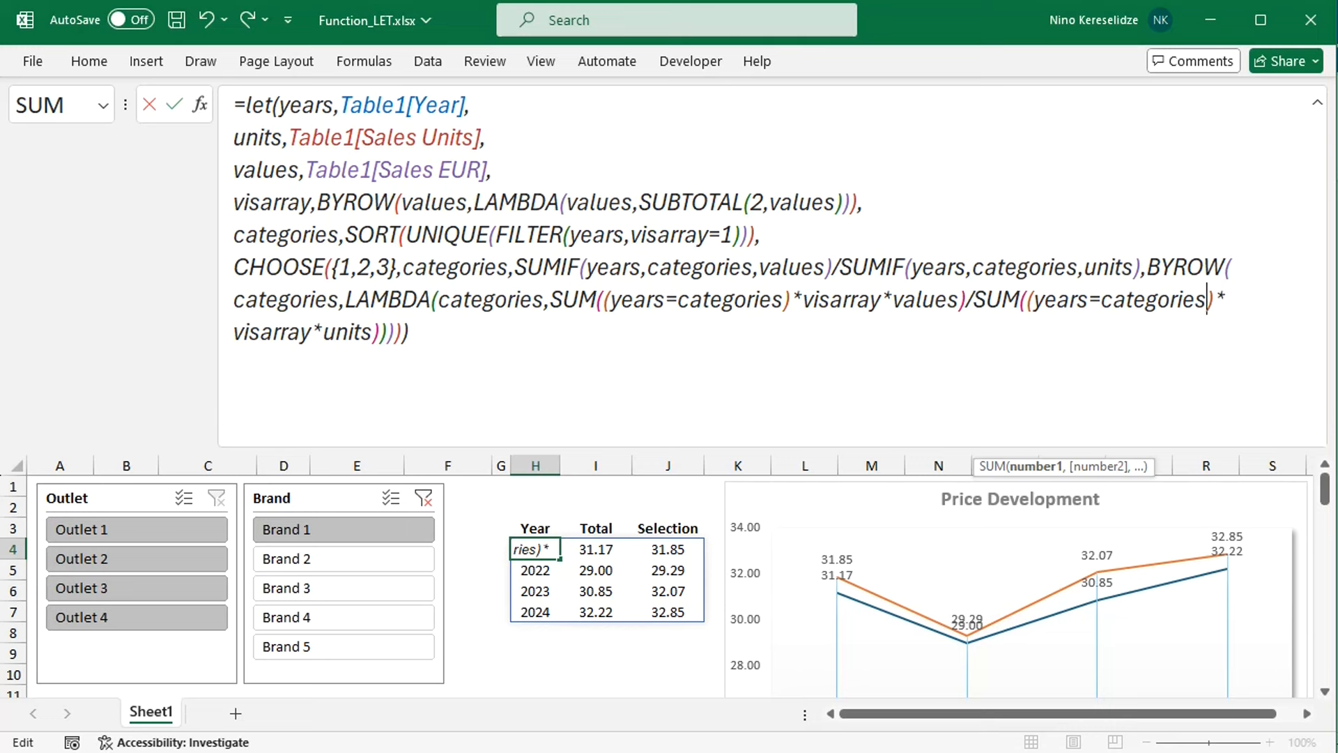
- Copy the SUMIF/SUMIF quotient from CHOOSE and replace it there with the name total_avg_price
drag(516, 268, 1151, 276)
key(ctrl+c)
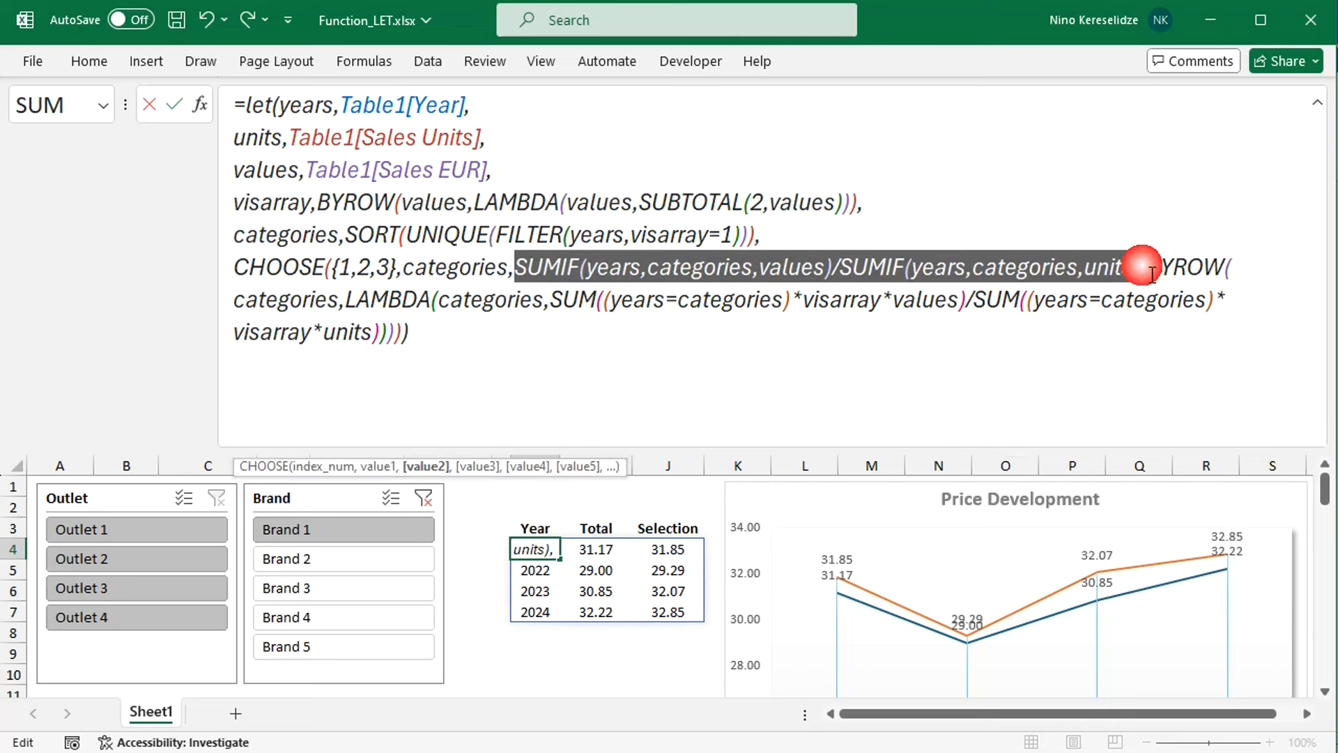
key(BackSpace)
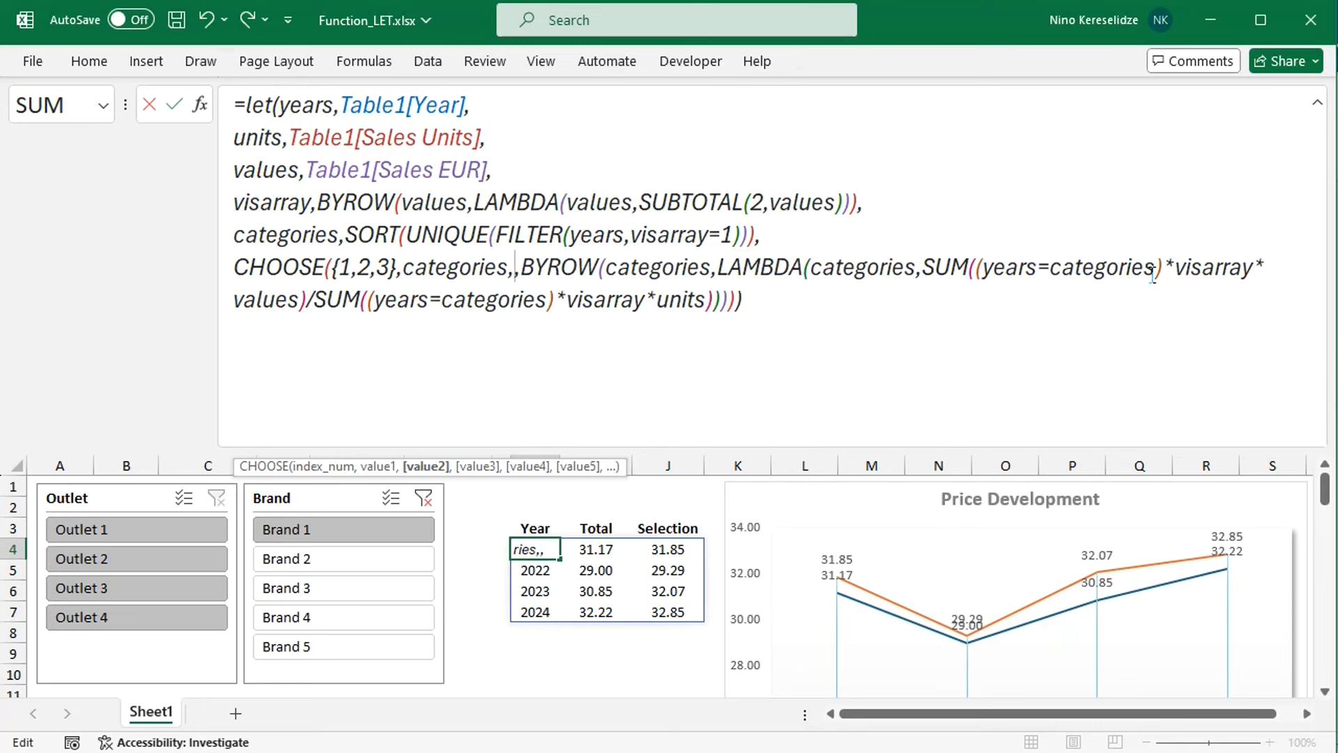
text(total_)
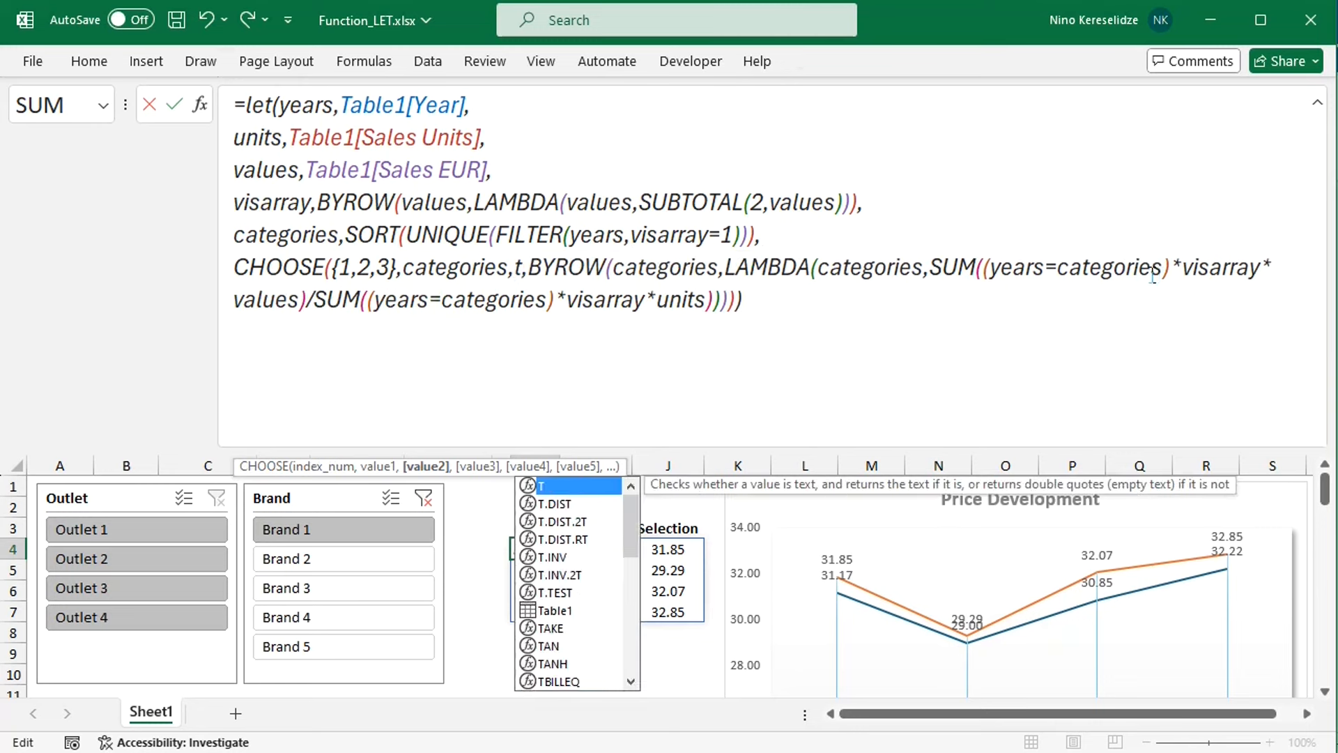
text(avg_pric)
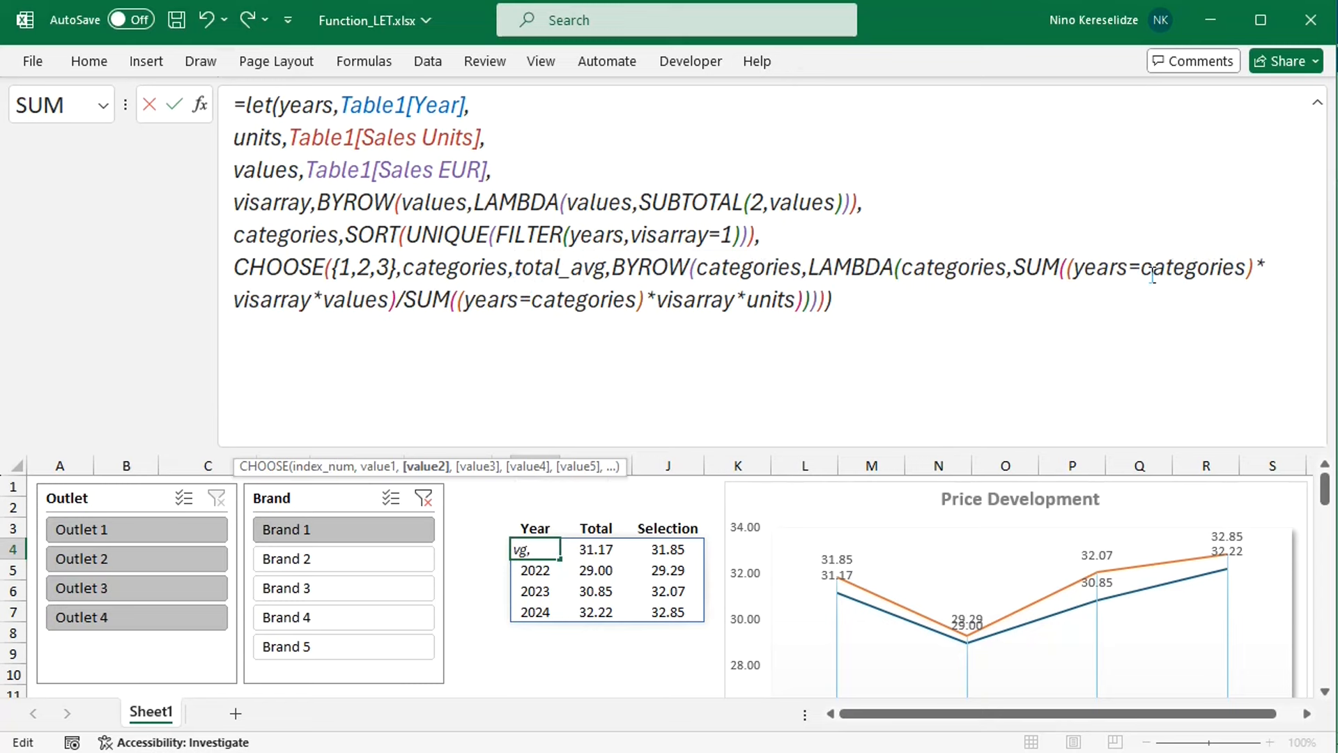
text(e)
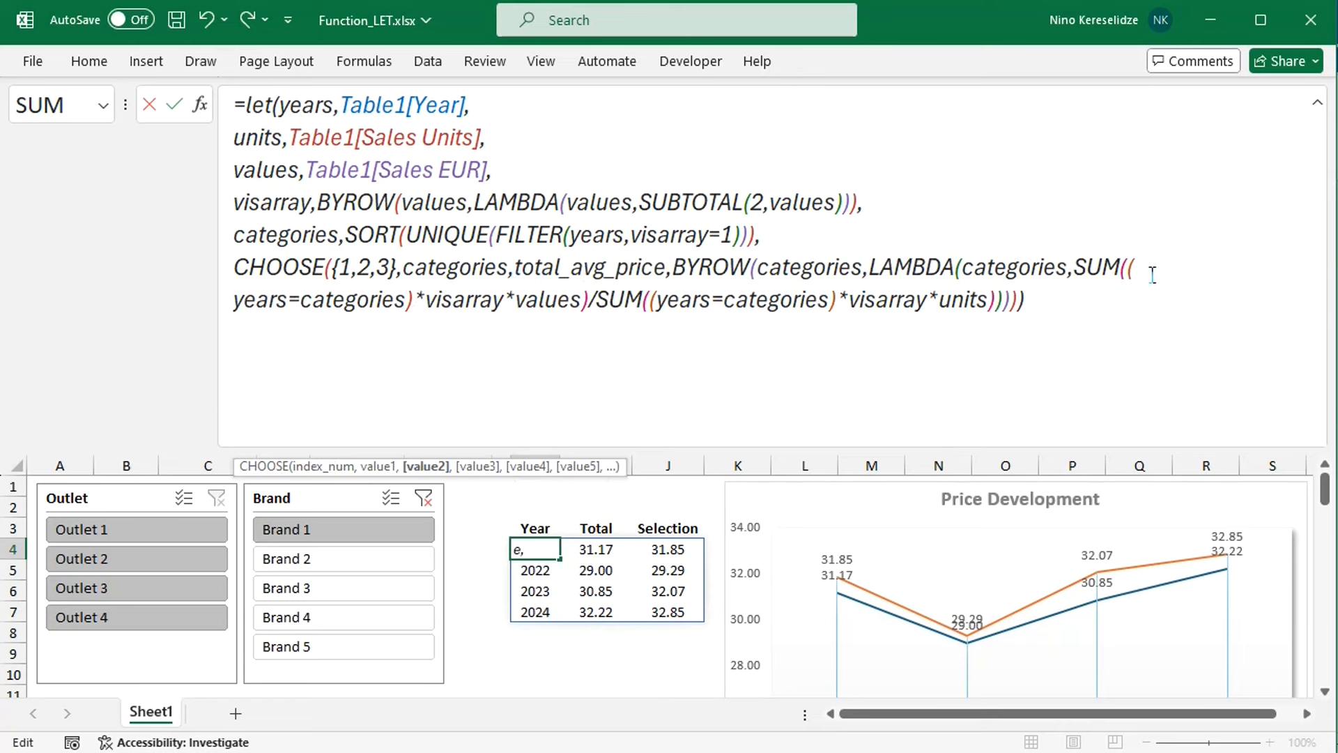
- Define total_avg_price on a new line after categories as SUMIF(years,categories,values)/SUMIF(years,categories,units)
click(858, 249)
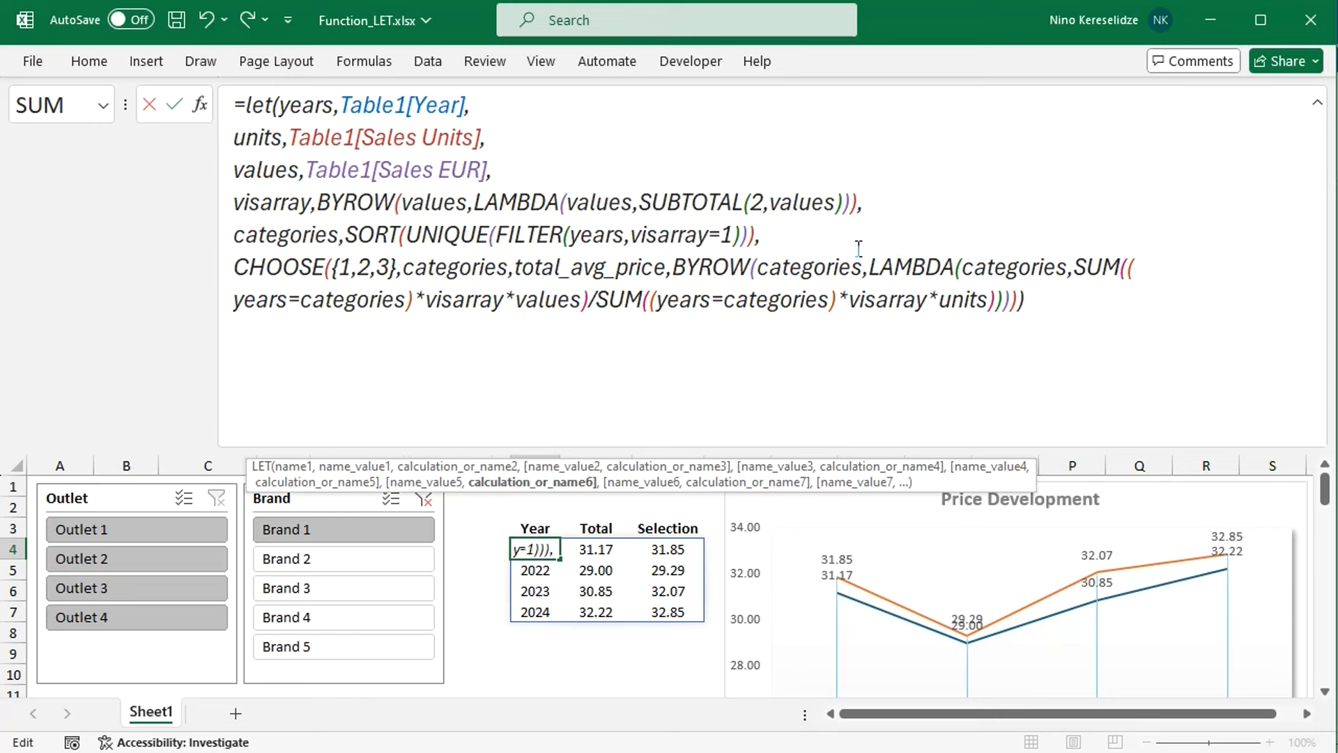
key(alt+Return)
text(total)
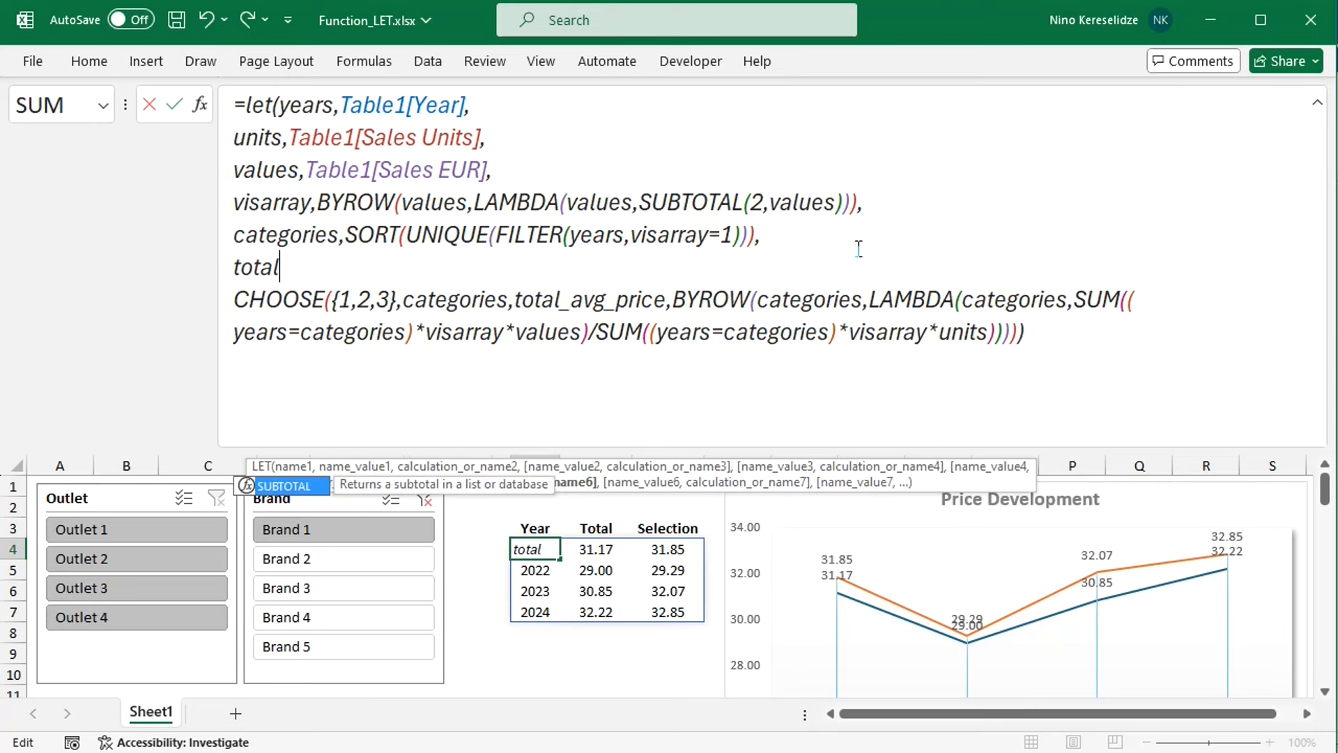
text(_avg_p)
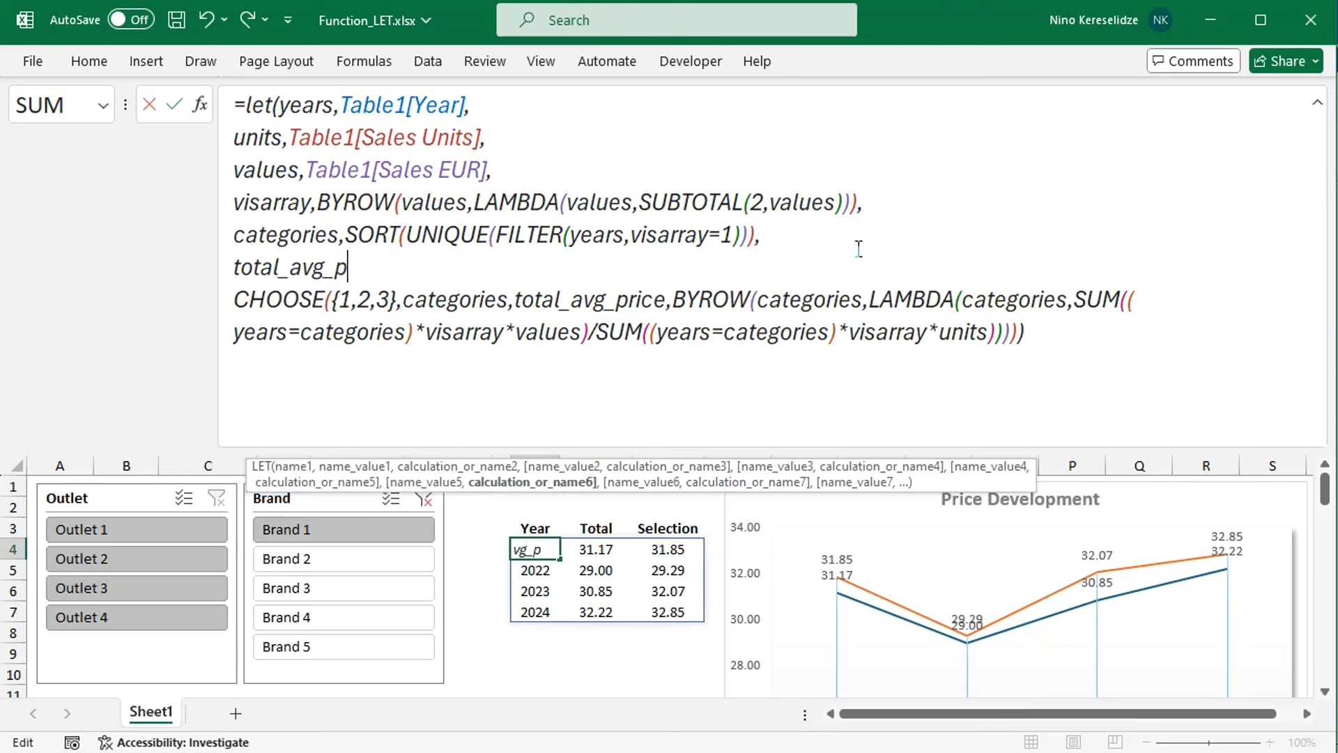
text(rice,)
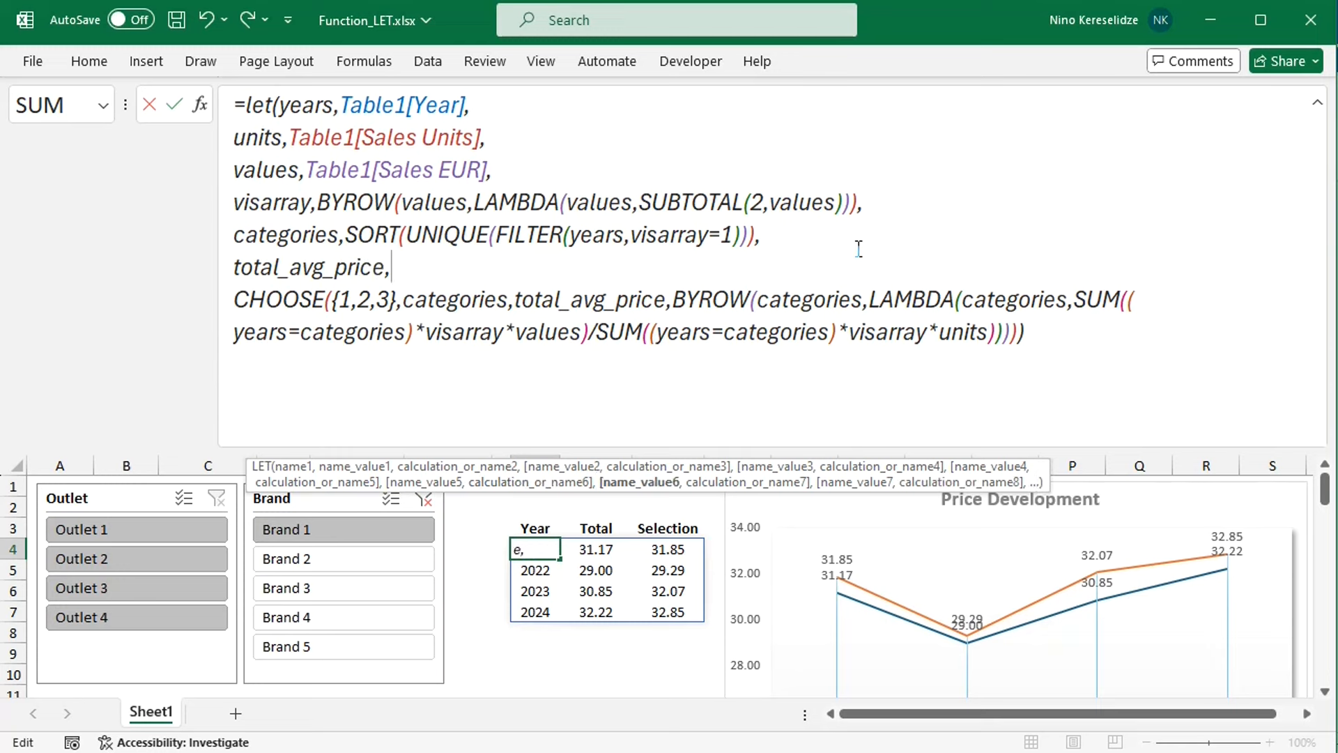
key(ctrl+v)
text(,)
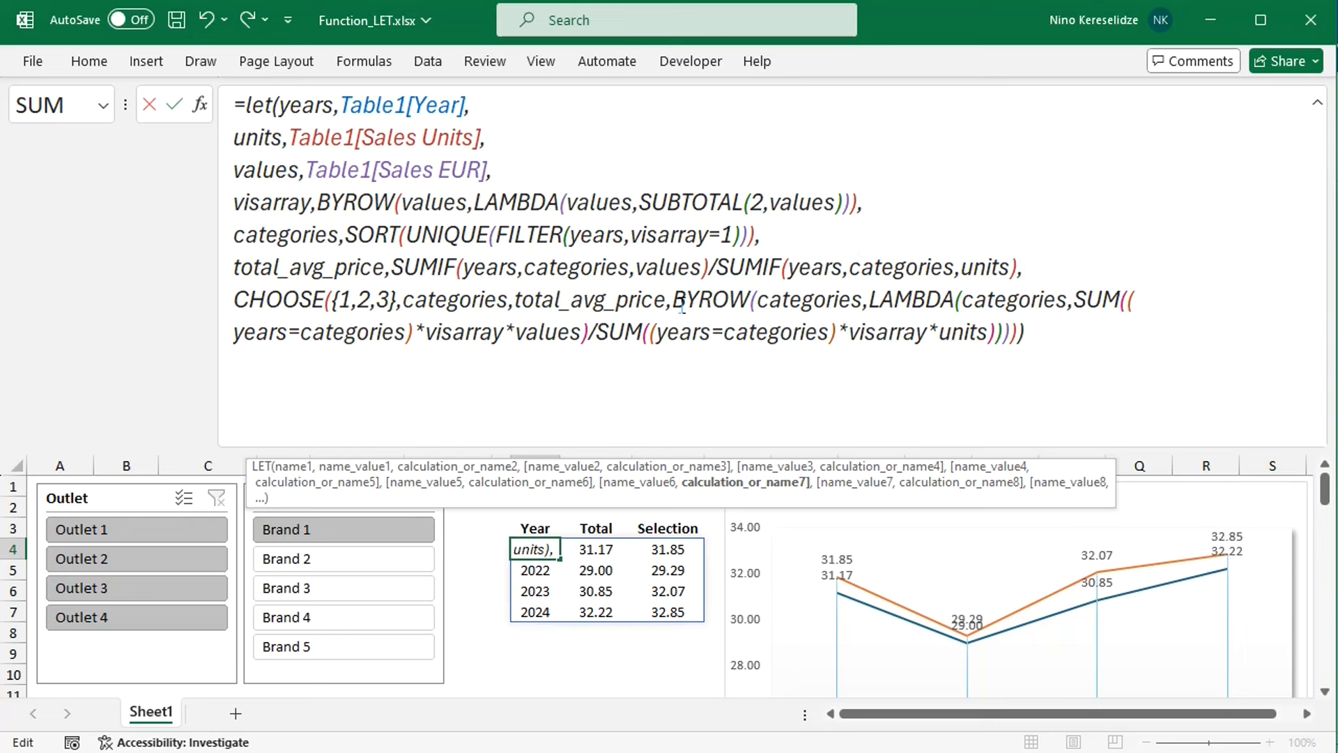
- Replace the BYROW expression in the last argument of CHOOSE with the name selection_avg_price
drag(682, 306, 1021, 348)
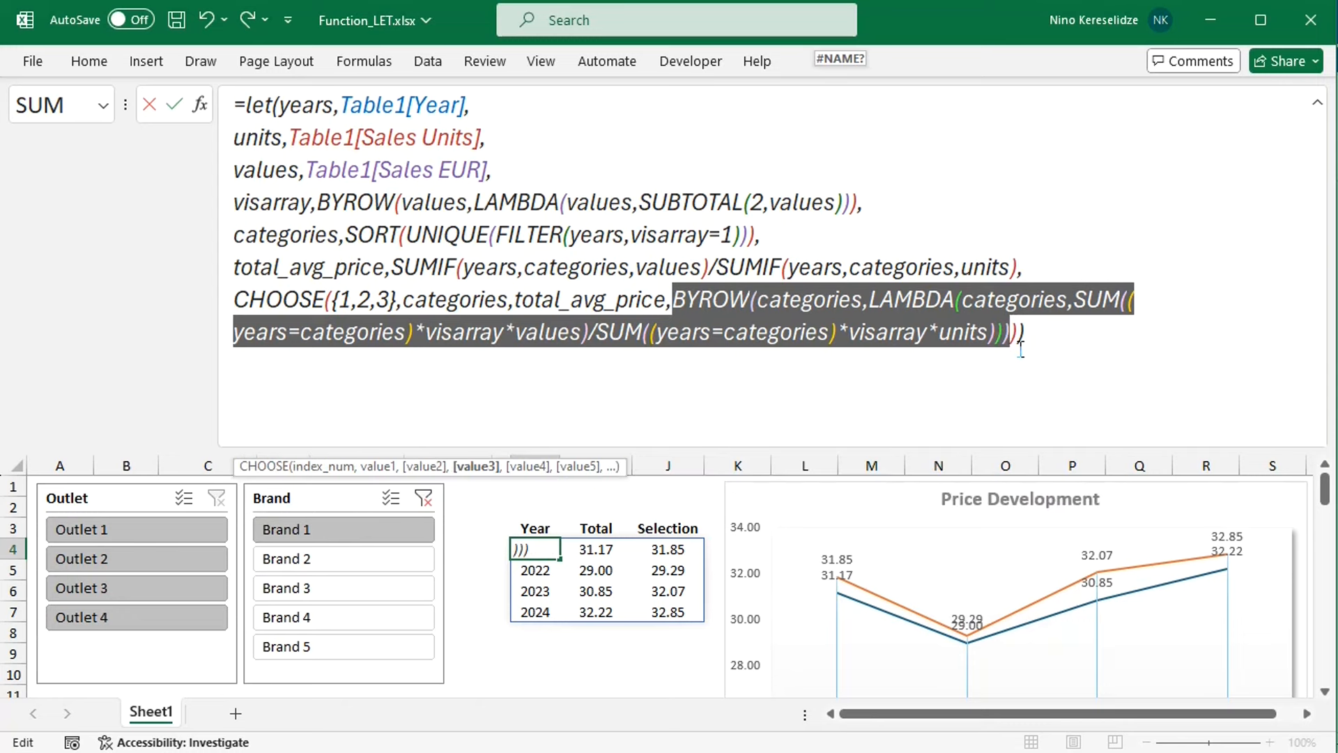
key(BackSpace)
text(selection)
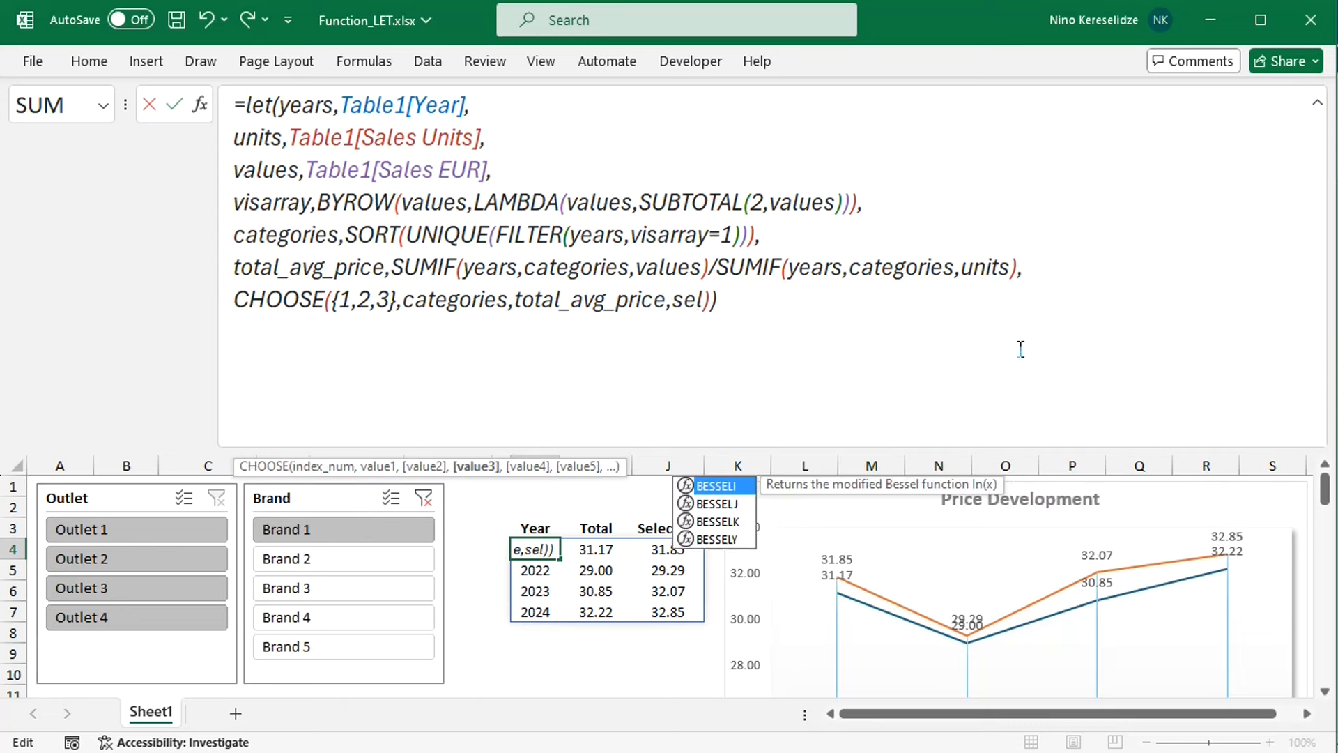
text(_a)
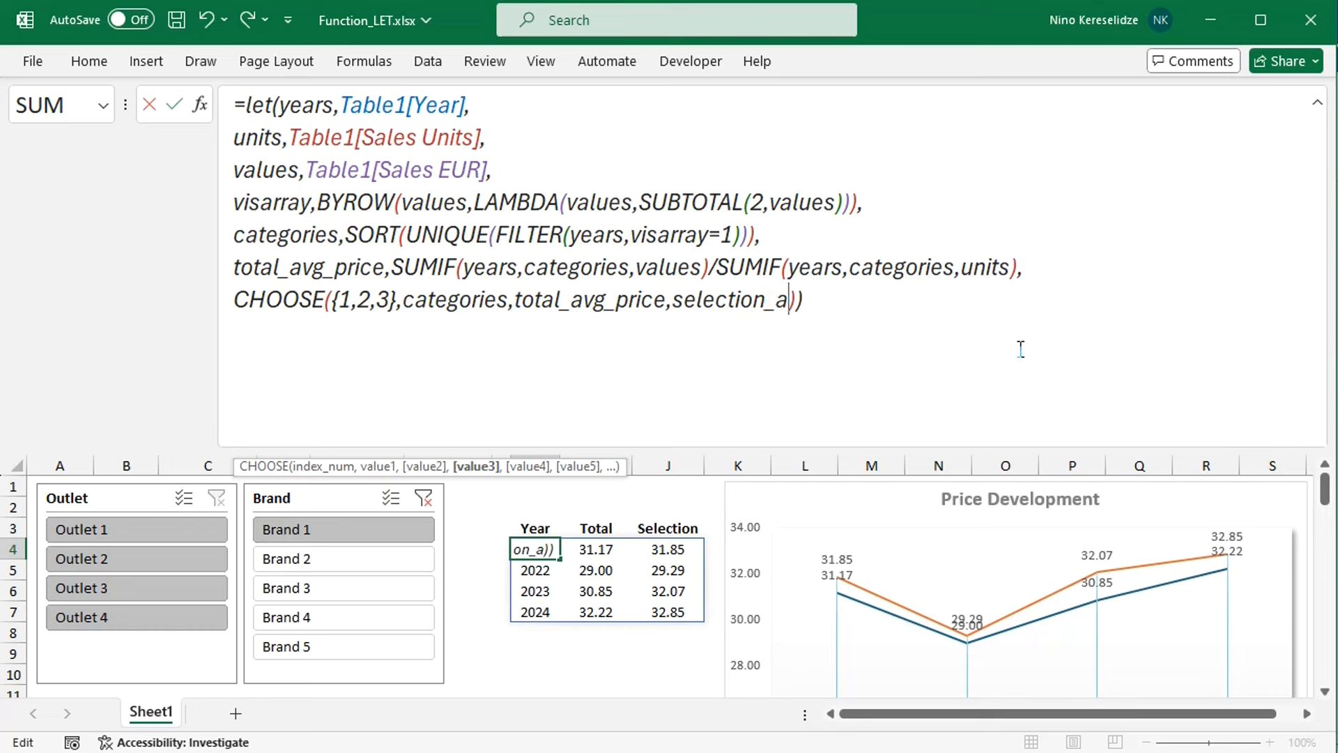
text(vg_price)
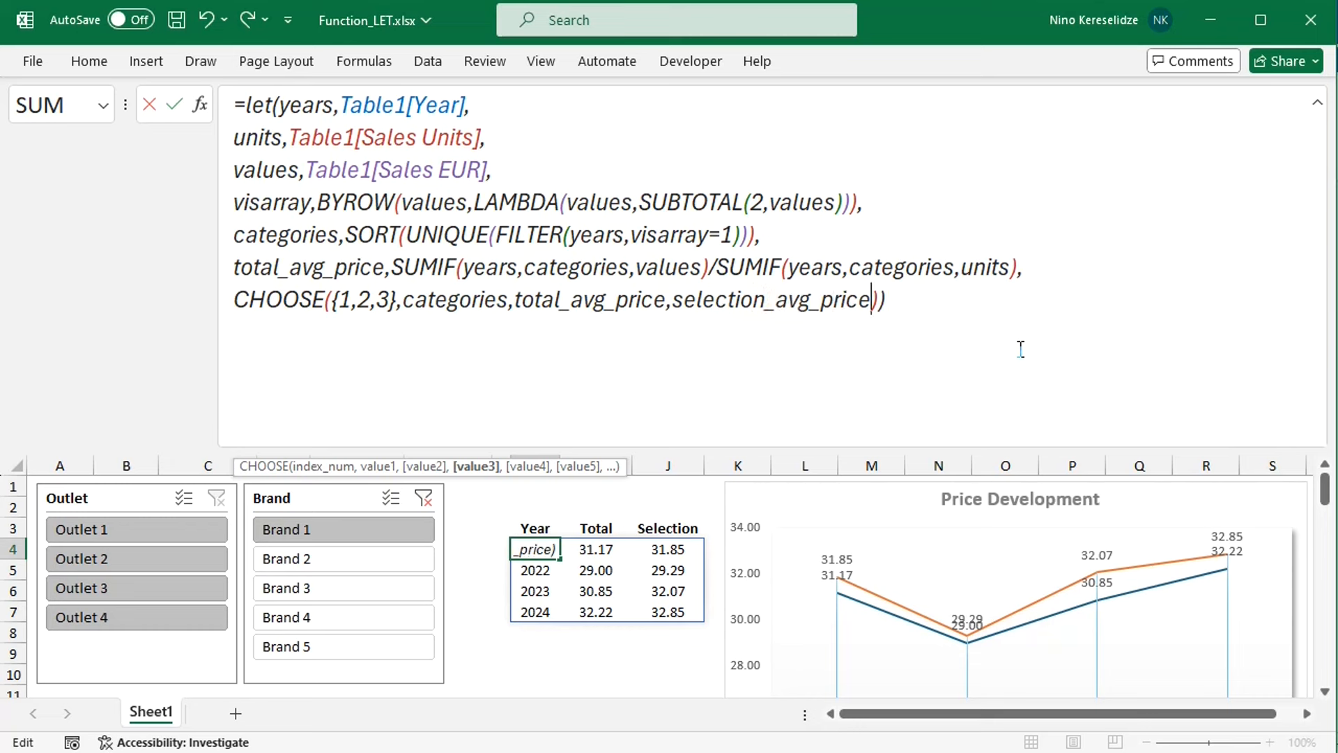
- Define selection_avg_price on a new line before CHOOSE as BYROW(categories,LAMBDA(categories,SUM((years=categories)*visarray*values)/SUM((years=categories)*visarray*units)))
click(1055, 271)
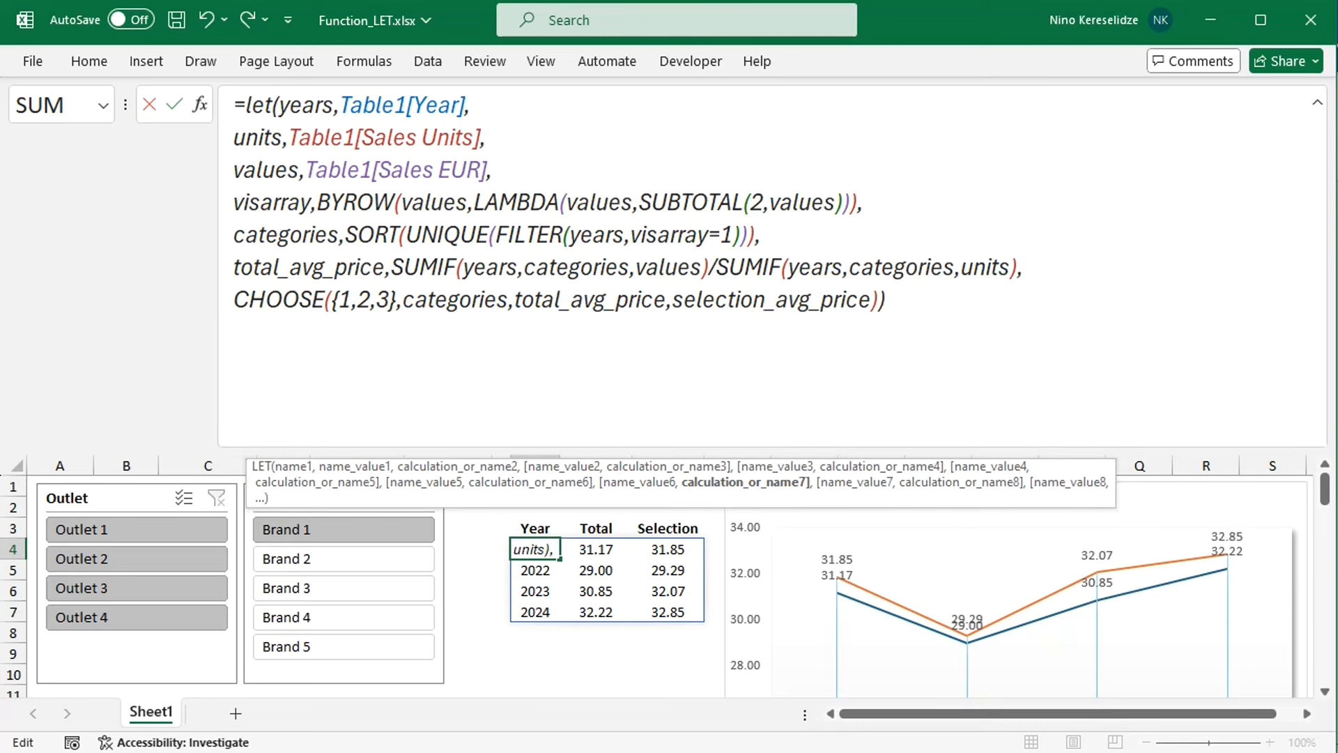
key(alt+Return)
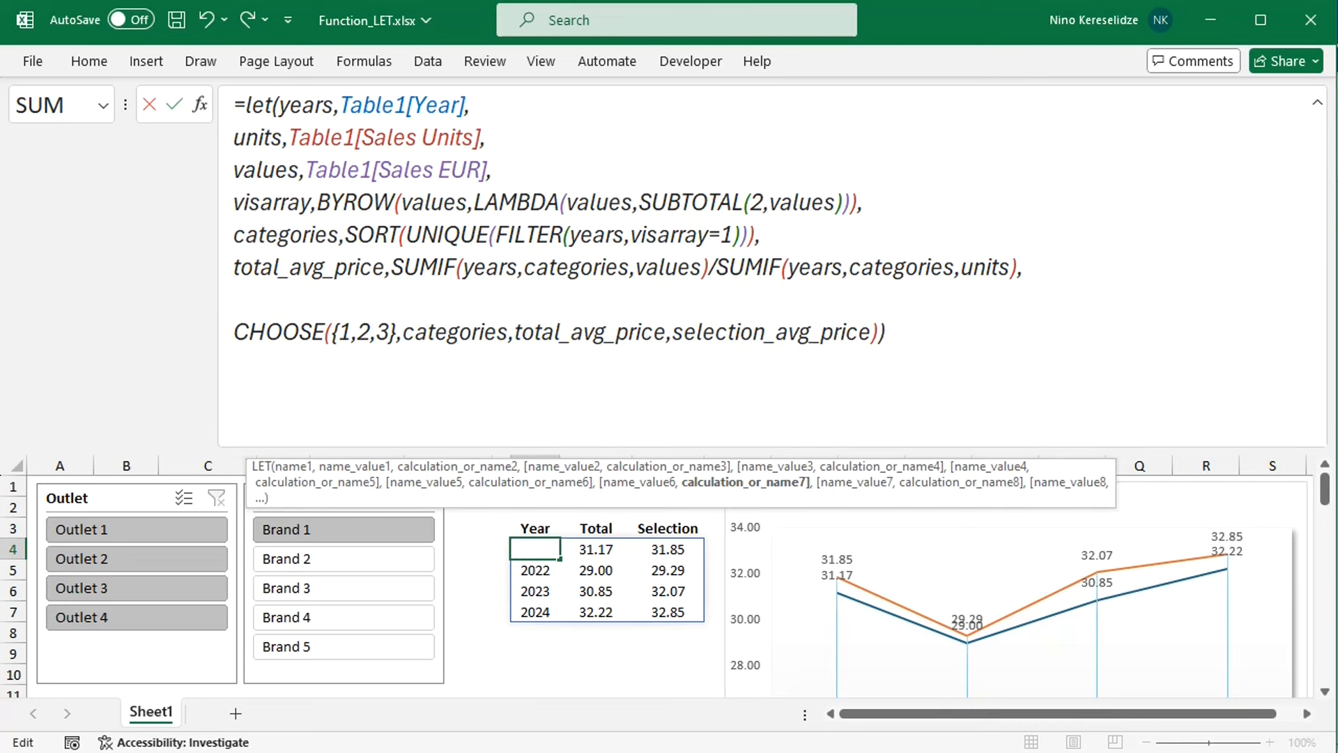
text(se)
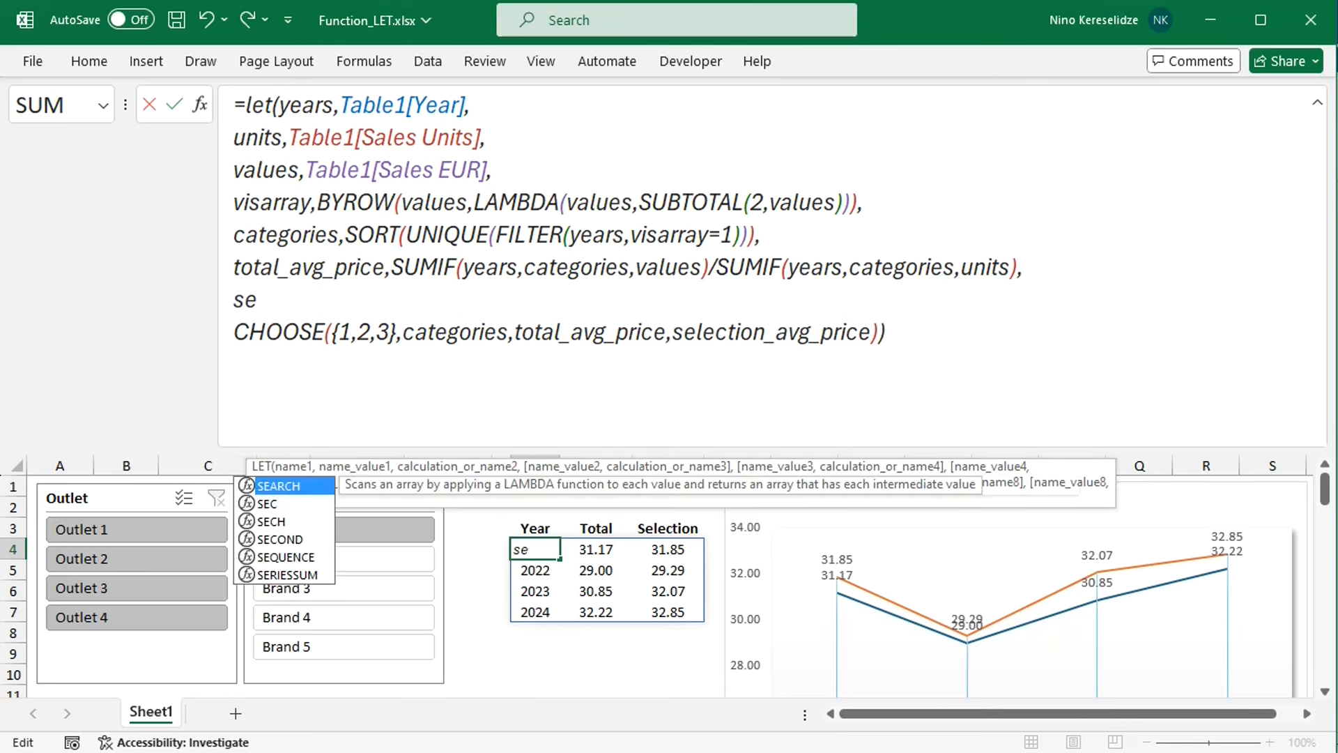
text(lection_)
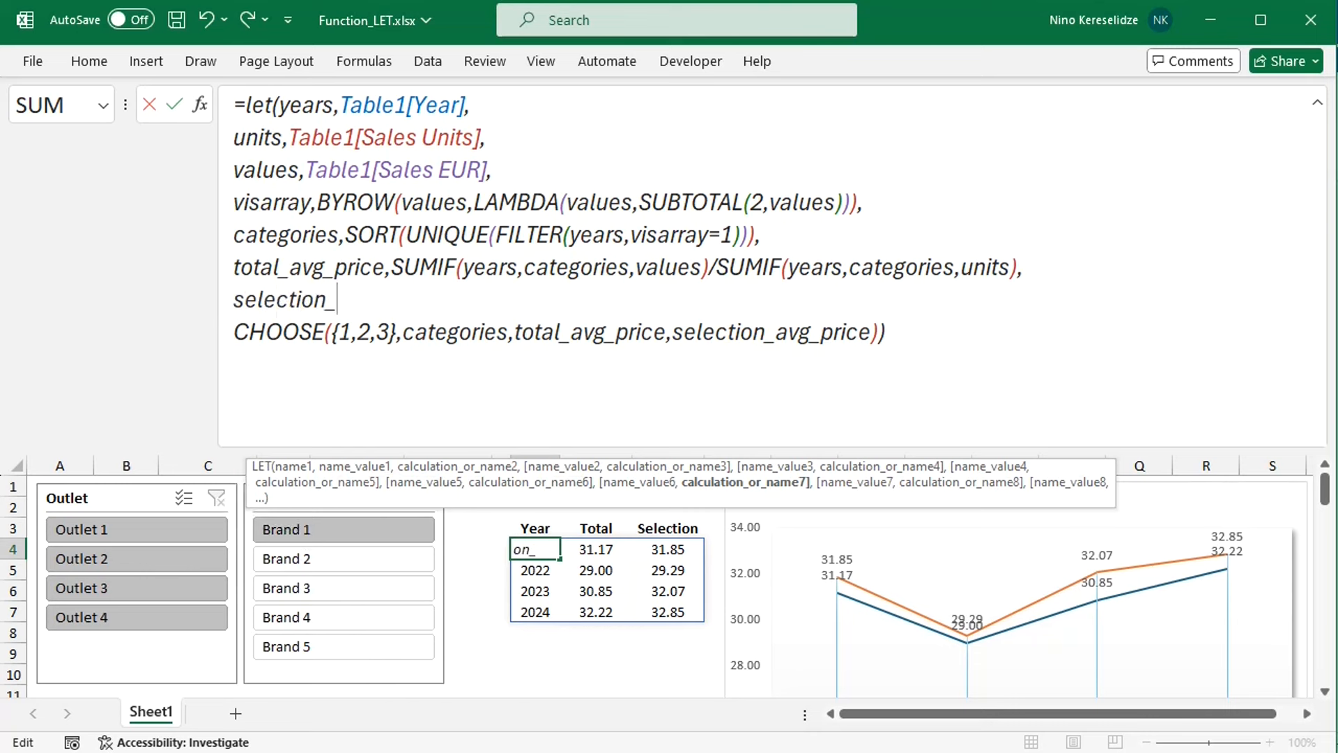
text(avg_price)
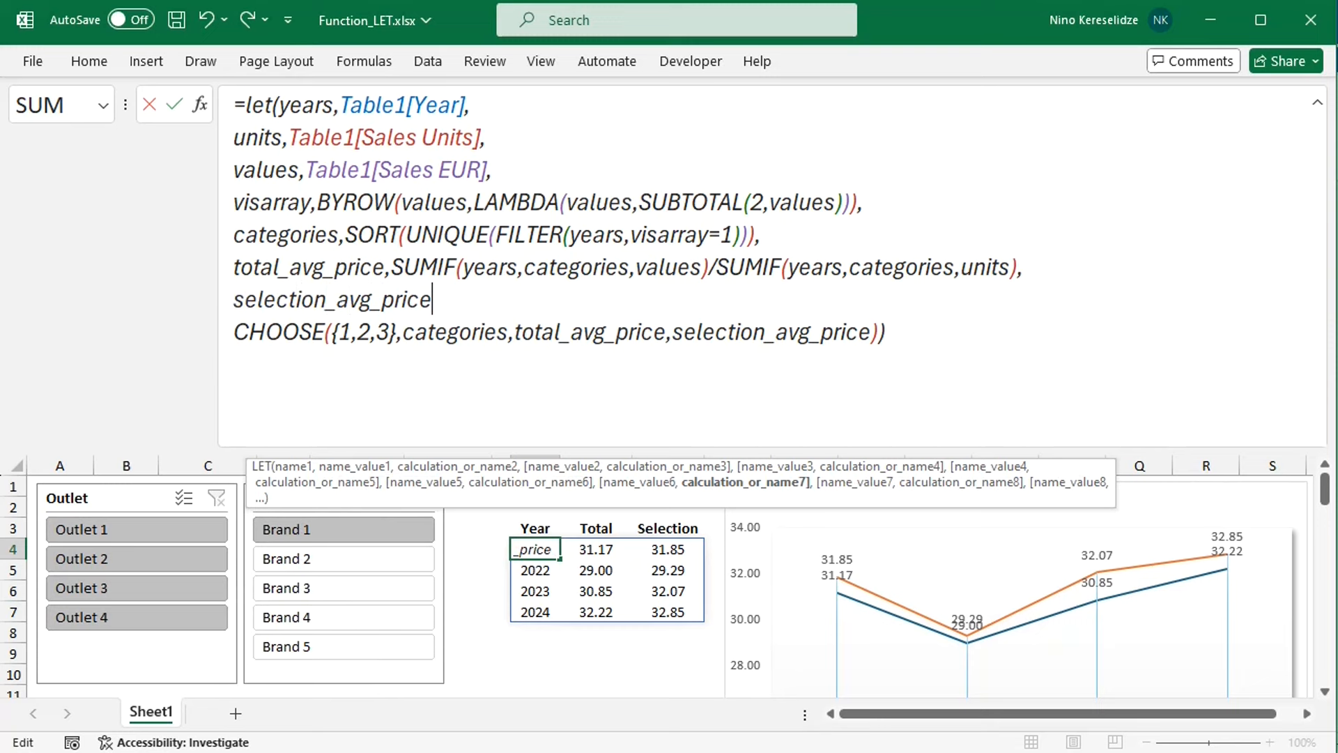
text(,)
text(BYROW(categories,LAMBDA(categories,SUM((years=categories)*visarray*values)/SUM((years=categories)*visarray*units))))
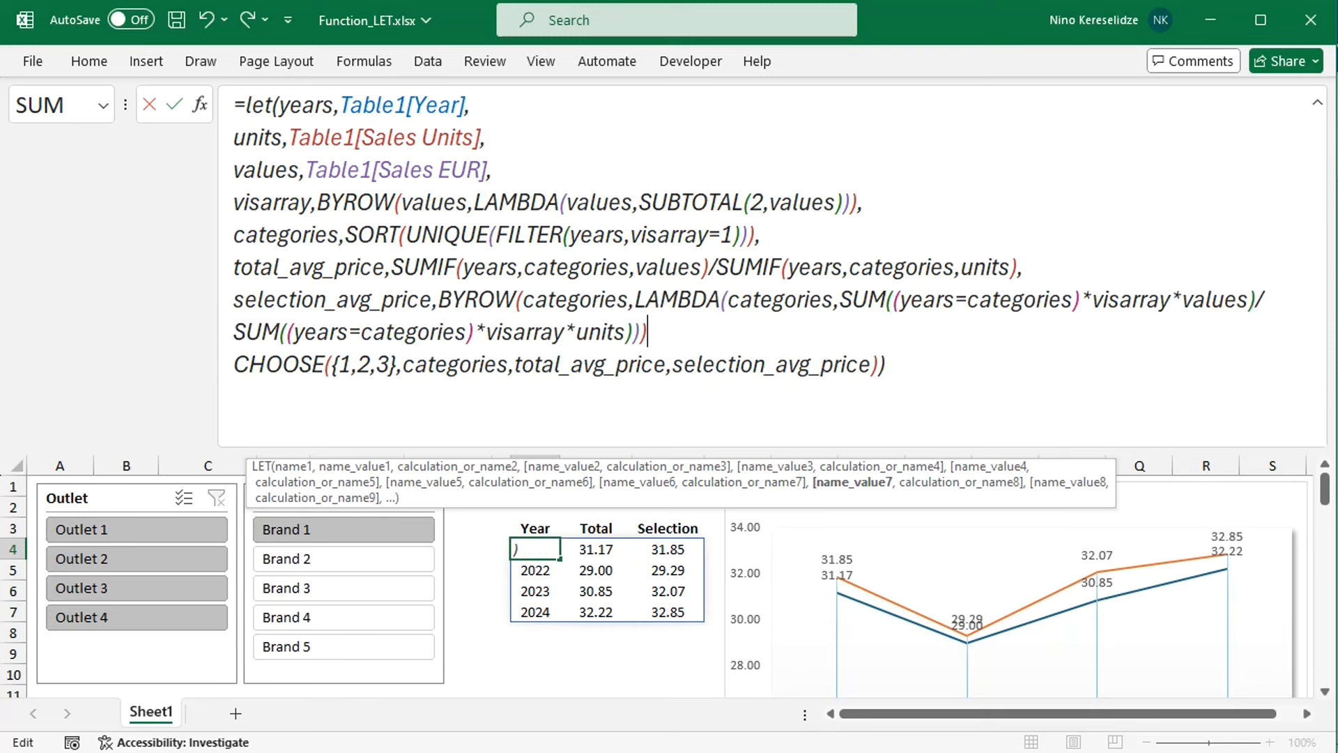
text(,)
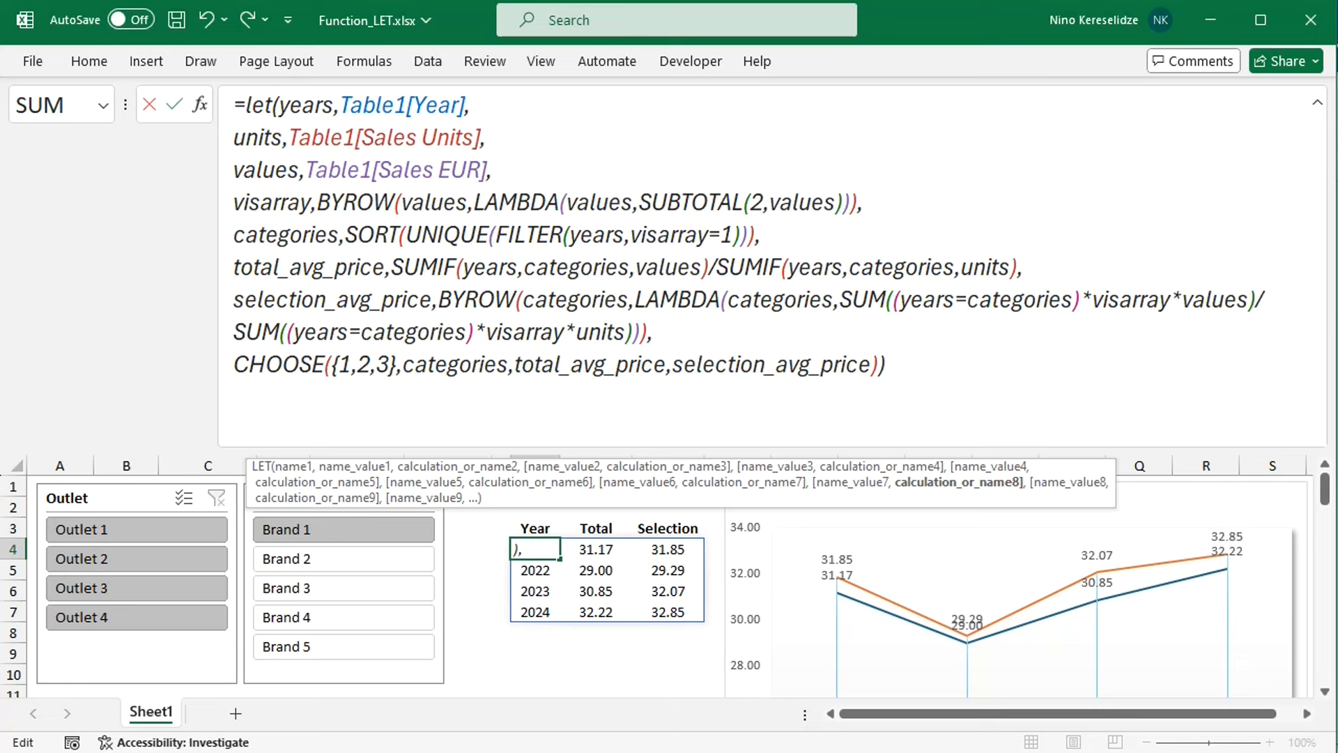
- Commit the completed LET formula in H4
key(Return)
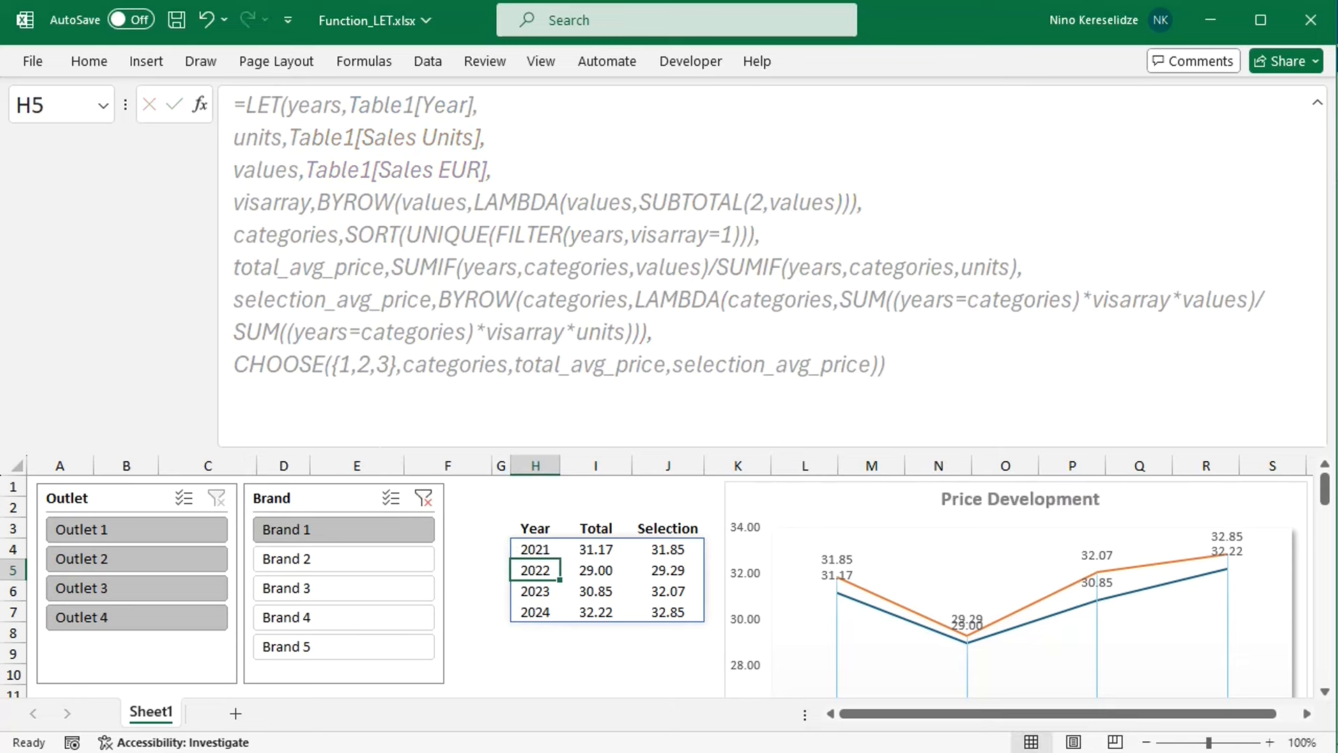
- Try moving the definition values,Table1[Sales EUR] to a new line after visarray in H4's LET formula, and undo the reordering
click(535, 552)
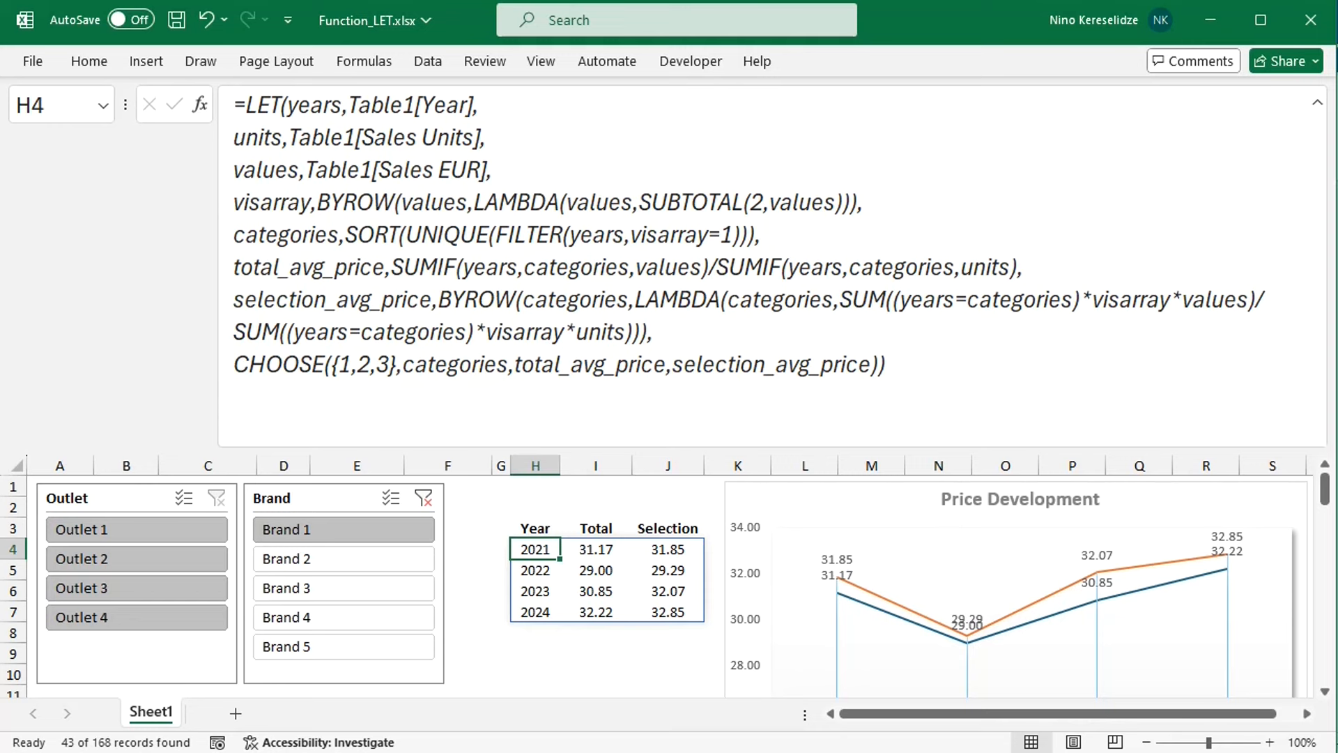
drag(508, 180, 238, 176)
key(ctrl+c)
key(BackSpace)
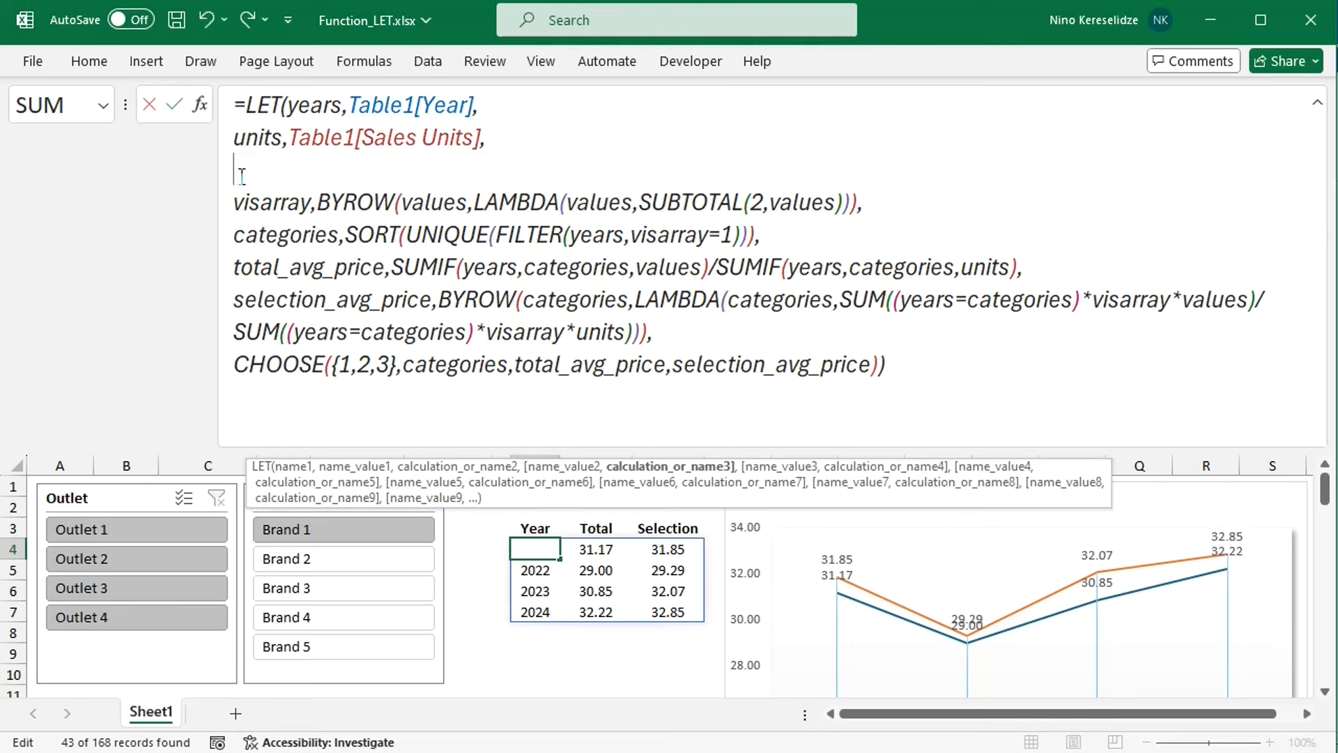
click(876, 203)
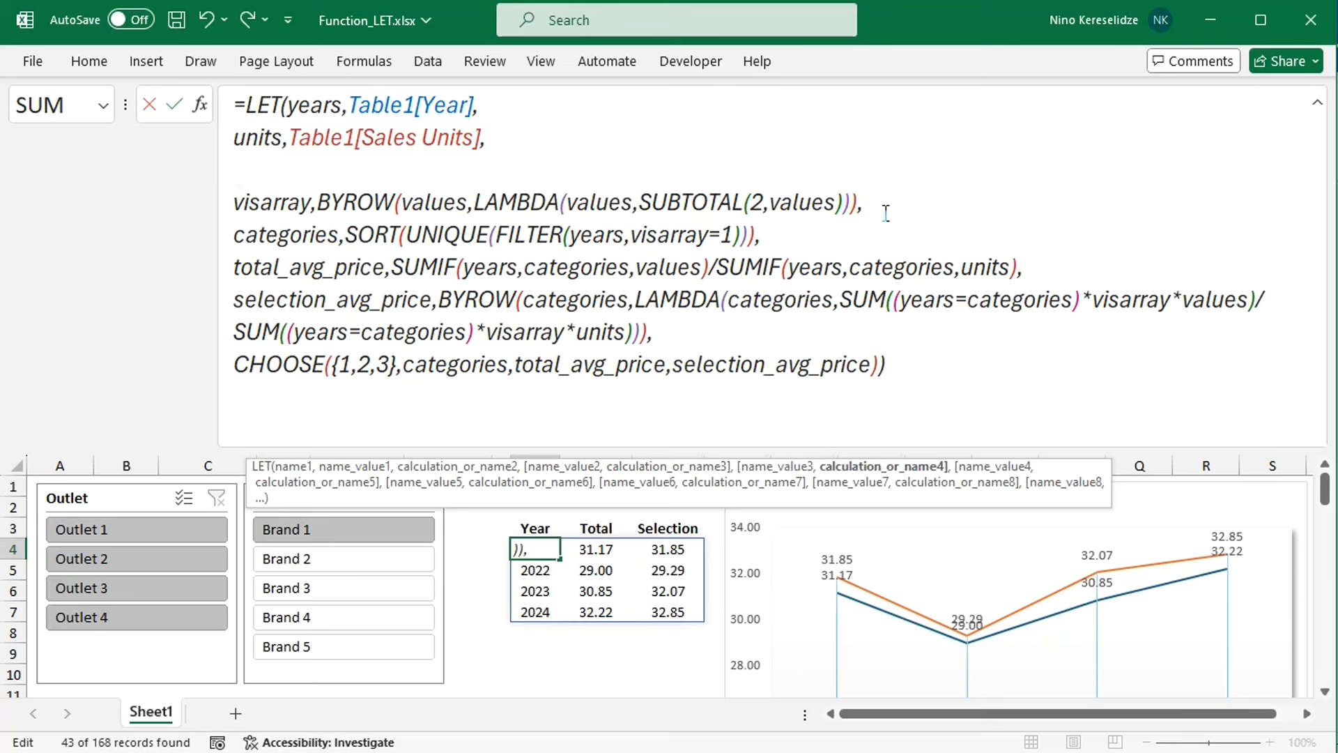
key(alt+Return)
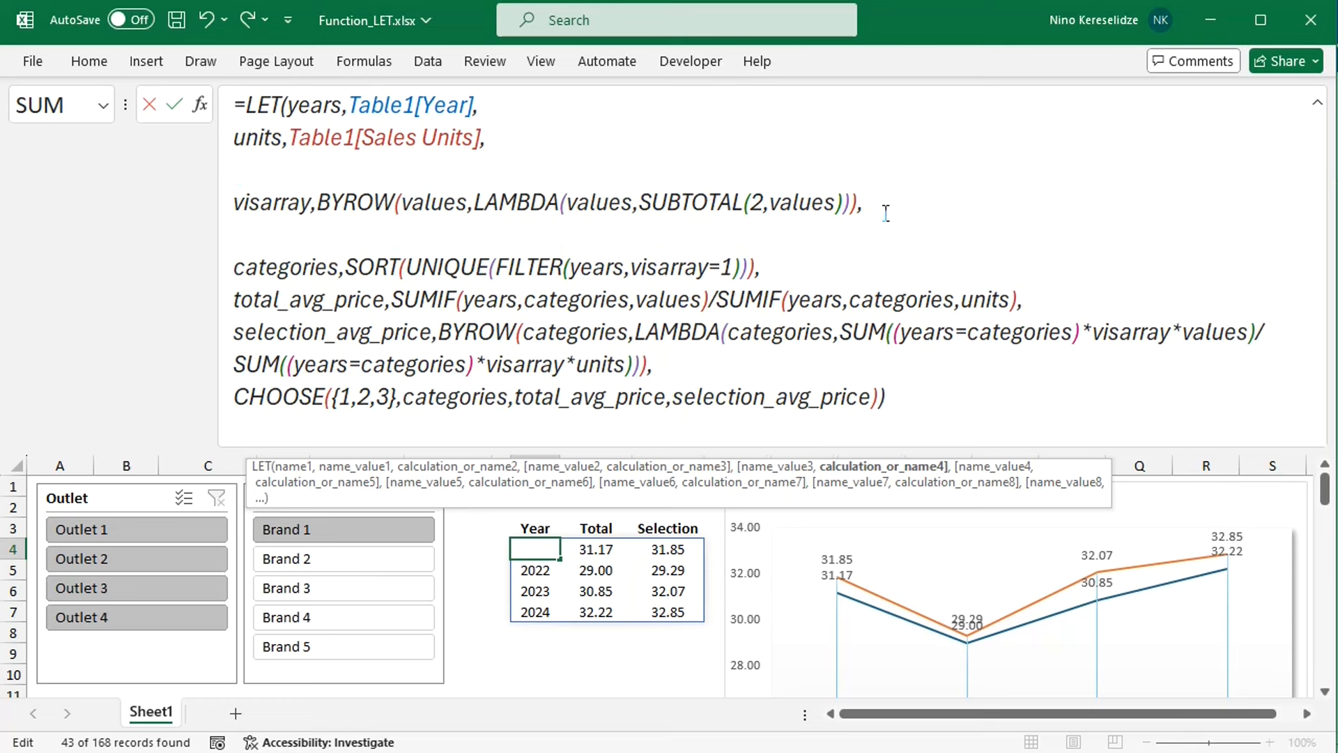
key(ctrl+v)
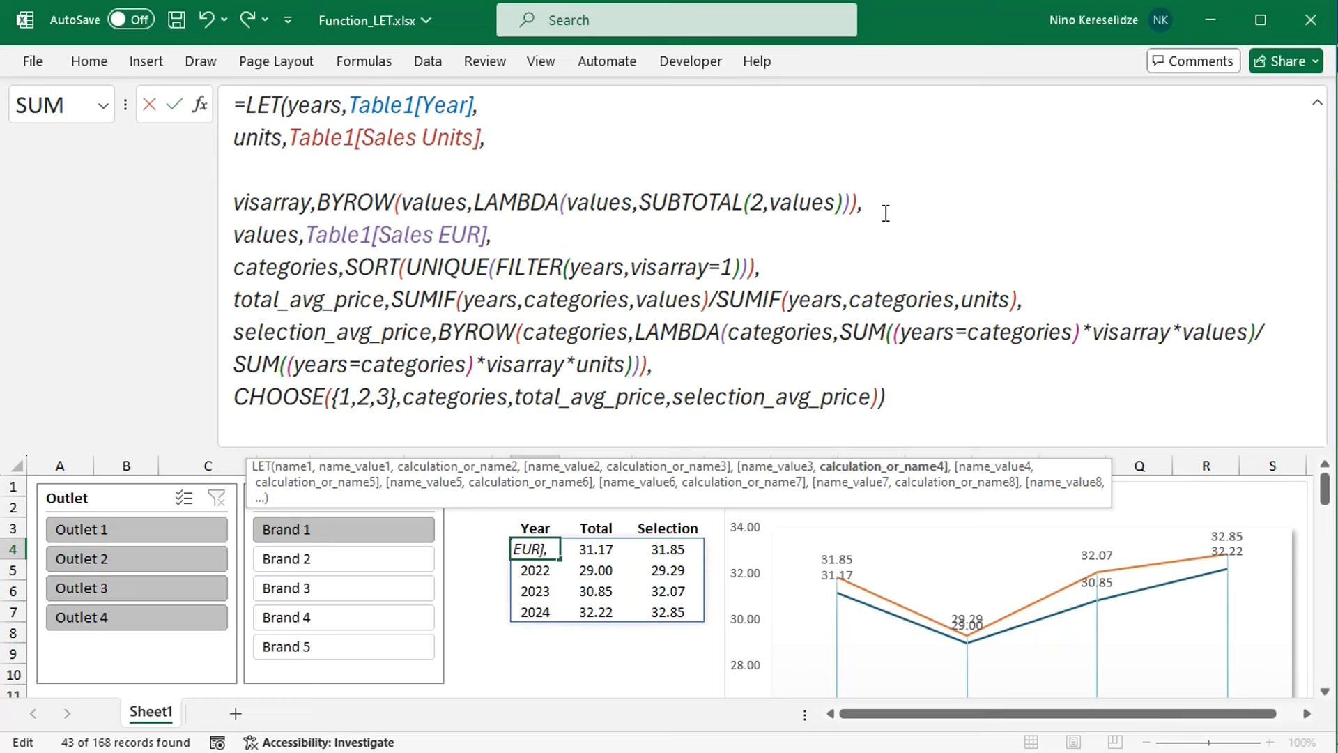
key(Return)
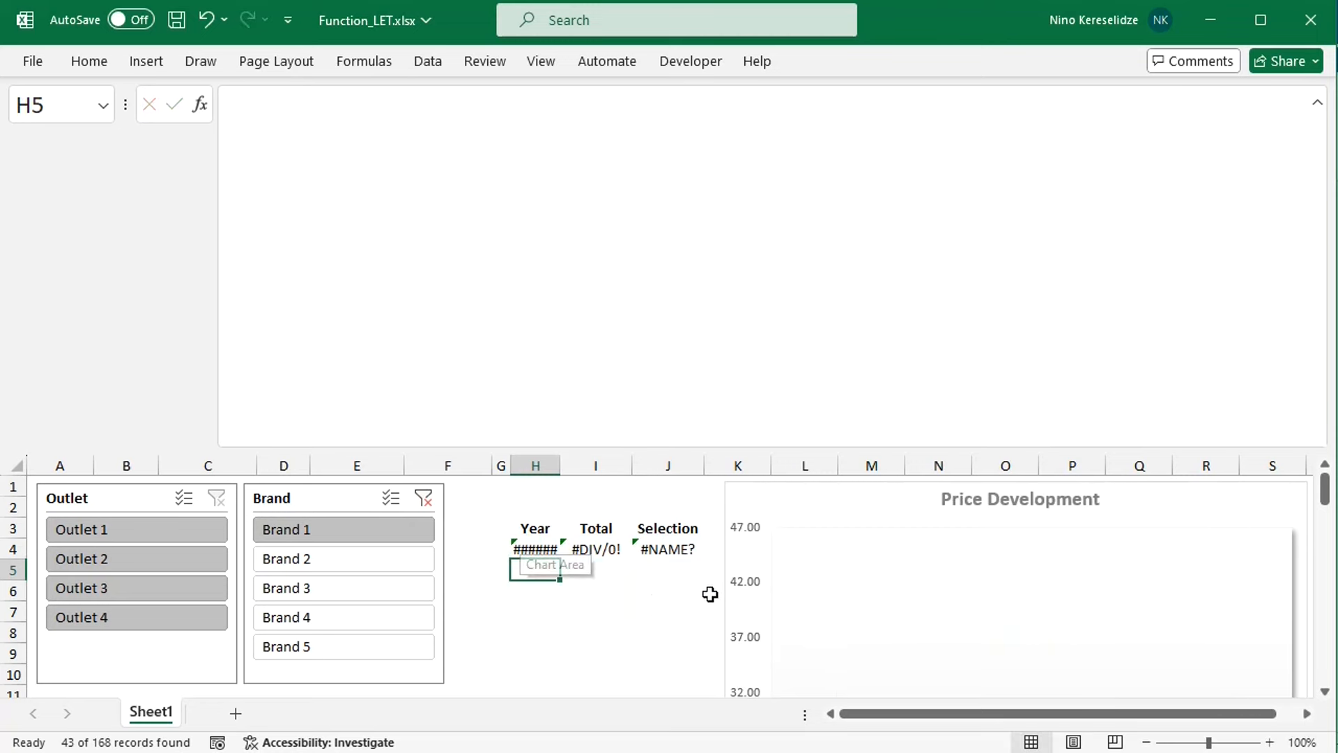
click(203, 16)
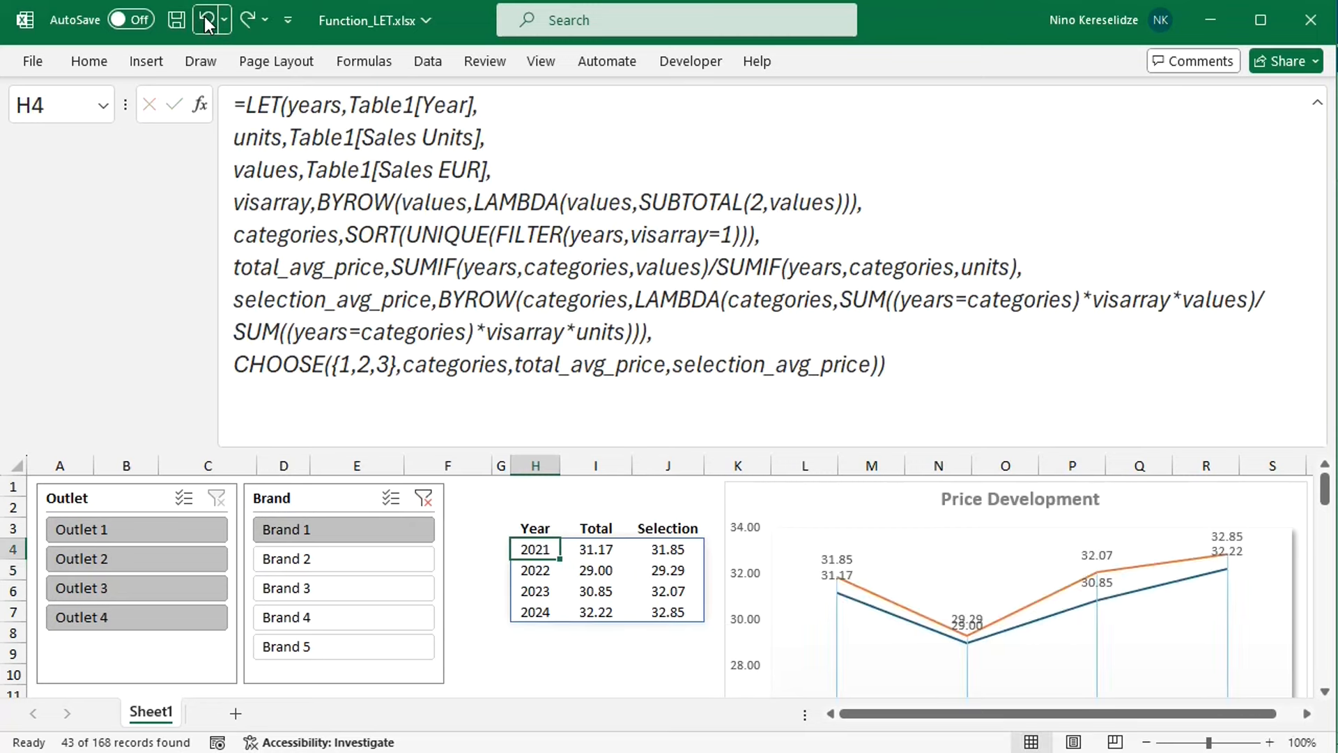
- Collapse the formula bar to a single line
click(1319, 105)
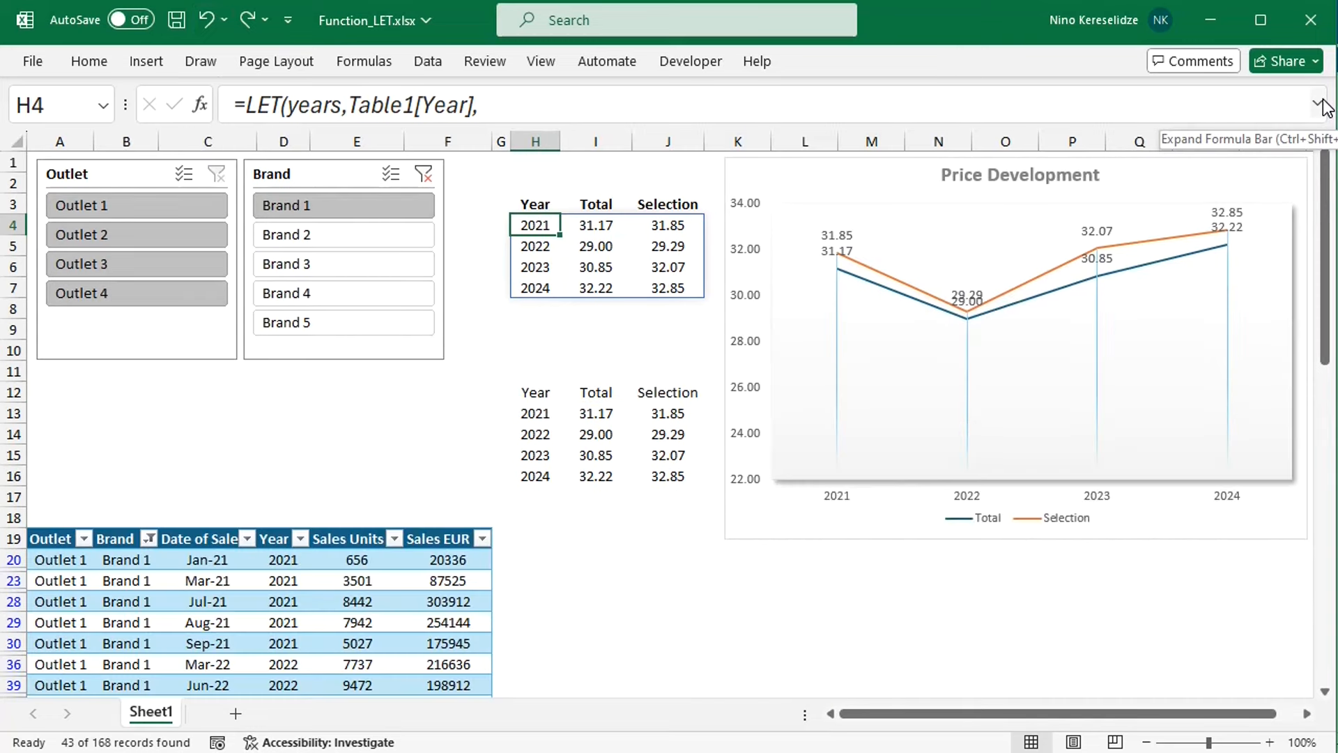